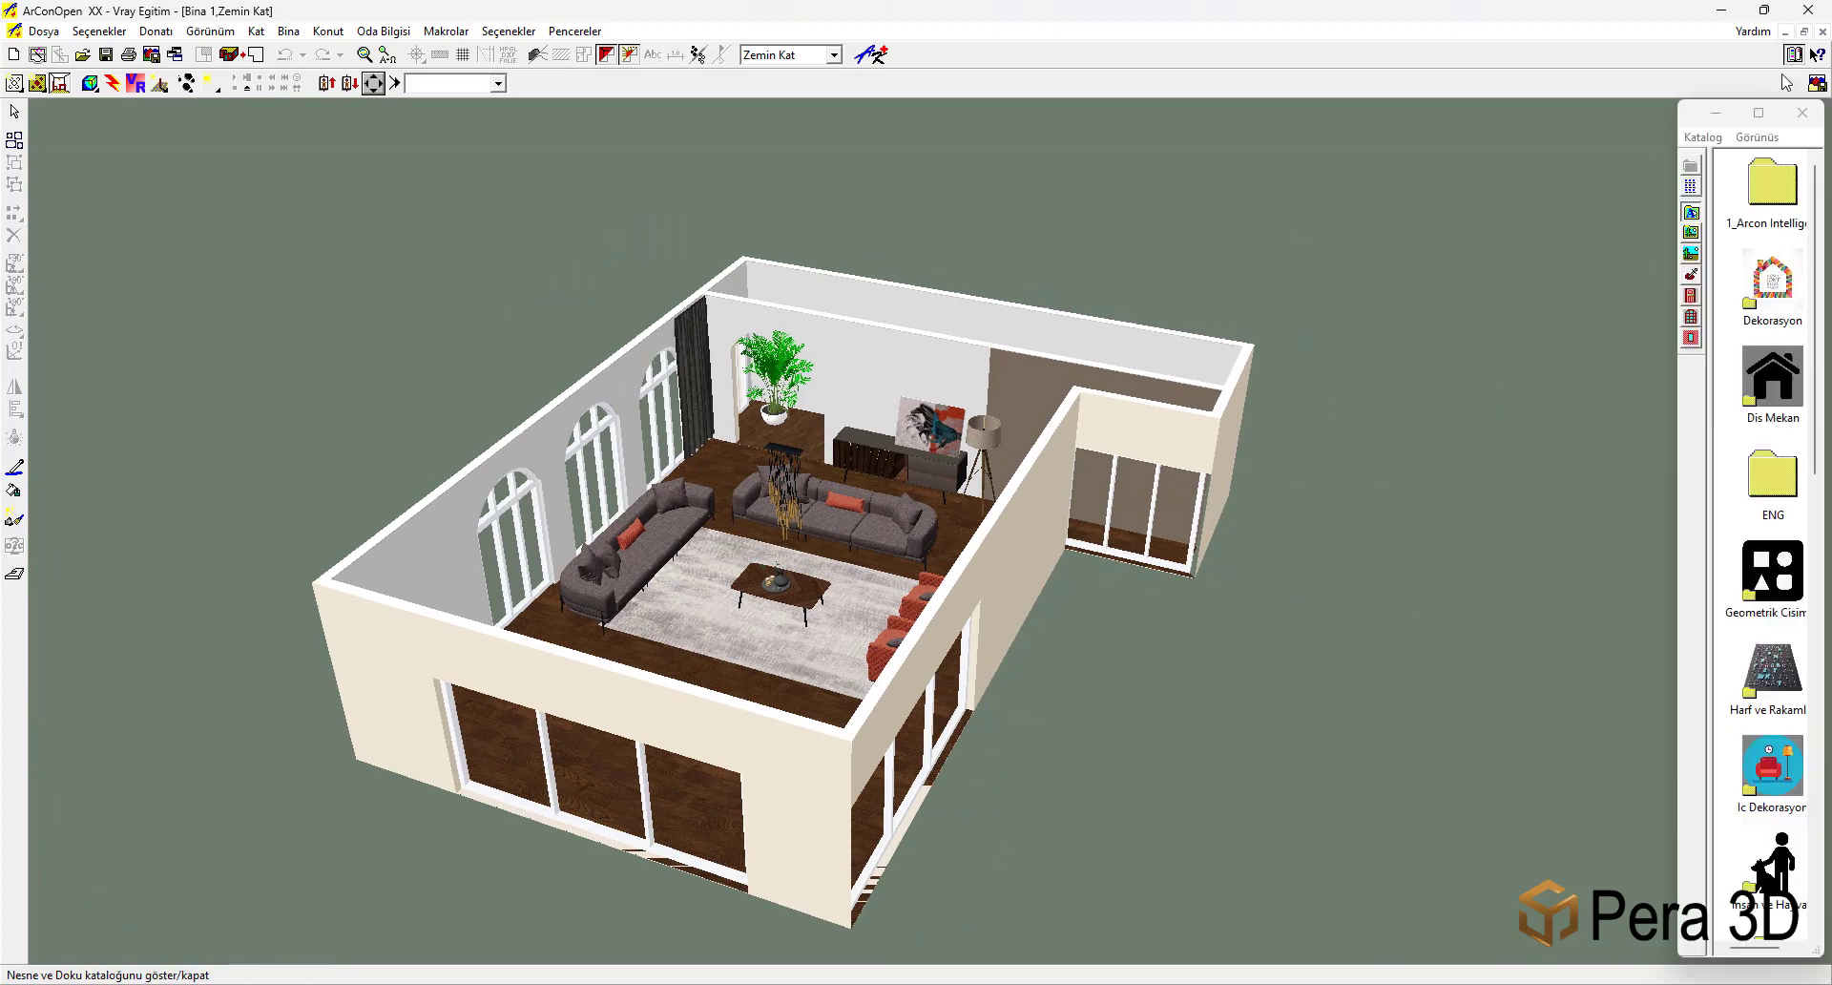
Widen the catalog window and open the material folder that holds the glass and lacquer samples.
{"action": "left_click_drag", "start_coordinate": [1522, 475], "coordinate": [1420, 475]}
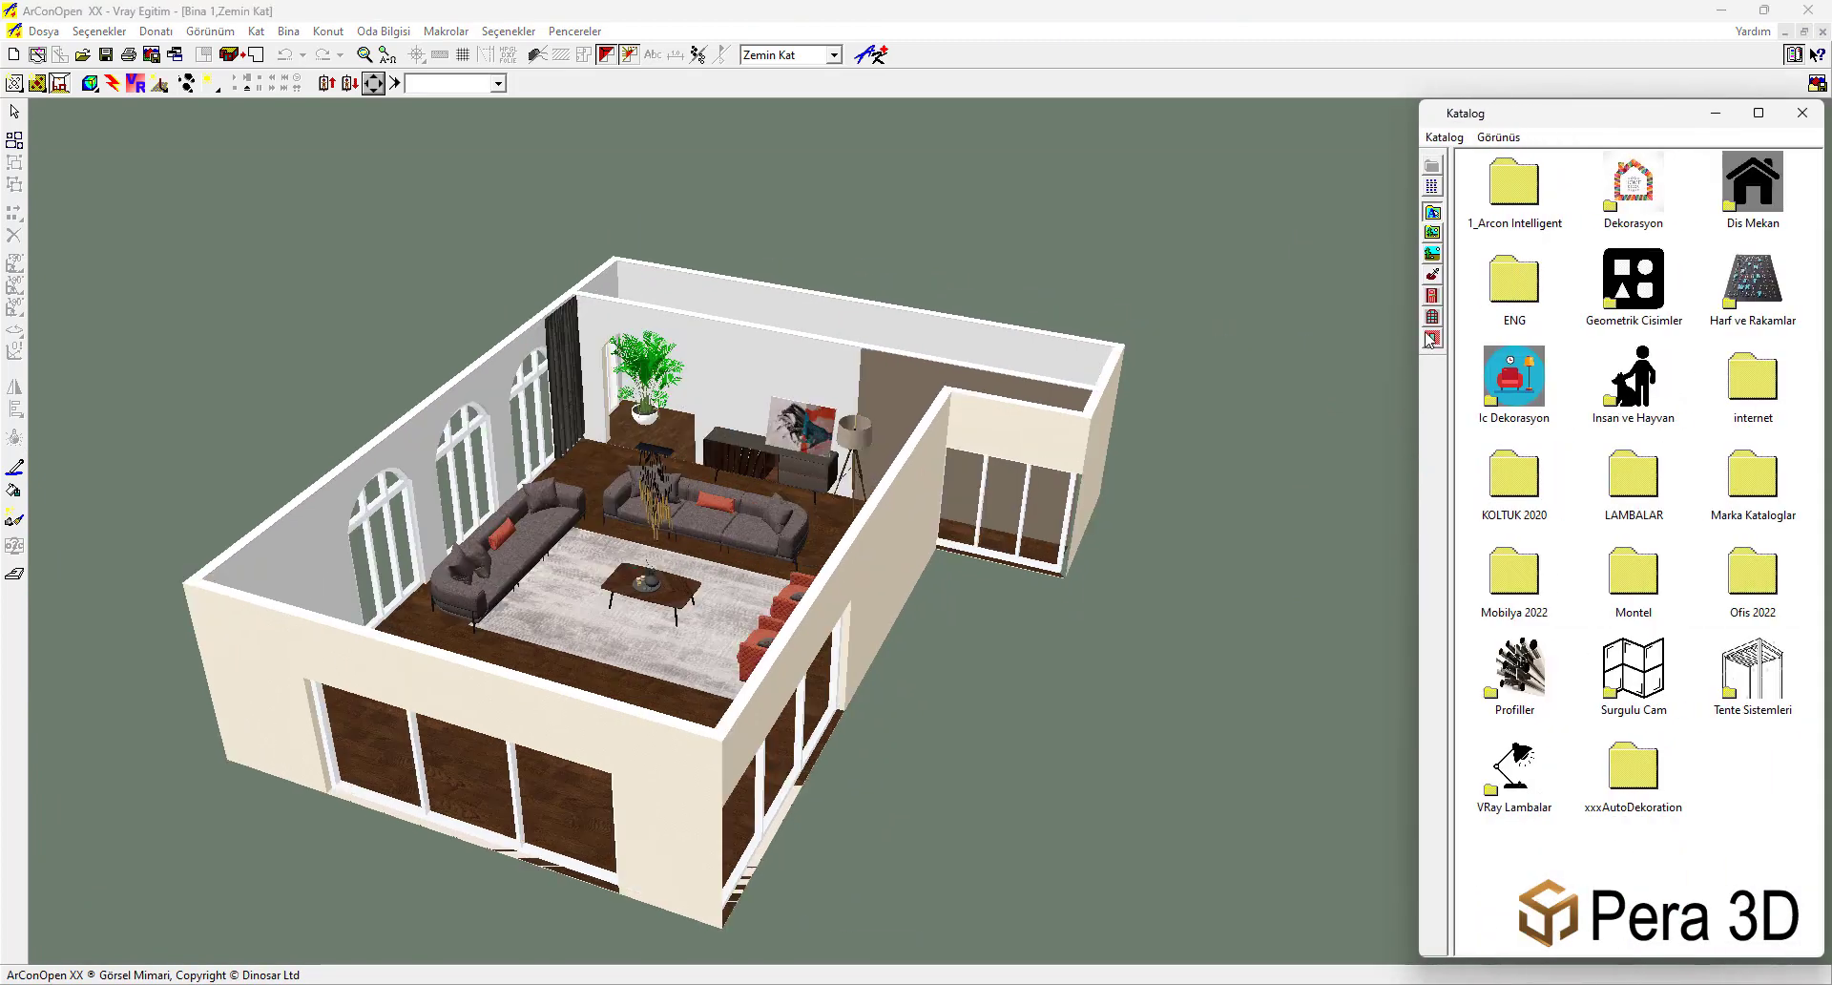
{"action": "left_click", "coordinate": [1433, 276]}
{"action": "double_click", "coordinate": [1752, 291]}
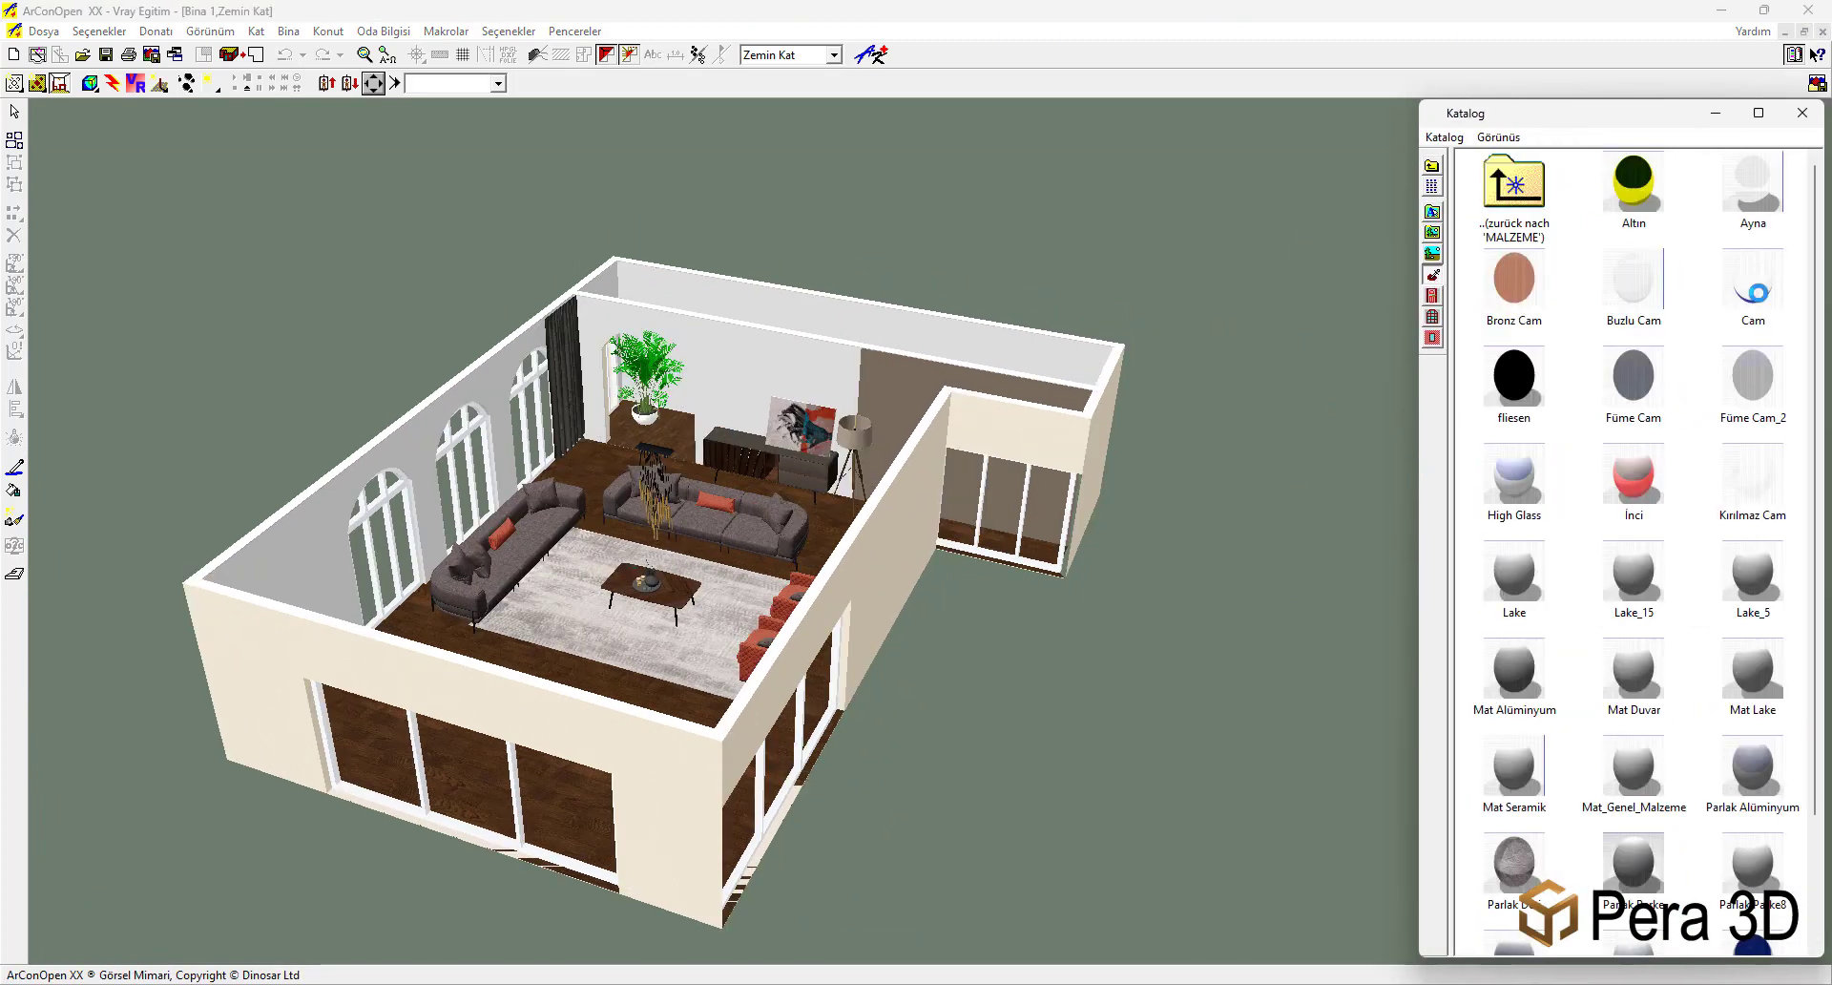
{"action": "scroll", "coordinate": [1574, 682], "scroll_direction": "down", "scroll_amount": 1}
{"action": "scroll", "coordinate": [1693, 683], "scroll_direction": "up", "scroll_amount": 1}
{"action": "left_click", "coordinate": [895, 282]}
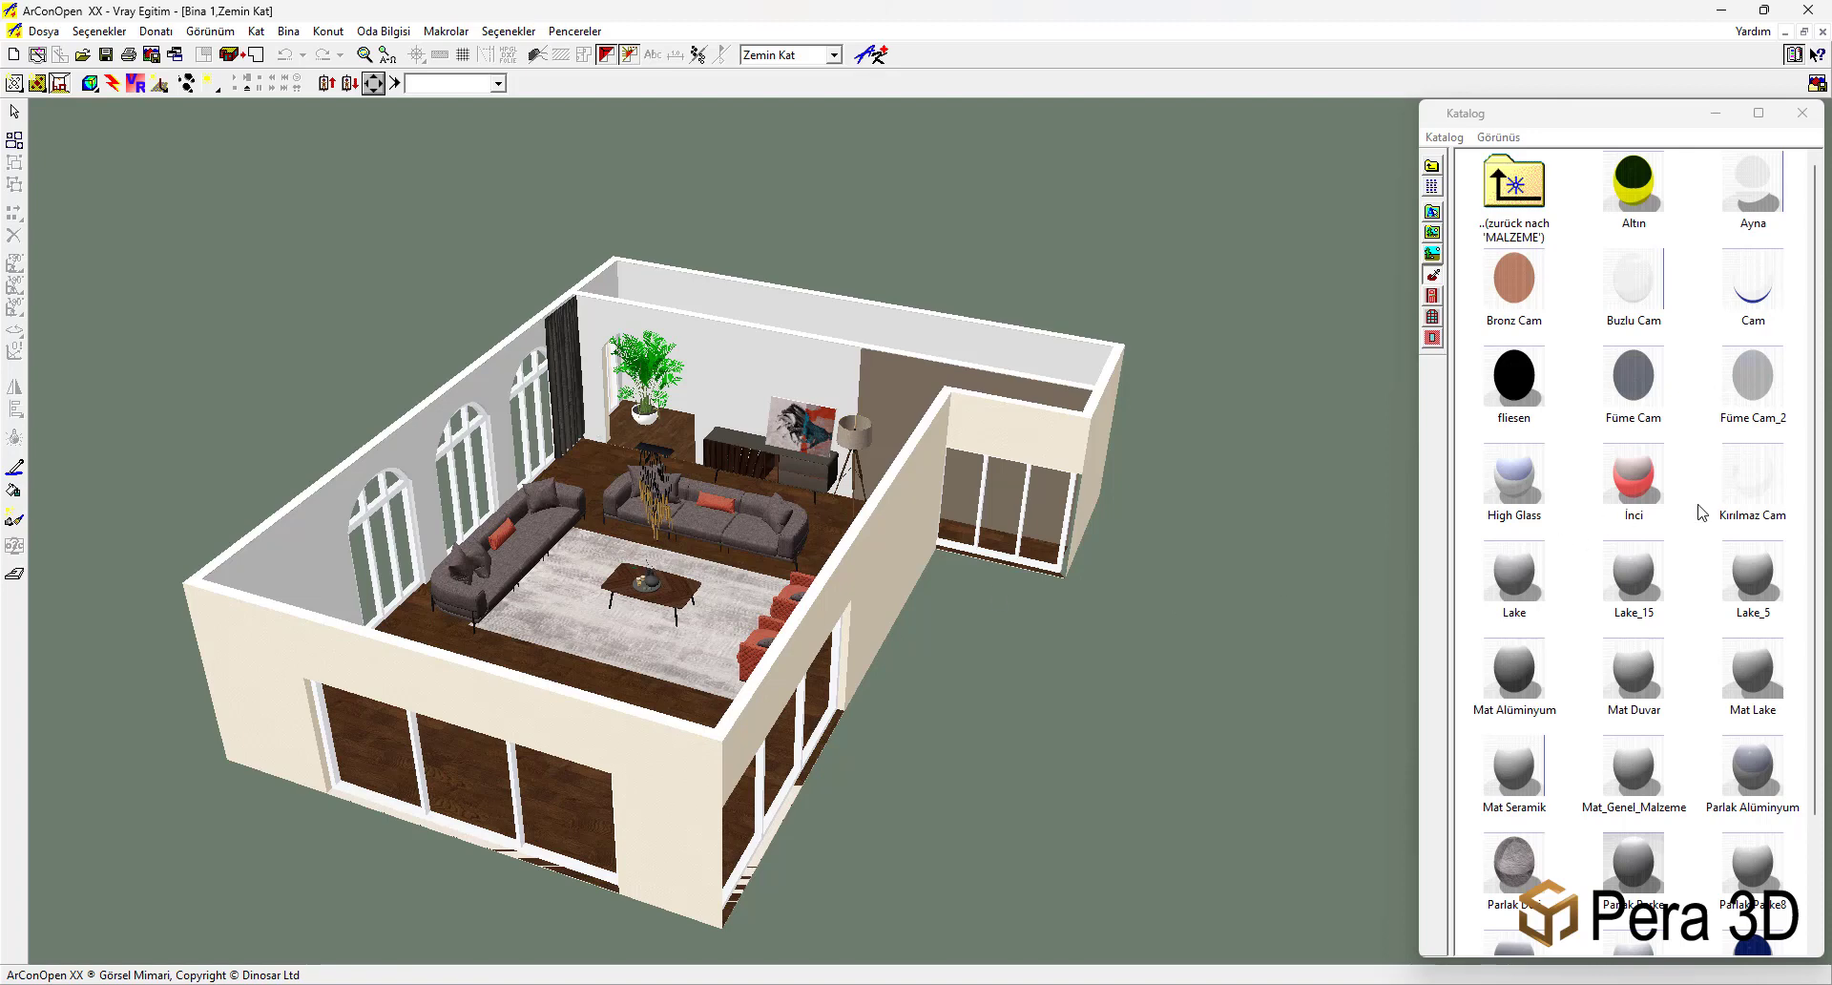
Apply the Kırılmaz Cam material to the three arched windows along the living room wall.
{"action": "left_click", "coordinate": [1756, 477]}
{"action": "left_click_drag", "start_coordinate": [1759, 490], "coordinate": [402, 524]}
{"action": "left_click_drag", "start_coordinate": [1751, 487], "coordinate": [465, 482]}
{"action": "left_click_drag", "start_coordinate": [1651, 483], "coordinate": [532, 427]}
Apply the Kırılmaz Cam material to the large corridor window and the arched window behind the plant.
{"action": "middle_click_drag", "start_coordinate": [553, 445], "coordinate": [1325, 553]}
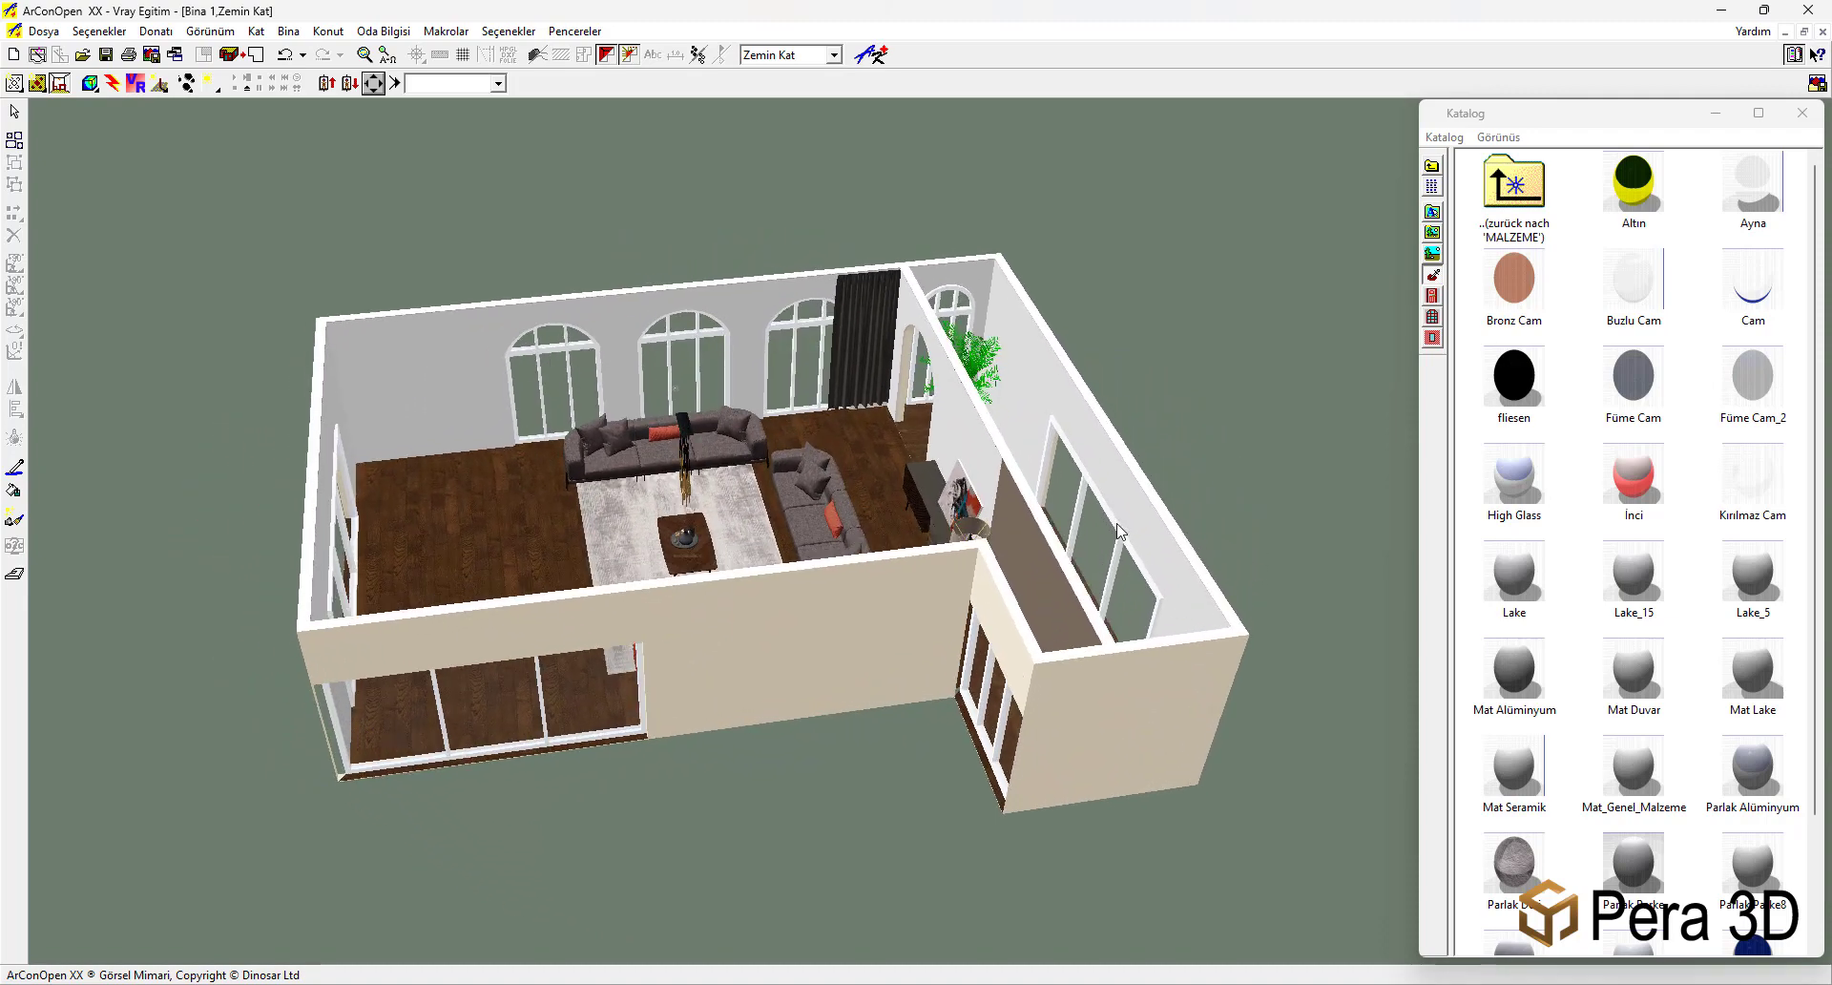
{"action": "left_click_drag", "start_coordinate": [1756, 477], "coordinate": [1104, 561]}
{"action": "left_click_drag", "start_coordinate": [1756, 477], "coordinate": [962, 323]}
Examine the wood floor and coffee table up close and compare the lacquer, aluminium and parquet materials in the catalog.
{"action": "middle_click_drag", "start_coordinate": [962, 323], "coordinate": [1125, 502]}
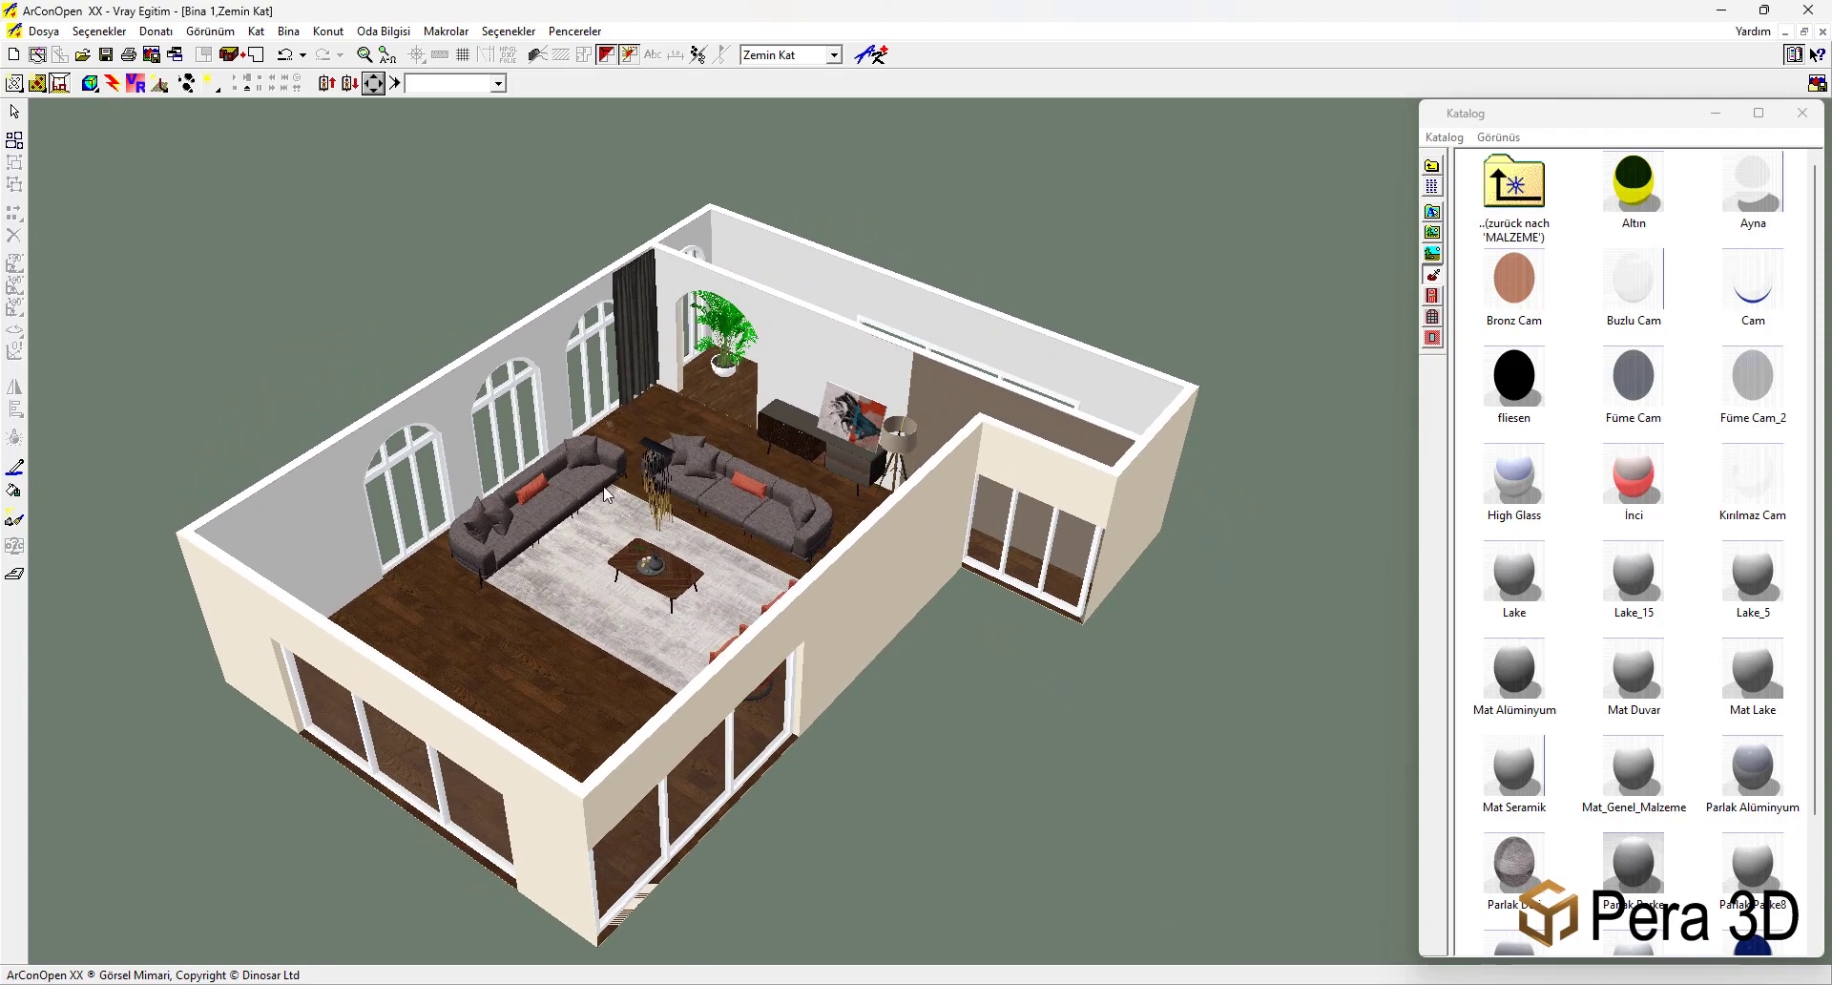
{"action": "left_click", "coordinate": [364, 61]}
{"action": "left_click_drag", "start_coordinate": [386, 491], "coordinate": [727, 687]}
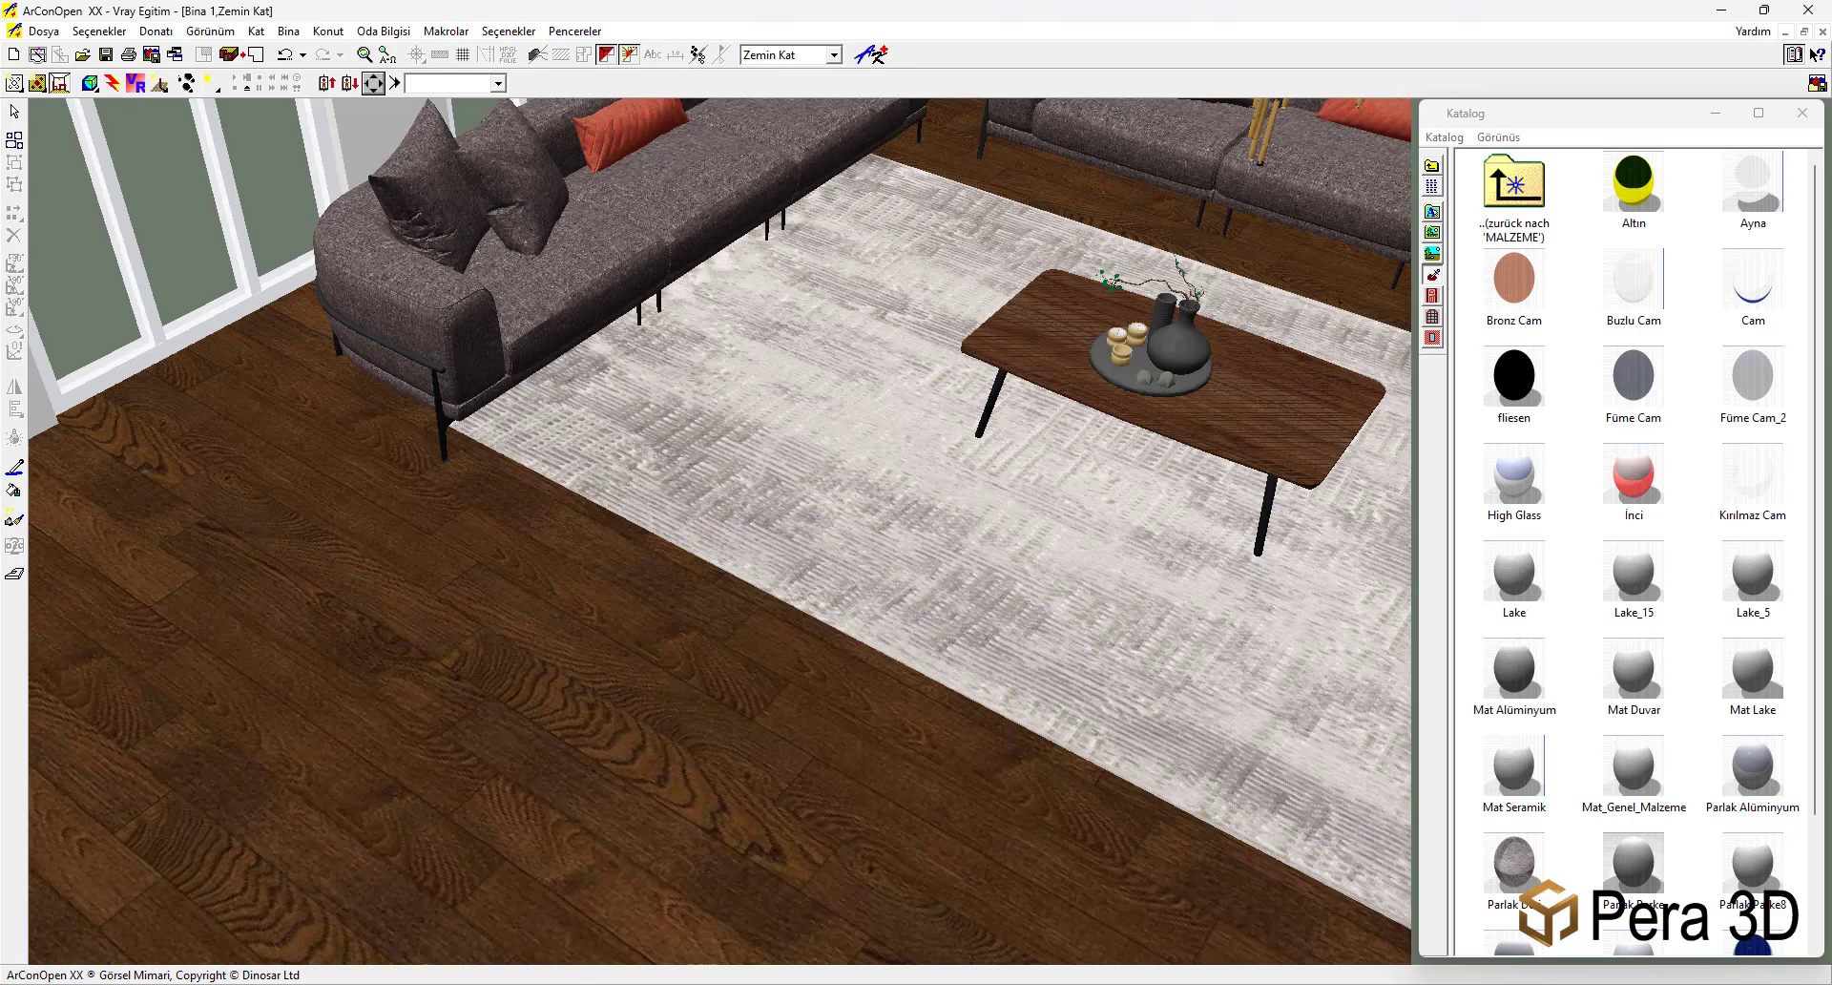
{"action": "left_click", "coordinate": [1160, 940]}
{"action": "left_click", "coordinate": [1742, 918]}
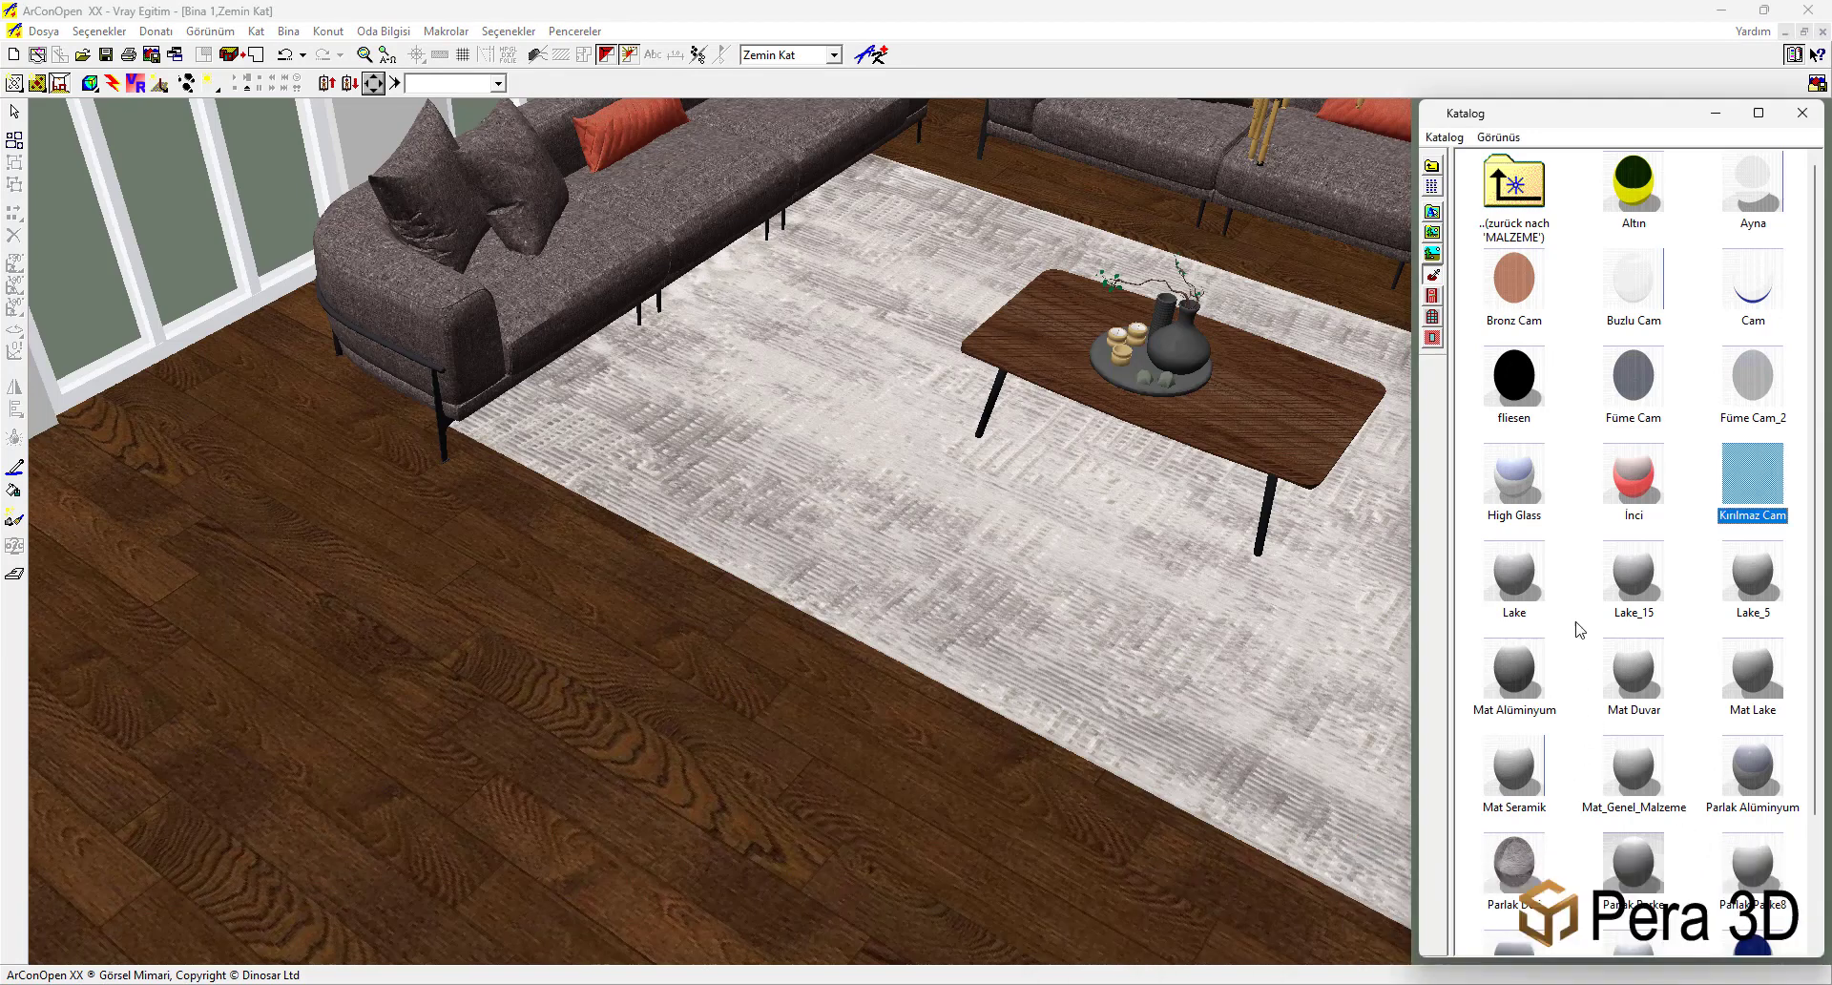
{"action": "left_click", "coordinate": [1527, 584]}
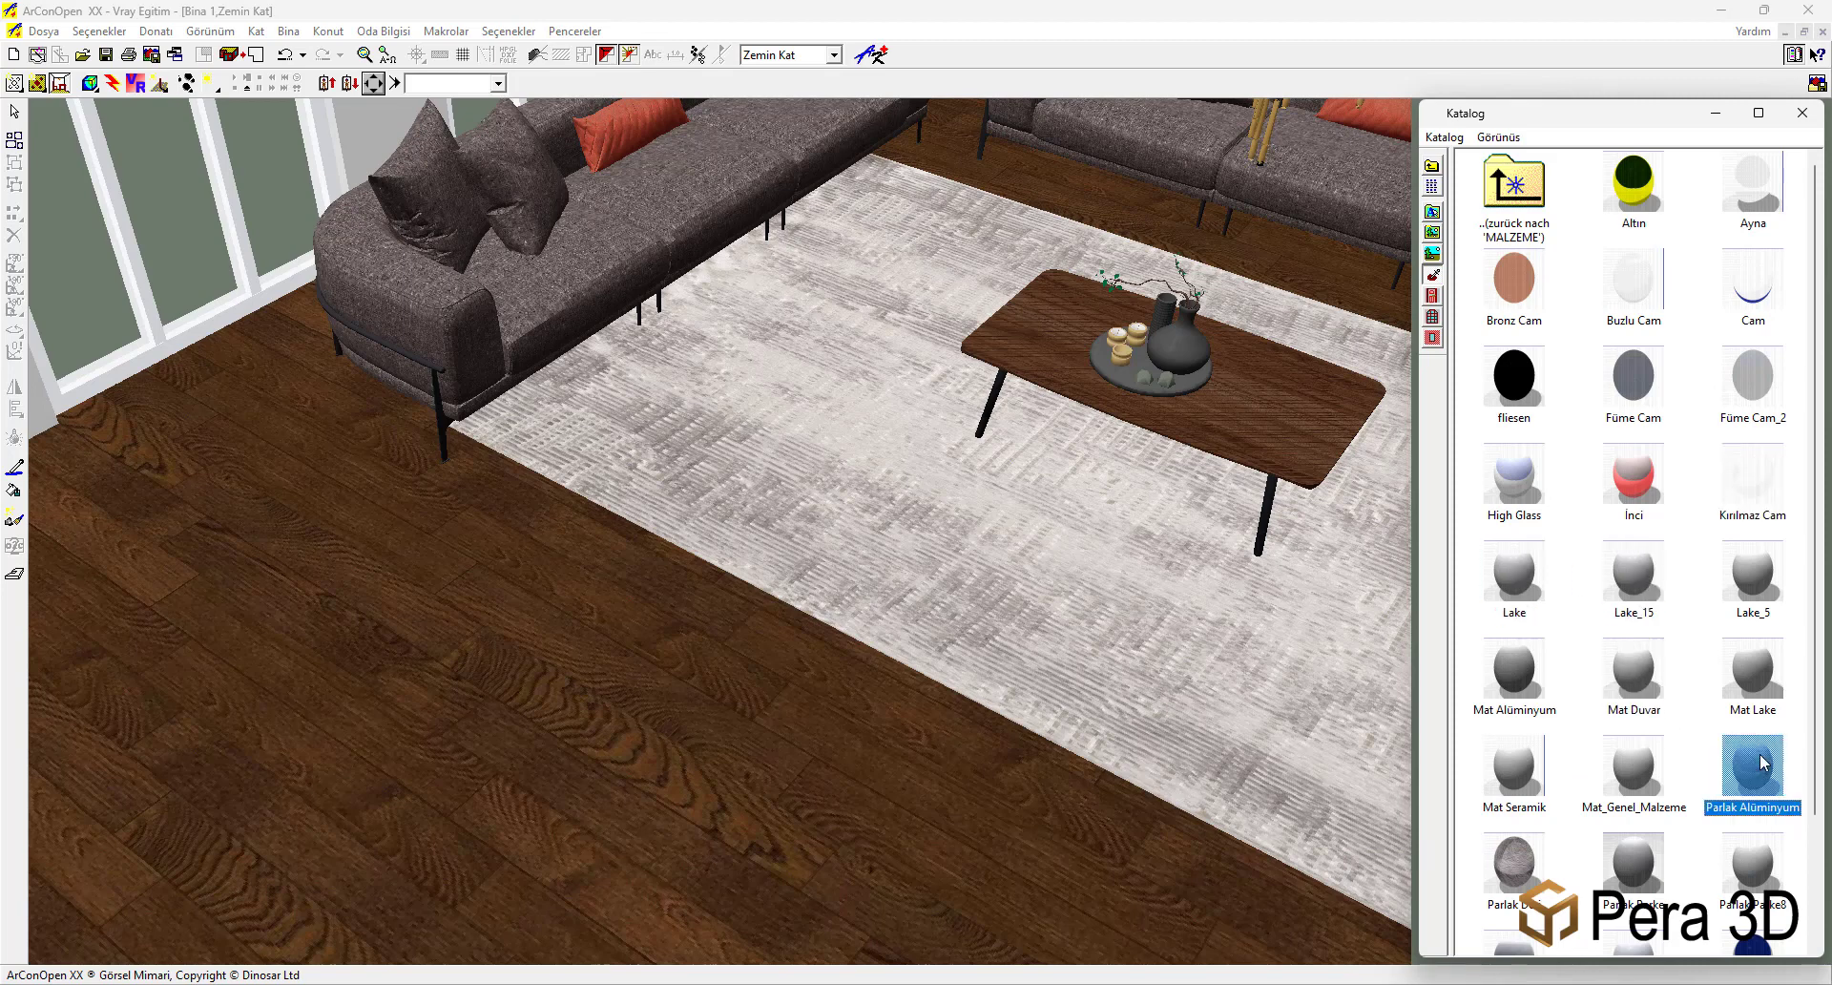
{"action": "mouse_move", "coordinate": [1761, 861]}
{"action": "left_click", "coordinate": [1531, 592]}
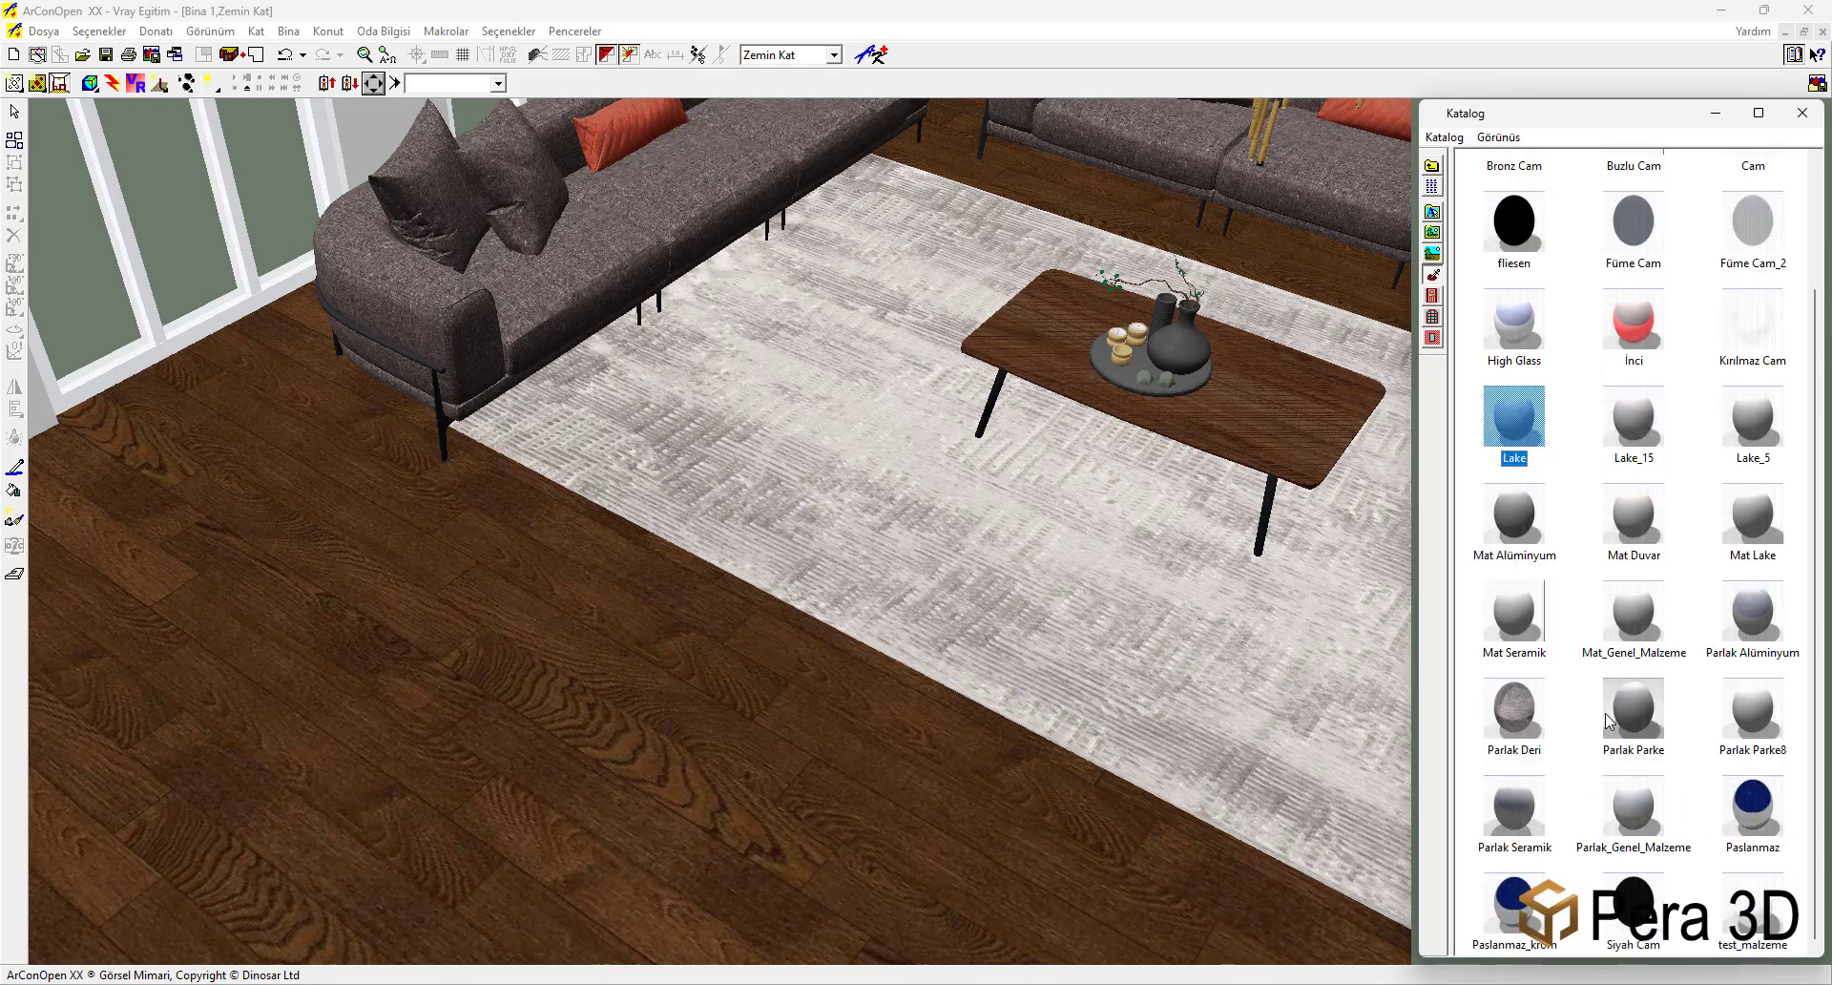
Examine the reflection share and gloss value of the Lake material, and close its properties without changing anything.
{"action": "double_click", "coordinate": [1526, 572]}
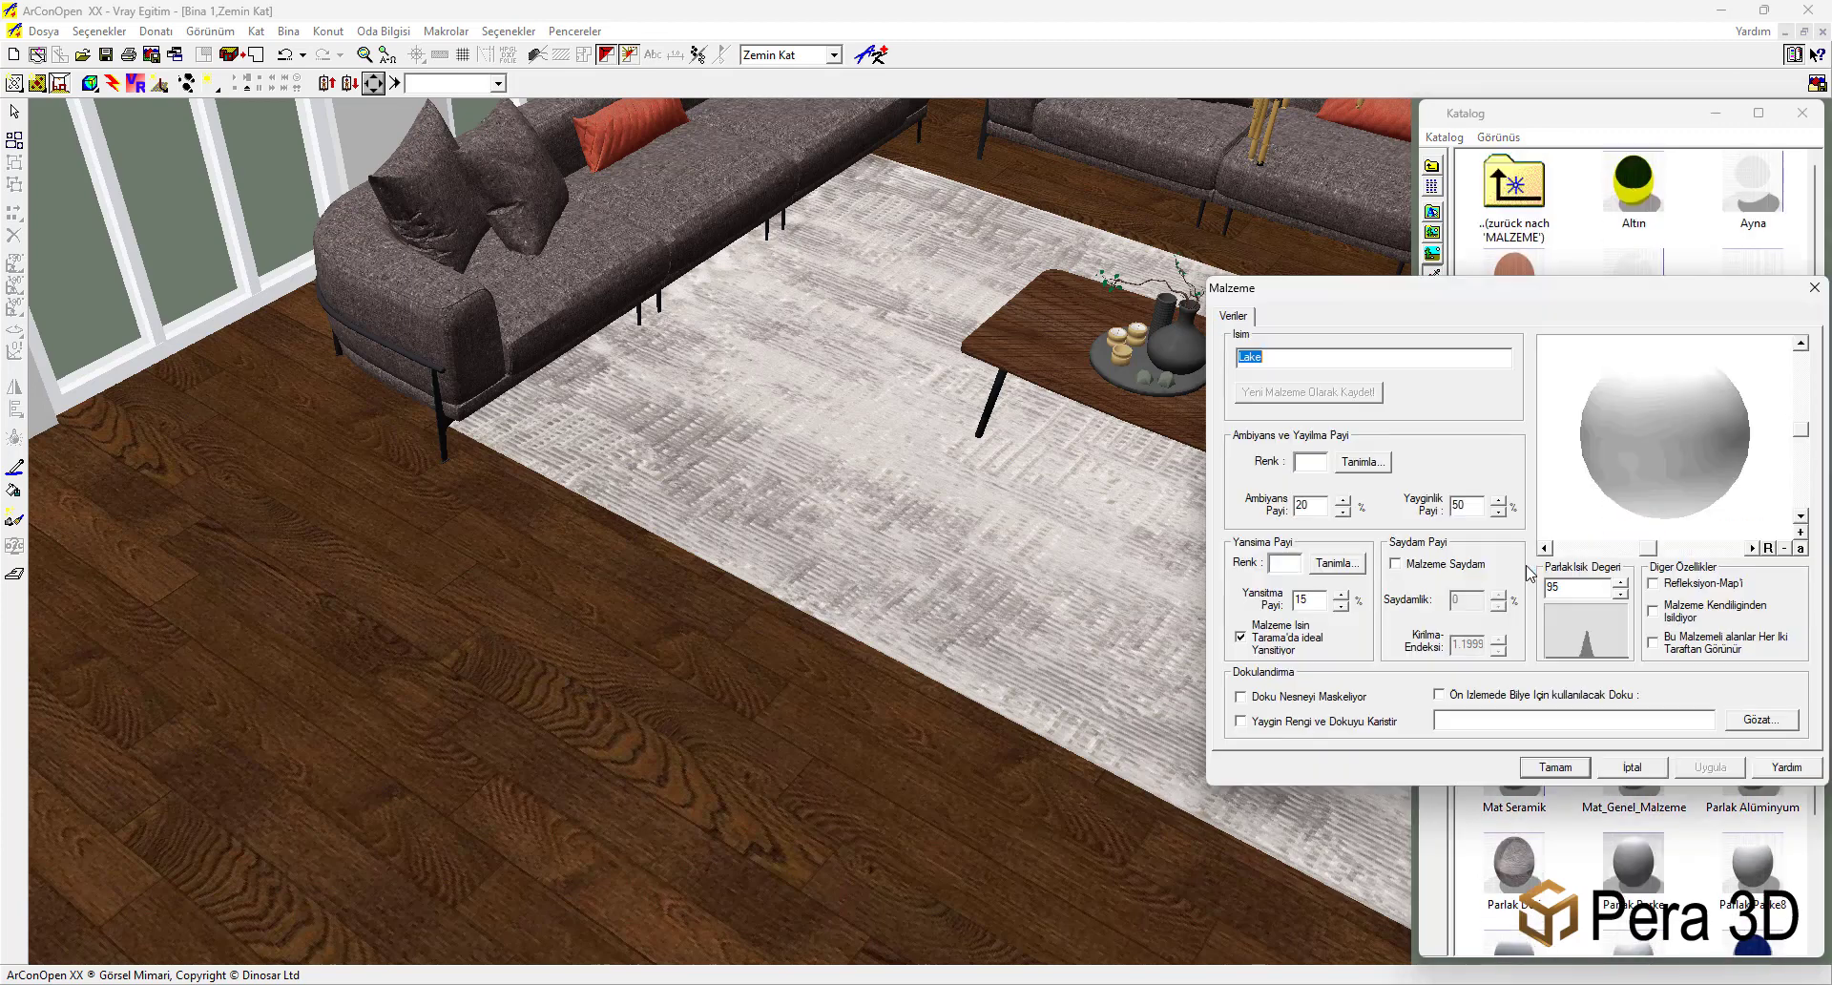
{"action": "left_click_drag", "start_coordinate": [1505, 300], "coordinate": [1138, 312]}
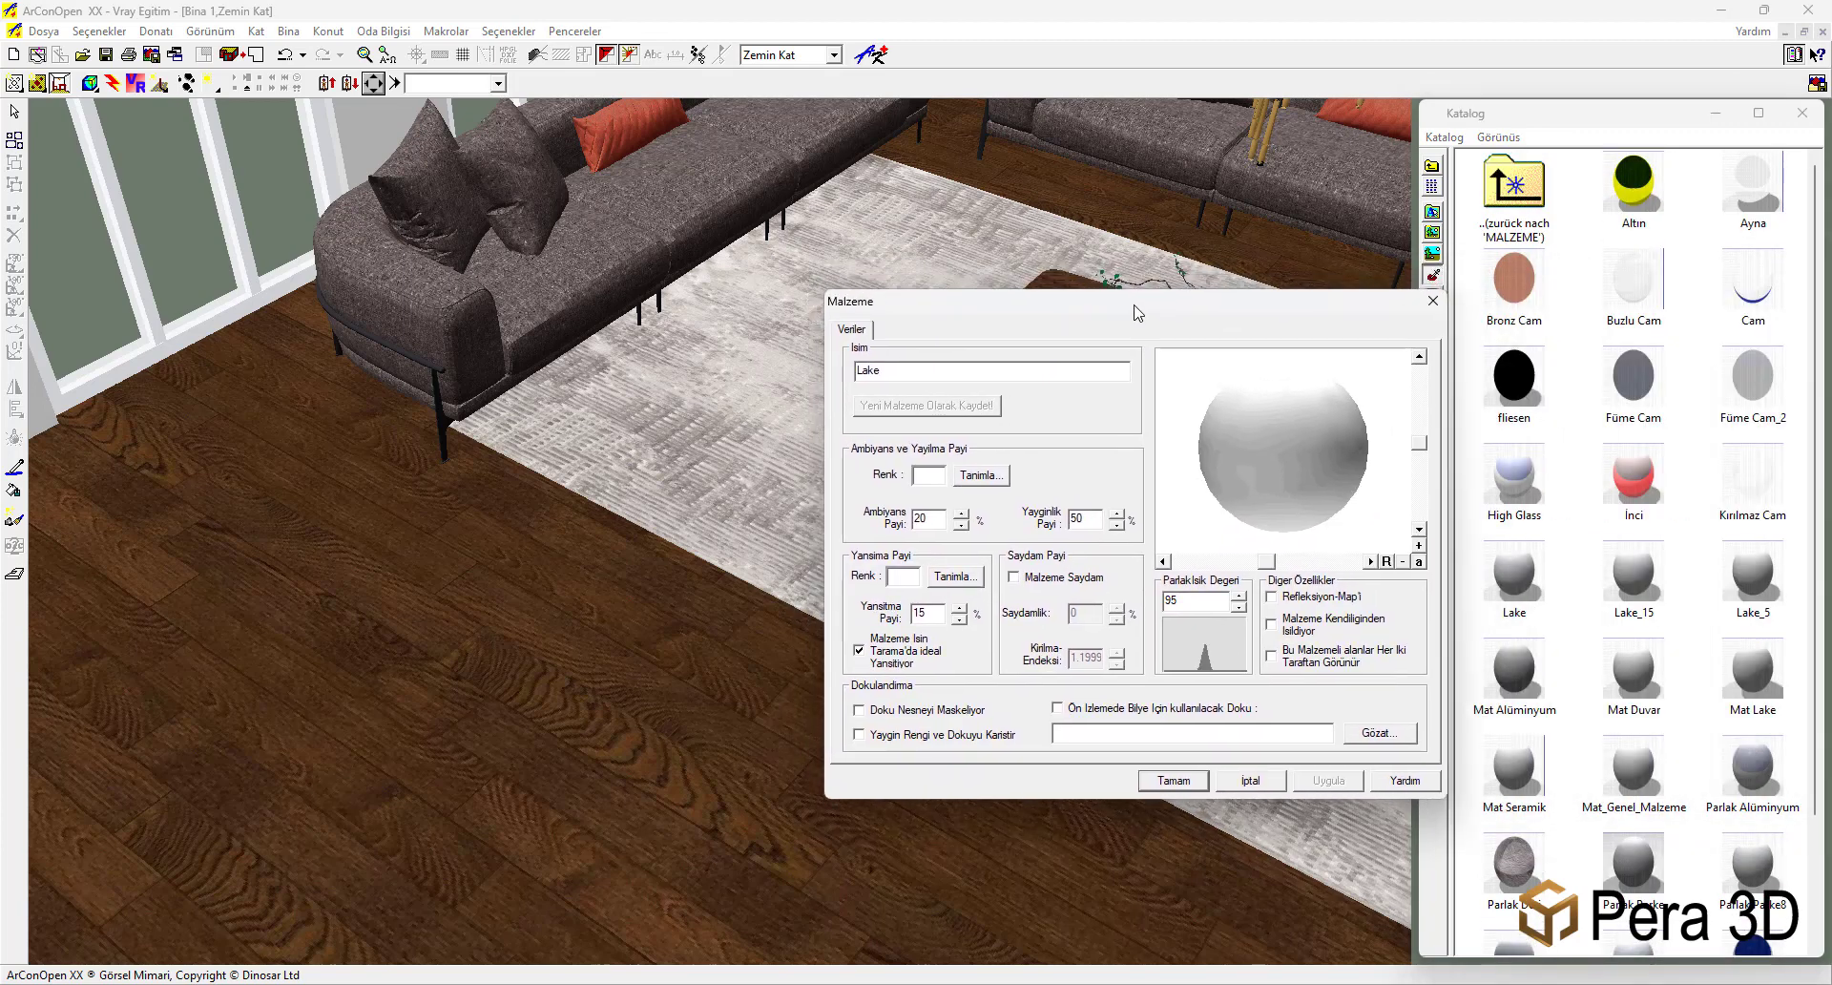
{"action": "double_click", "coordinate": [919, 614]}
{"action": "left_click", "coordinate": [1176, 601]}
{"action": "left_click", "coordinate": [588, 608]}
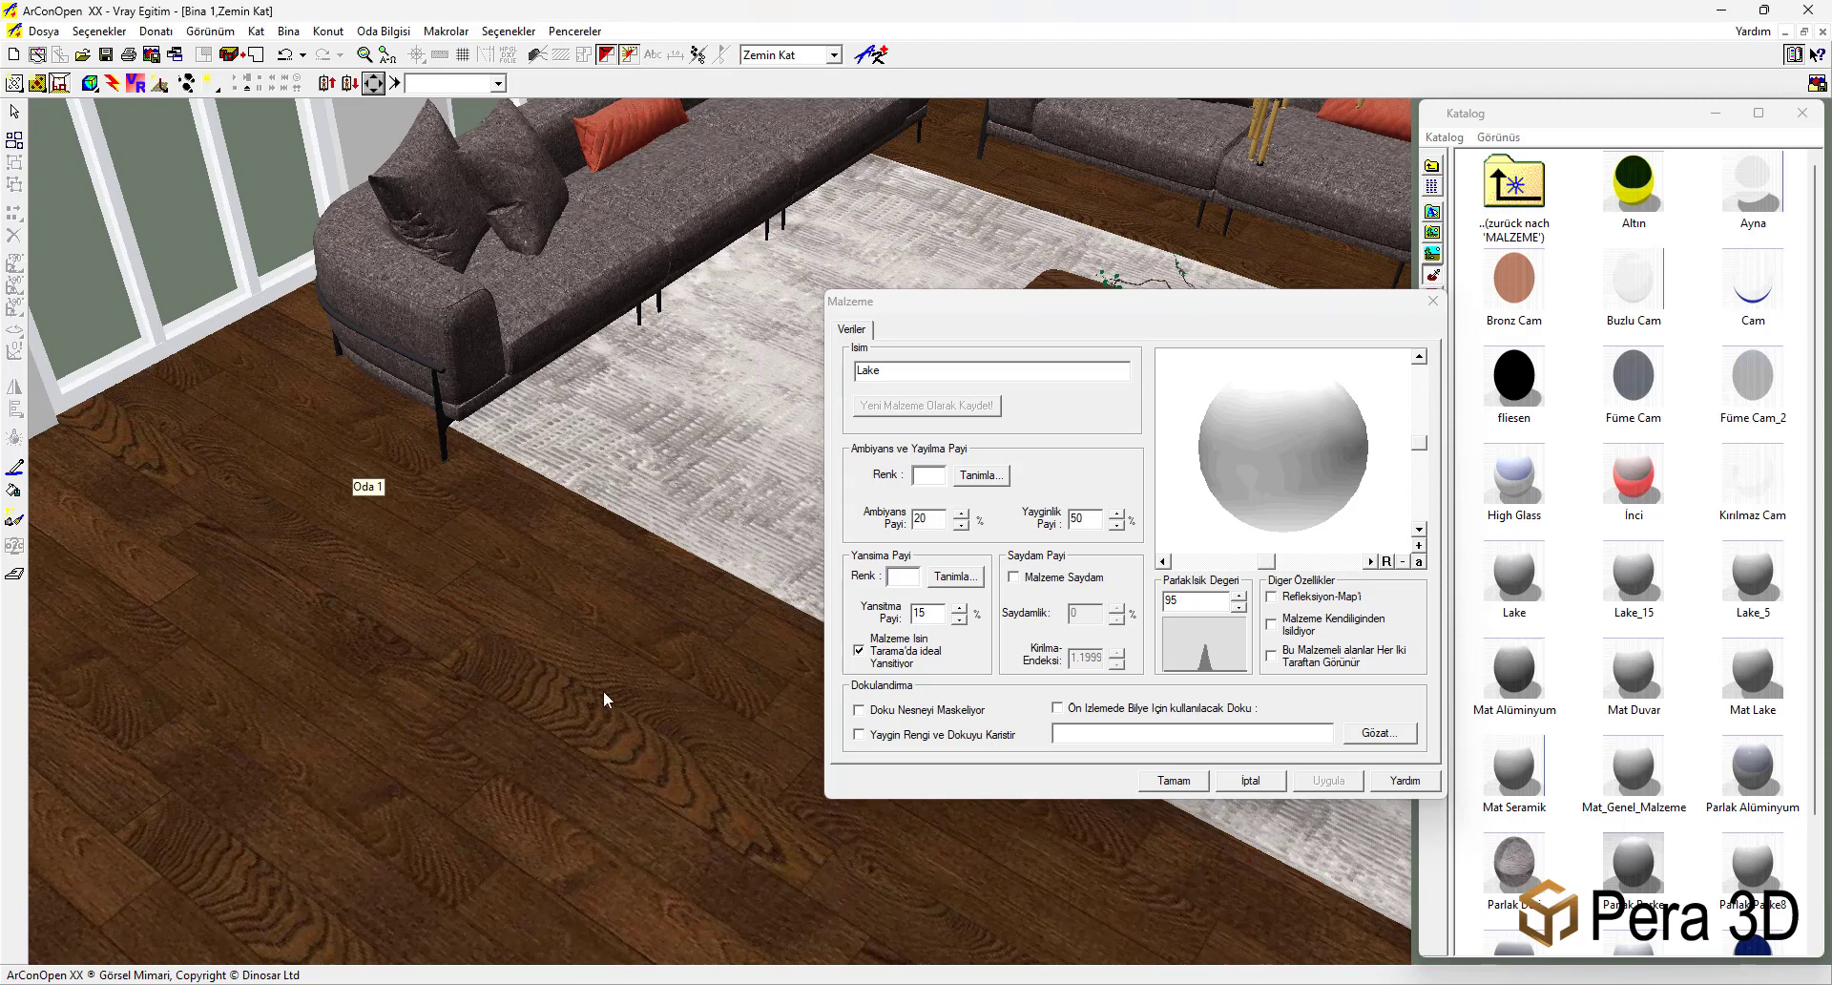
{"action": "double_click", "coordinate": [919, 613]}
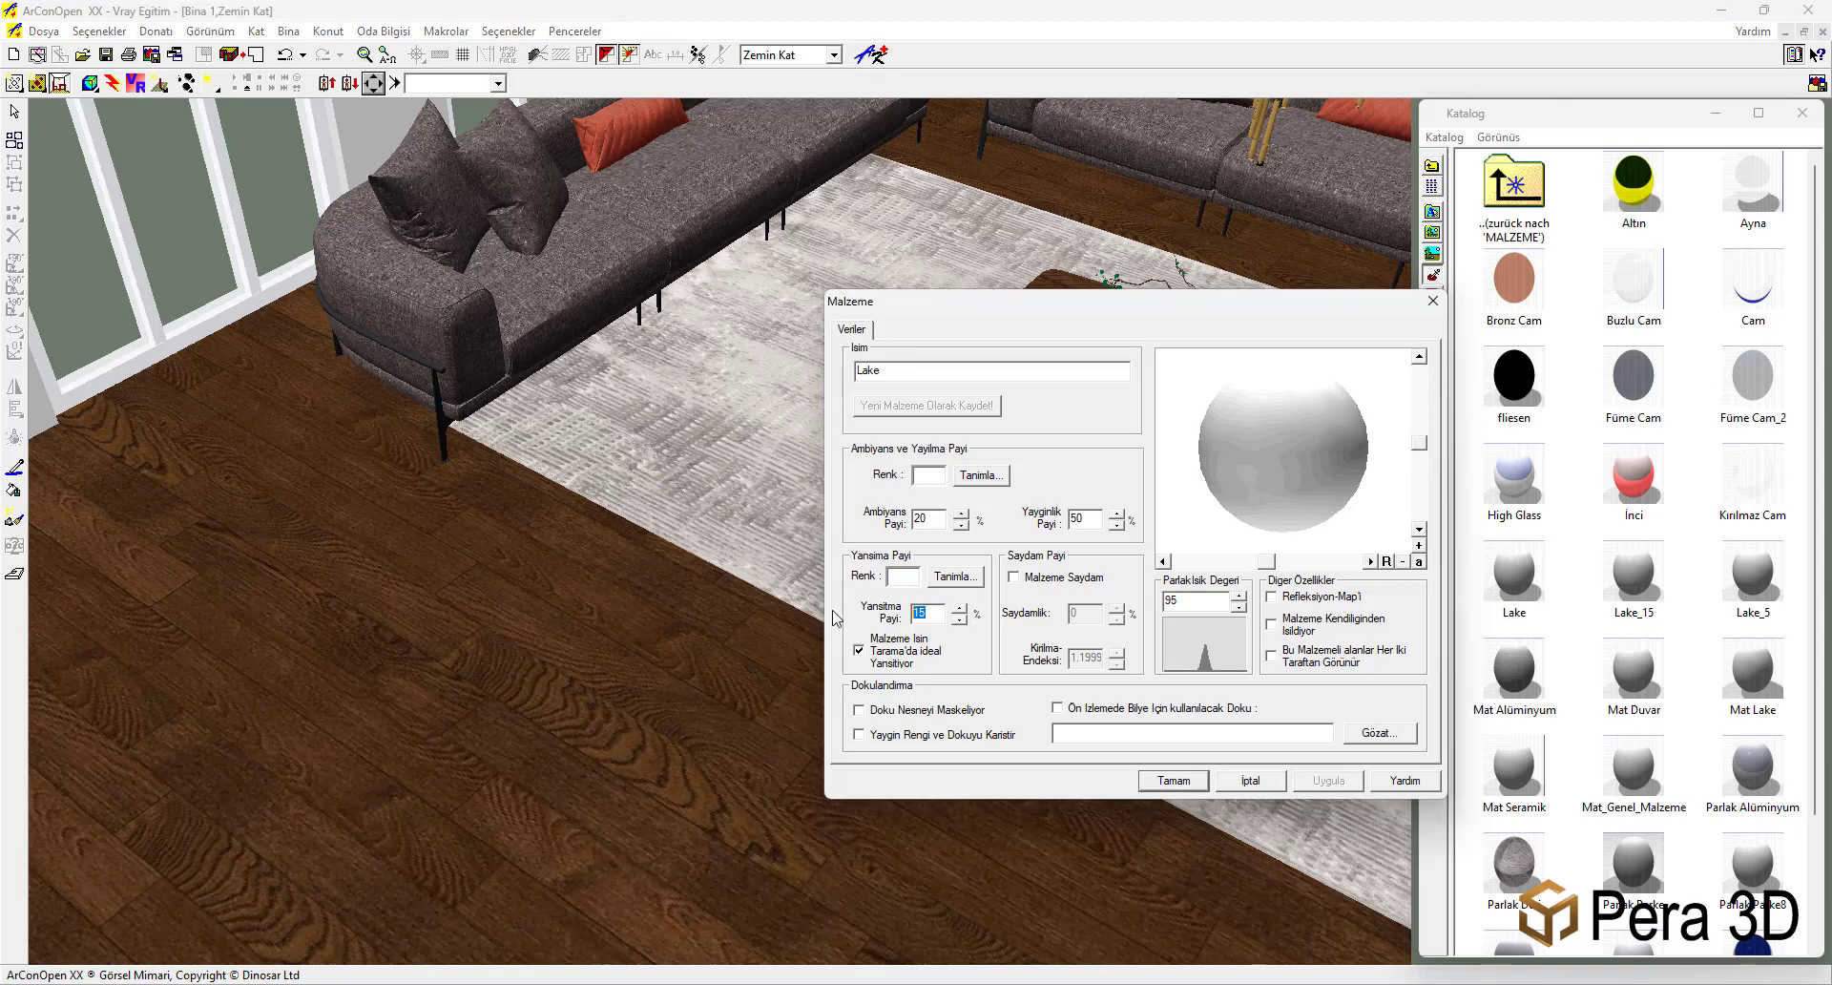
{"action": "double_click", "coordinate": [1183, 600]}
{"action": "double_click", "coordinate": [920, 613]}
{"action": "double_click", "coordinate": [1173, 601]}
{"action": "left_click", "coordinate": [1161, 600]}
{"action": "left_click", "coordinate": [922, 613]}
{"action": "left_click", "coordinate": [1250, 780]}
{"action": "scroll", "coordinate": [1692, 744], "scroll_direction": "down", "scroll_amount": 1}
{"action": "scroll", "coordinate": [1694, 754], "scroll_direction": "up", "scroll_amount": 1}
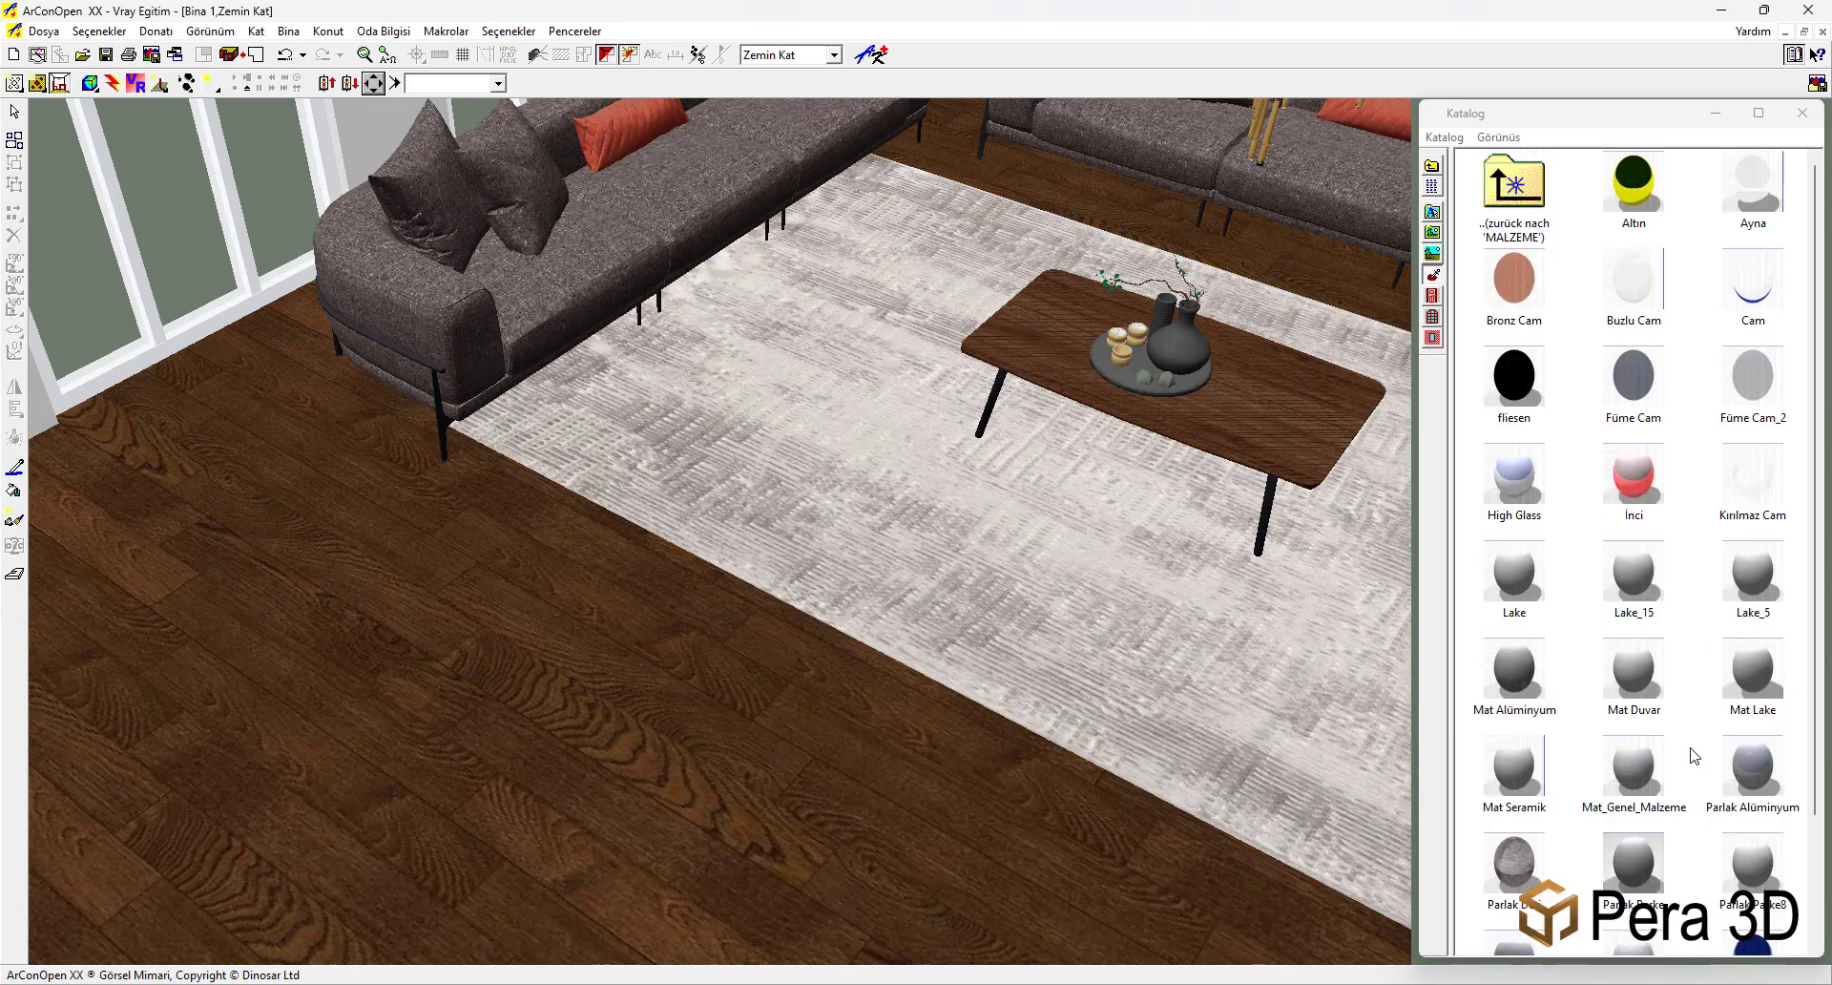
Save a new material named Lake_3 based on Lake, with a reflection share of 12%.
{"action": "double_click", "coordinate": [1518, 580]}
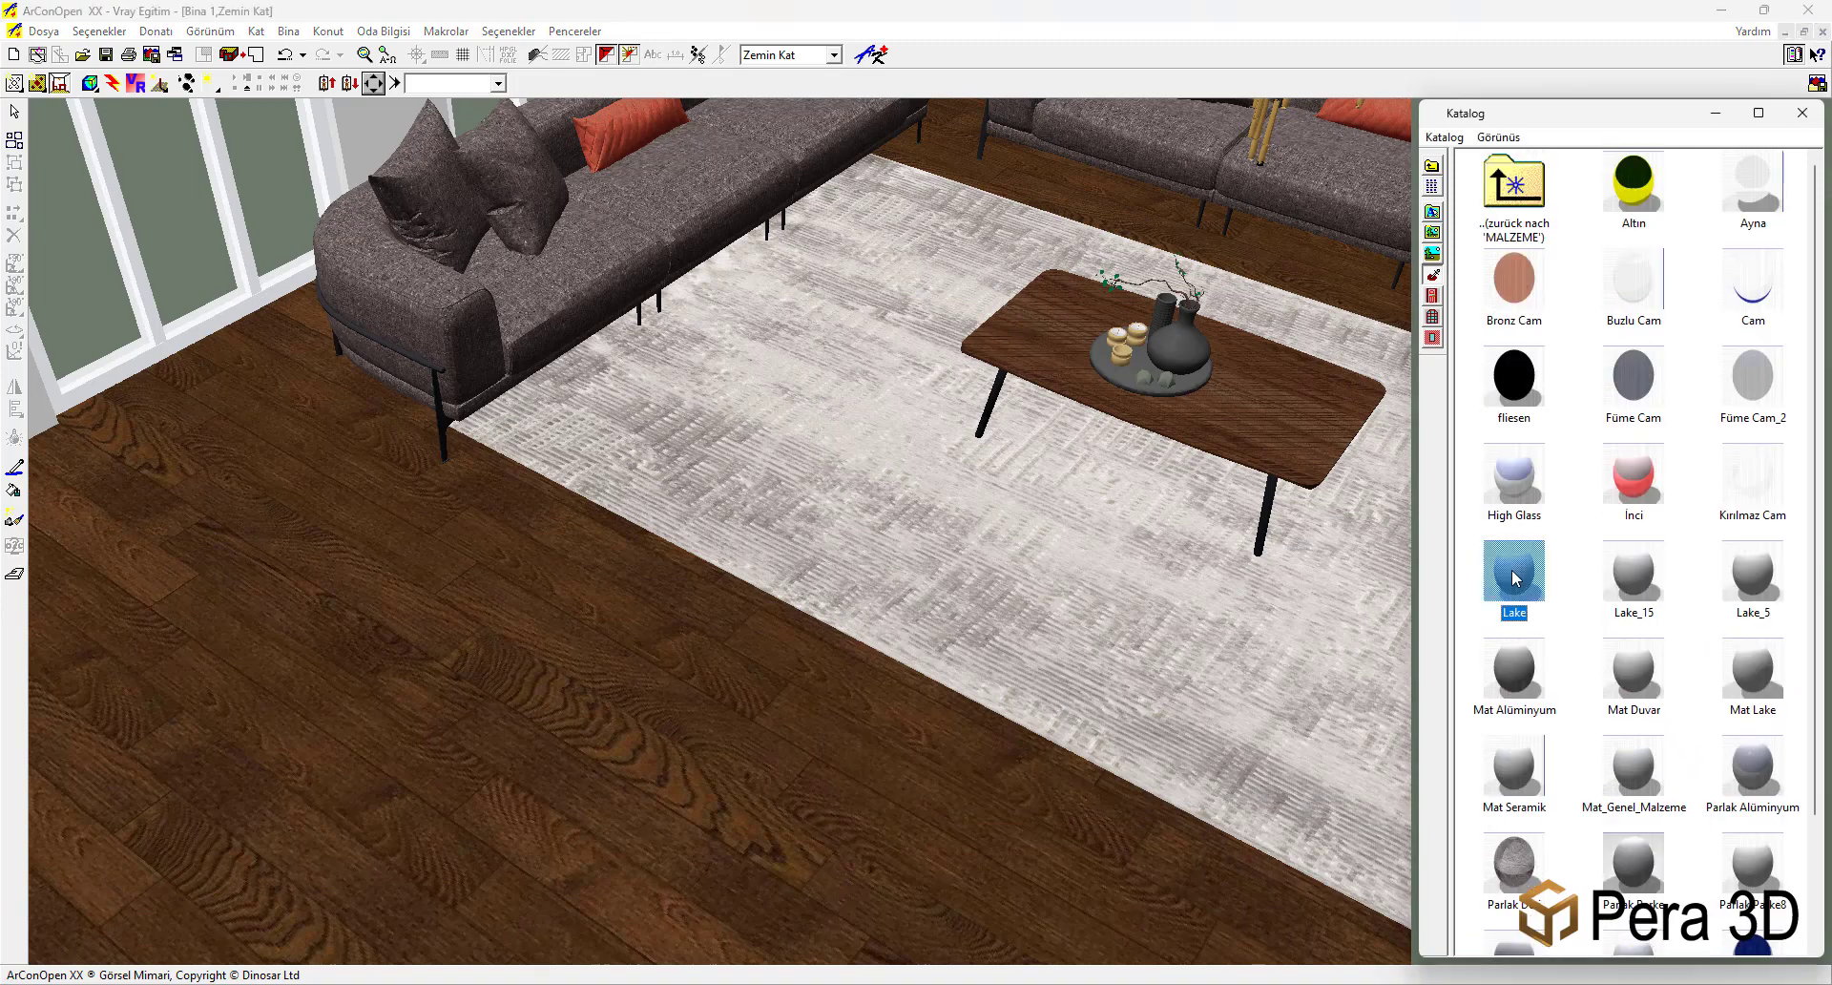
{"action": "left_click_drag", "start_coordinate": [1291, 294], "coordinate": [733, 351]}
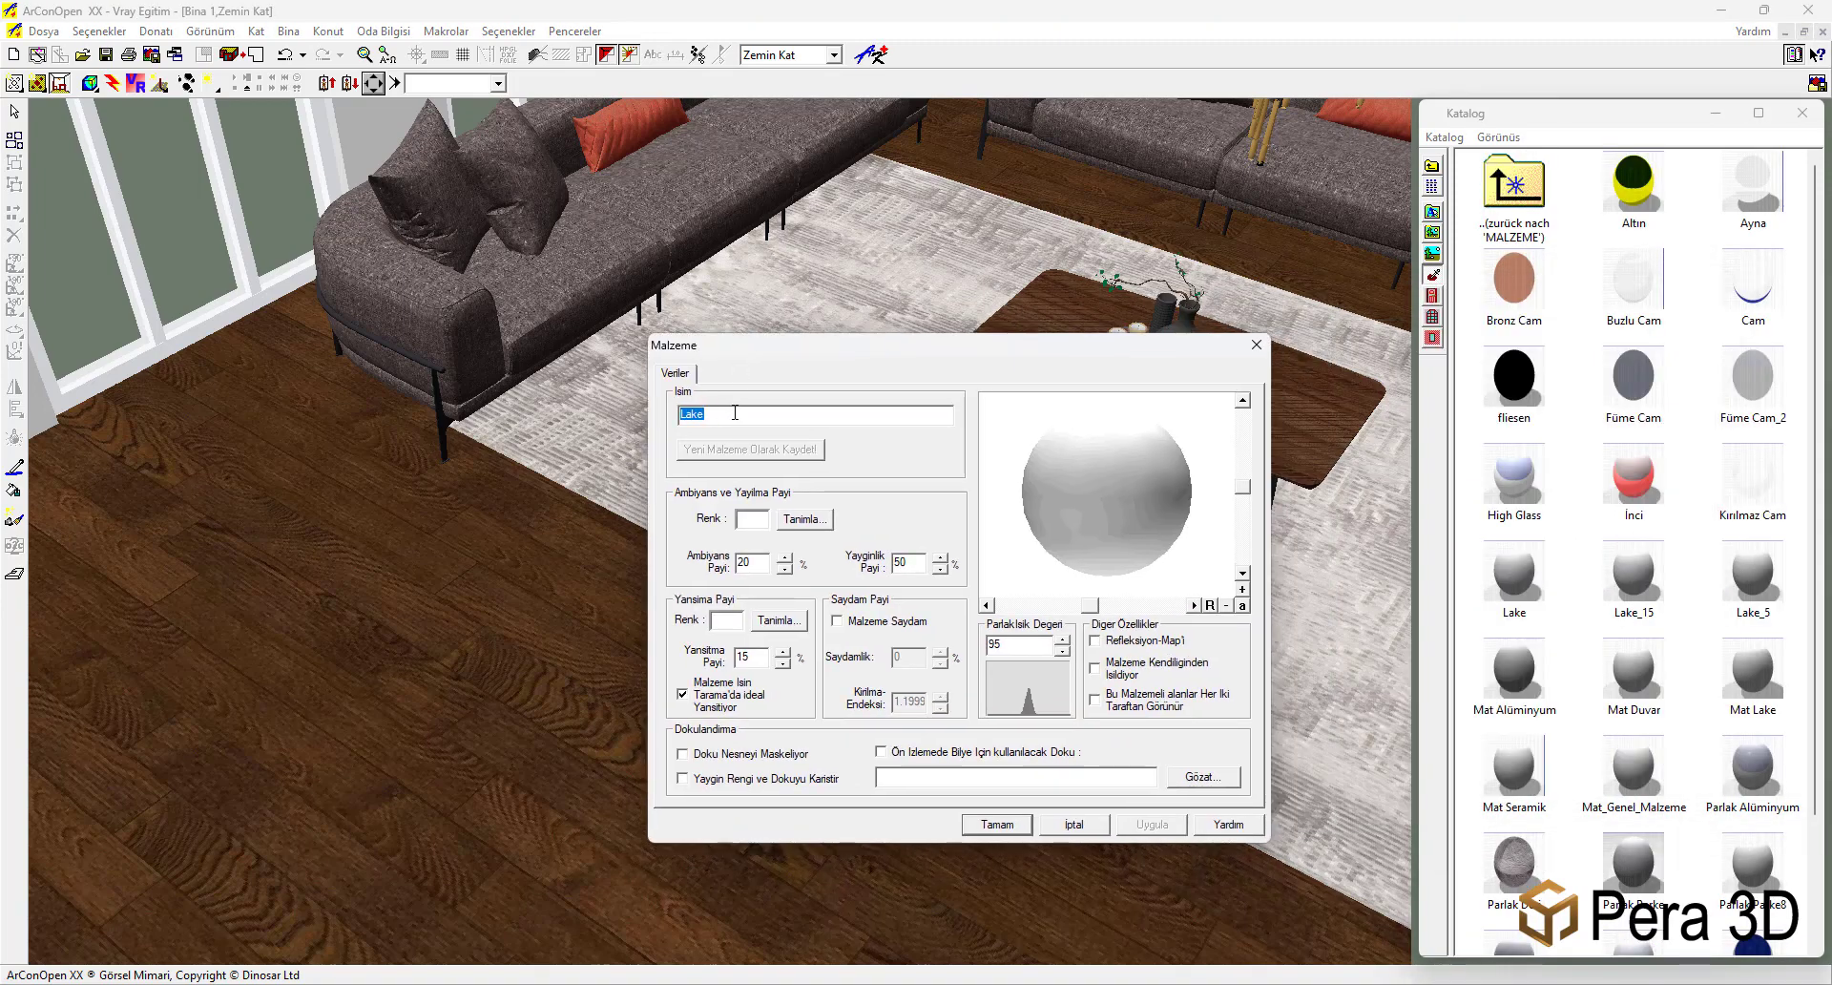
{"action": "left_click", "coordinate": [755, 657]}
{"action": "left_click", "coordinate": [728, 418]}
{"action": "type", "text": "_3"}
{"action": "left_click", "coordinate": [748, 454]}
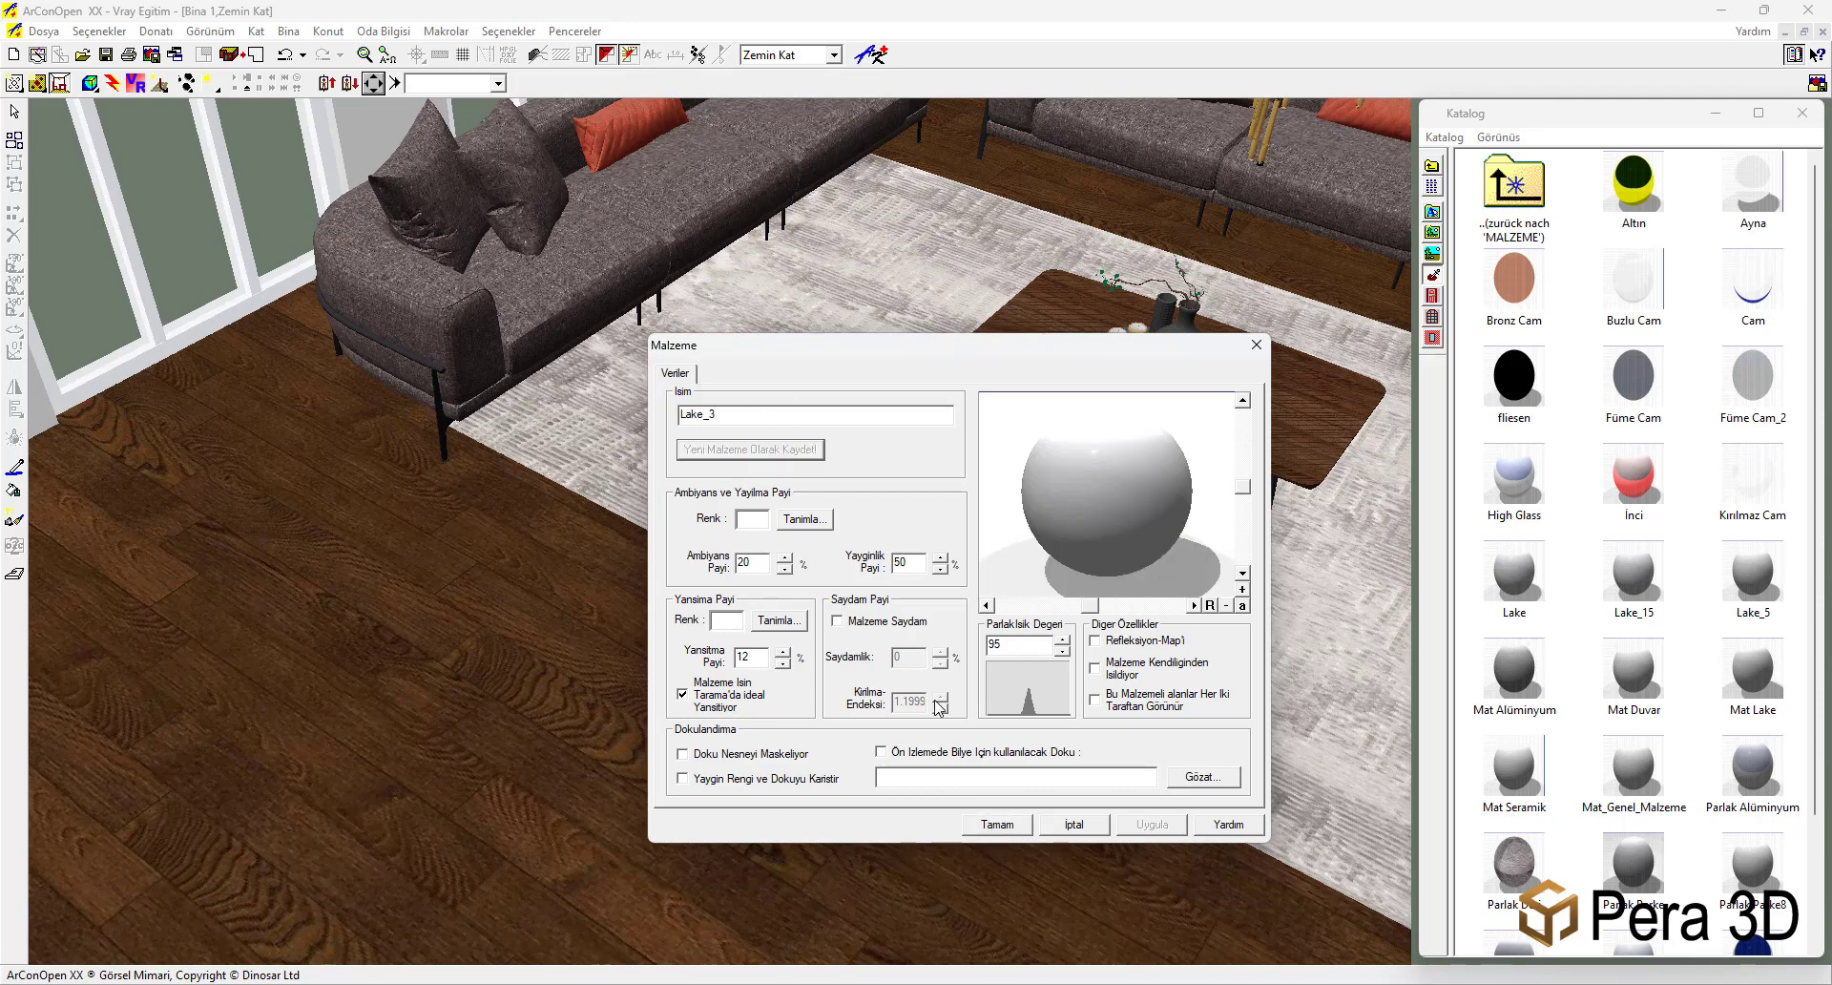
{"action": "left_click", "coordinate": [993, 824]}
{"action": "left_click", "coordinate": [1752, 573]}
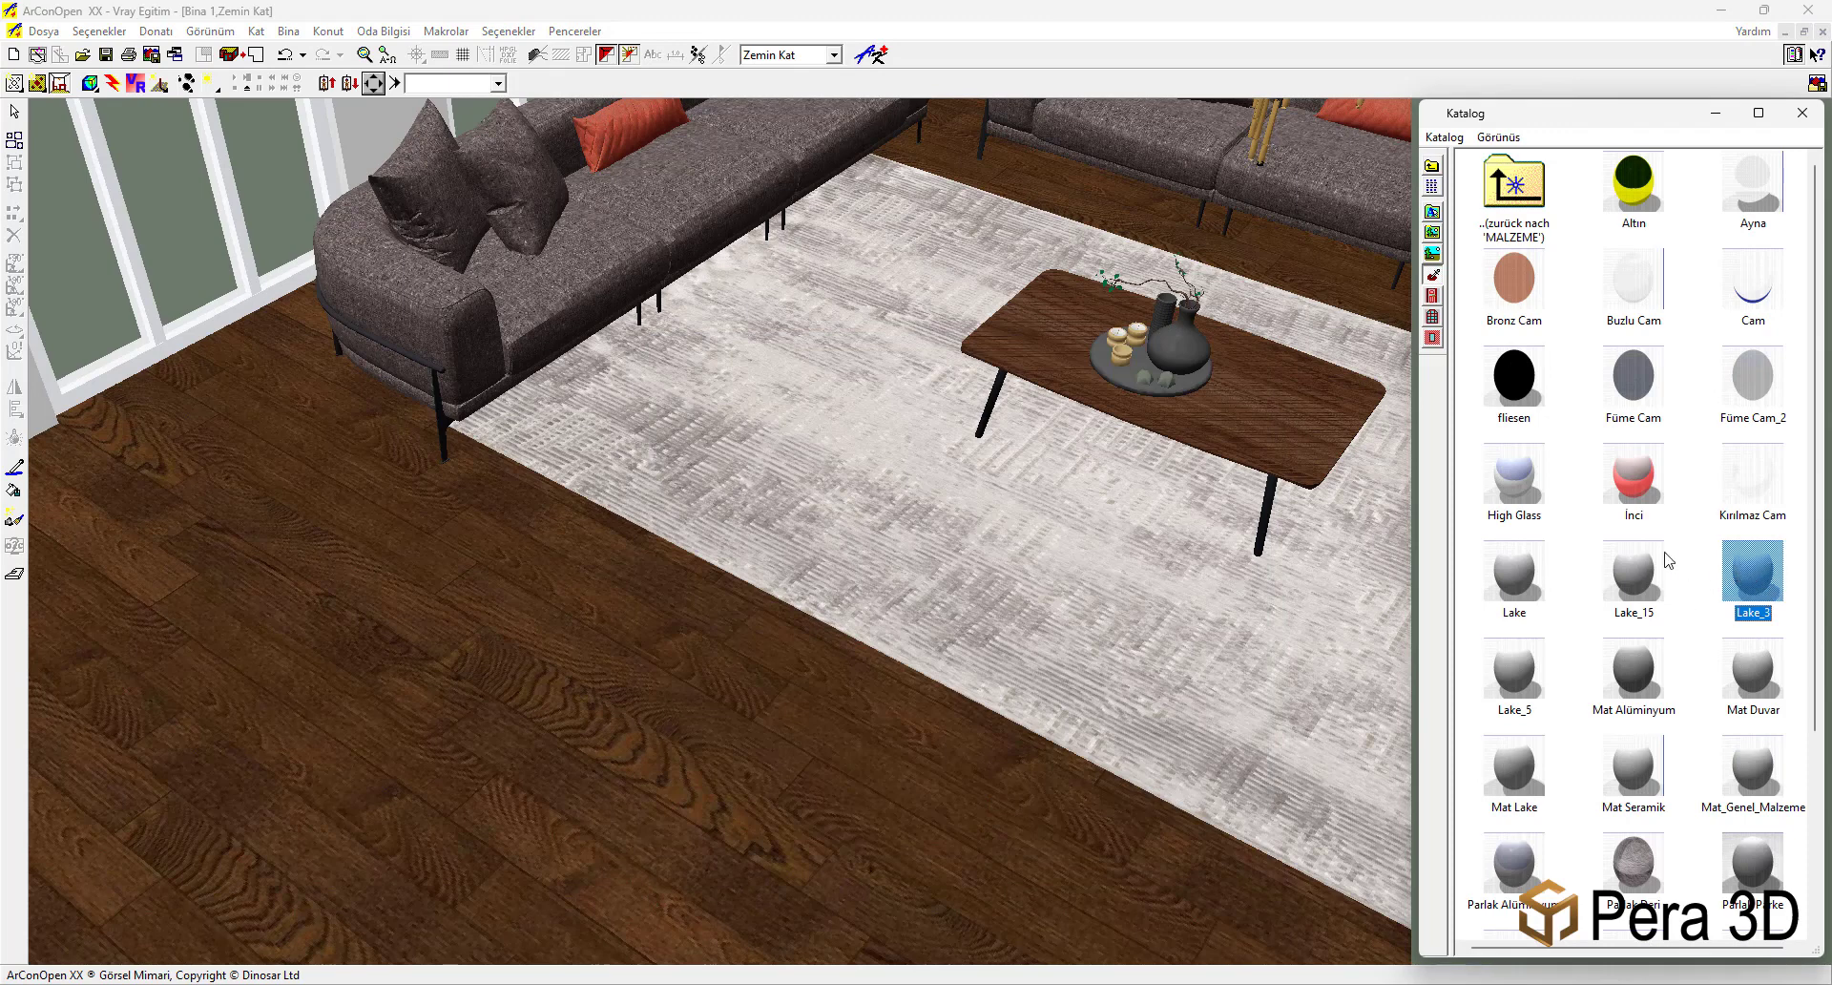
Apply the Lake material to the coffee table and Parlak Seramik to the vase on it, and close the catalog.
{"action": "left_click", "coordinate": [1527, 577]}
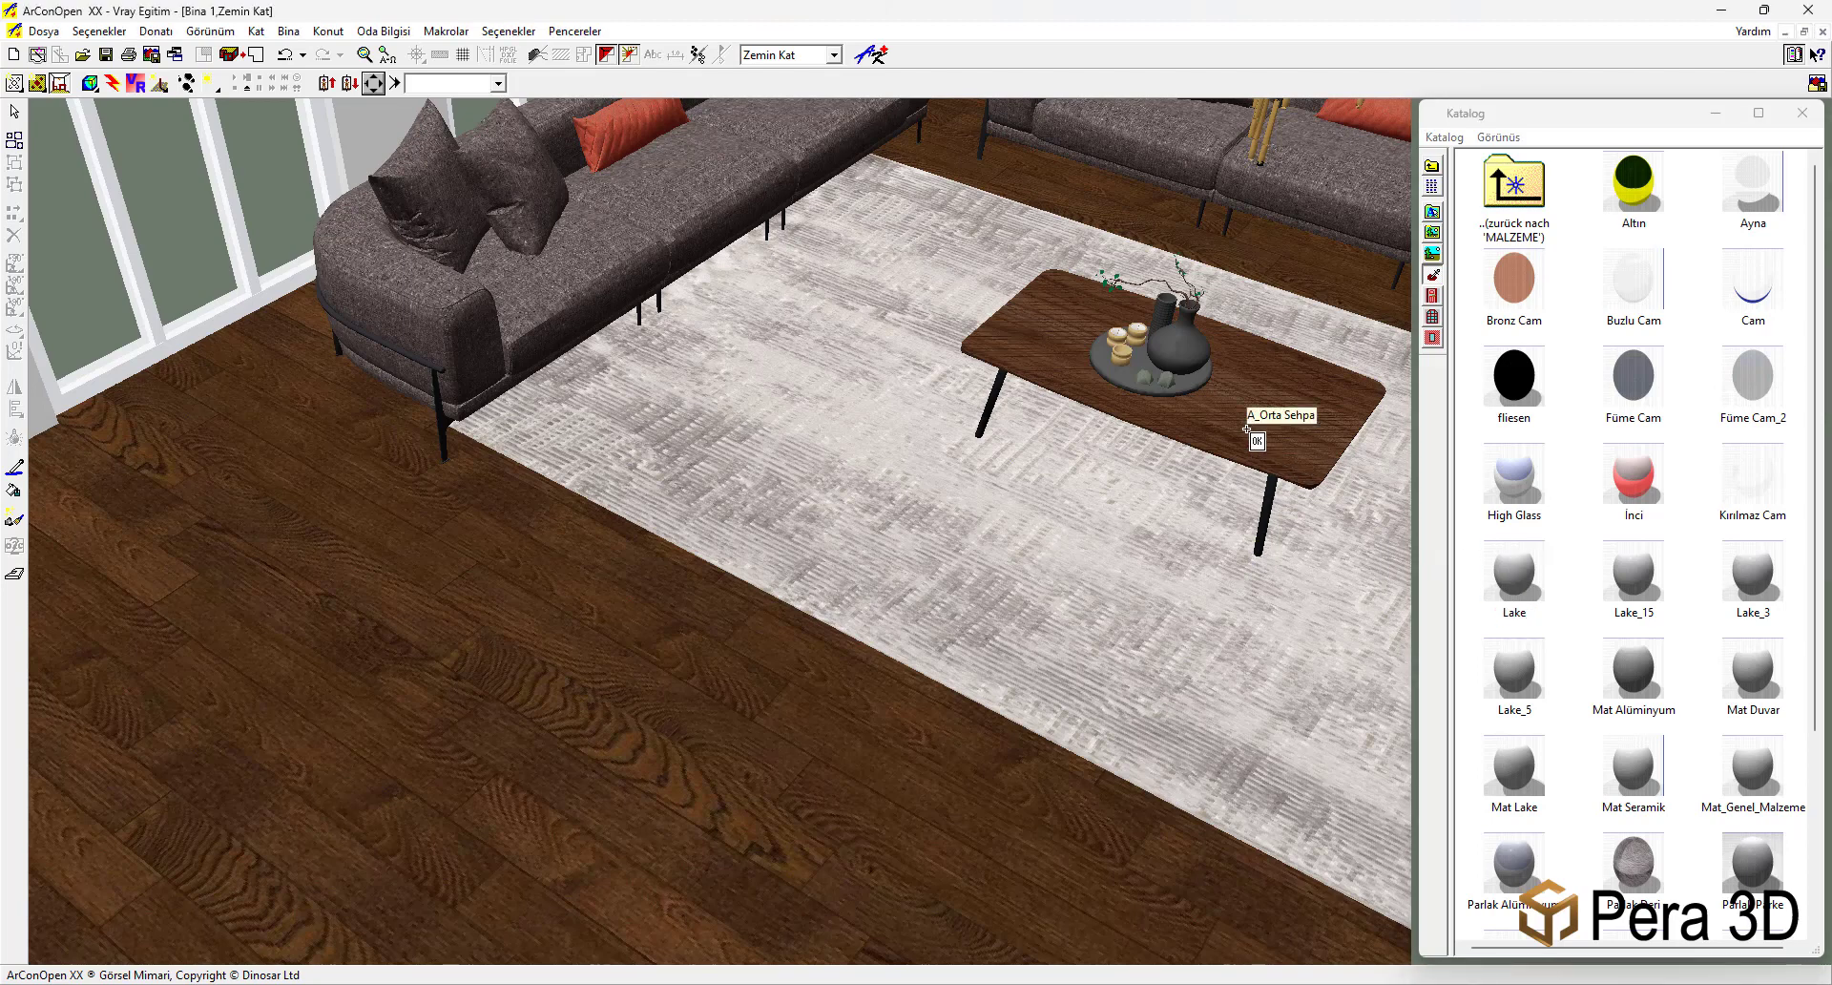
{"action": "scroll", "coordinate": [1668, 740], "scroll_direction": "down", "scroll_amount": 3}
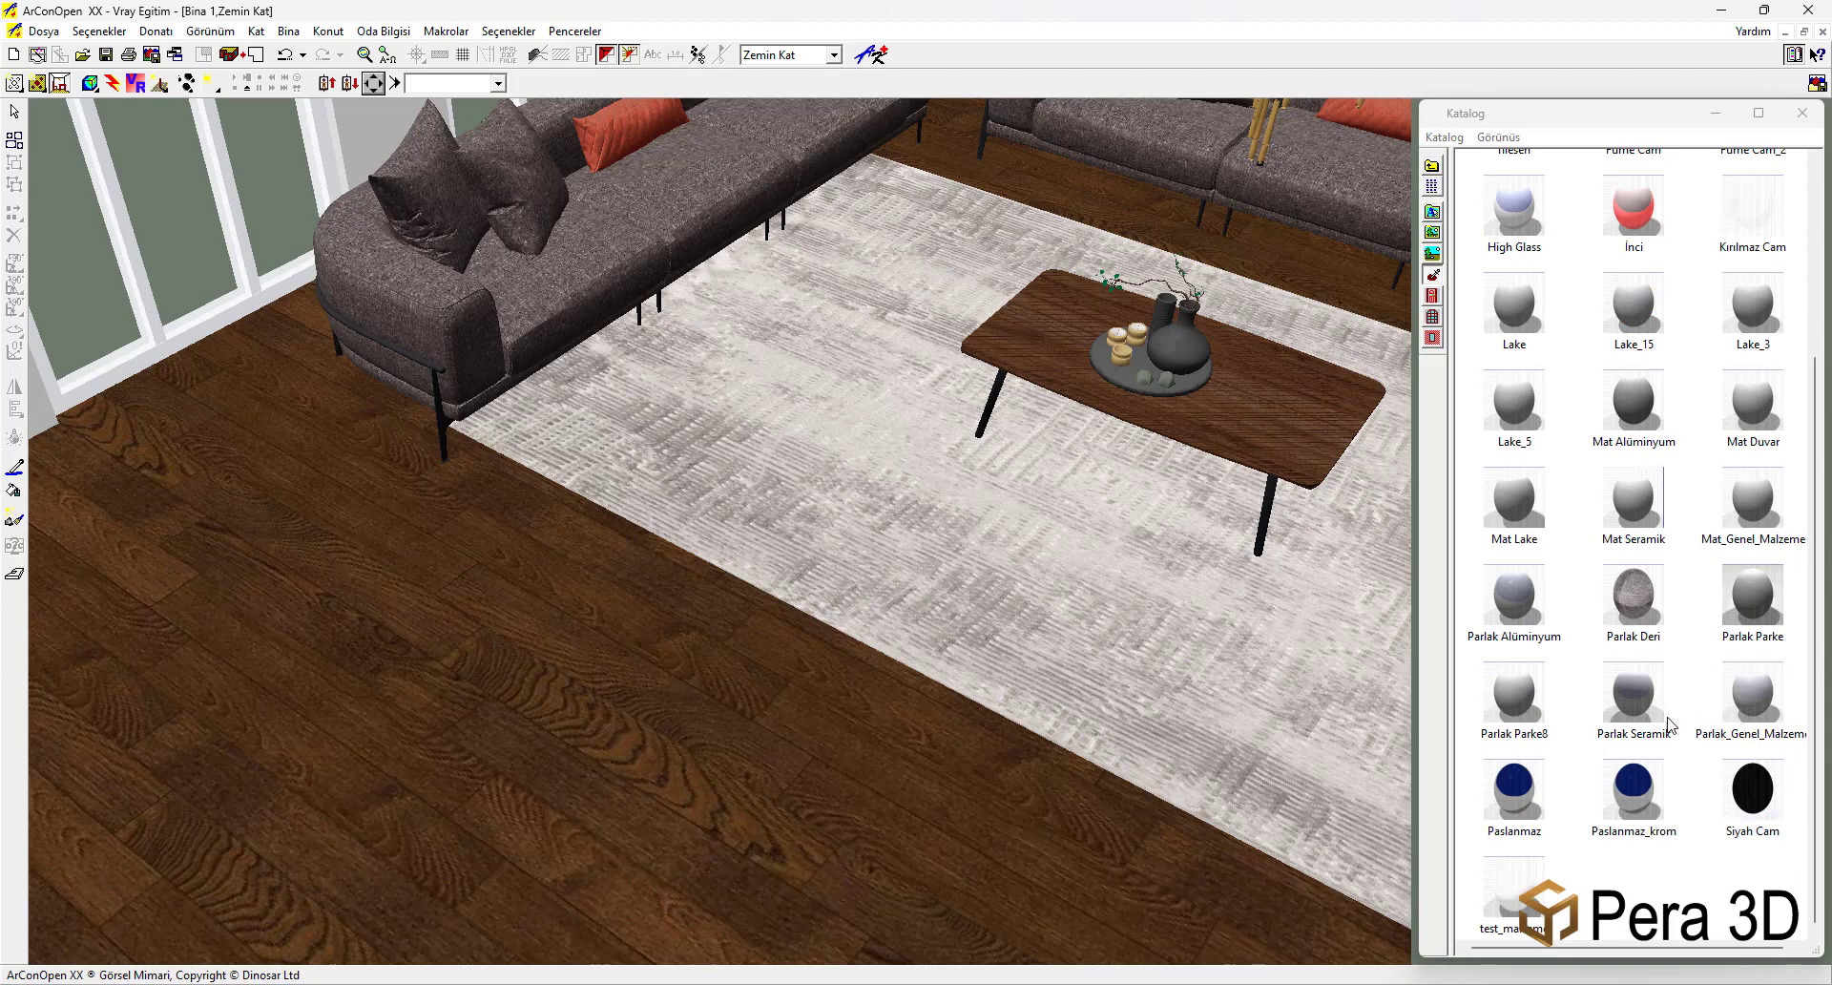
{"action": "left_click", "coordinate": [1639, 706]}
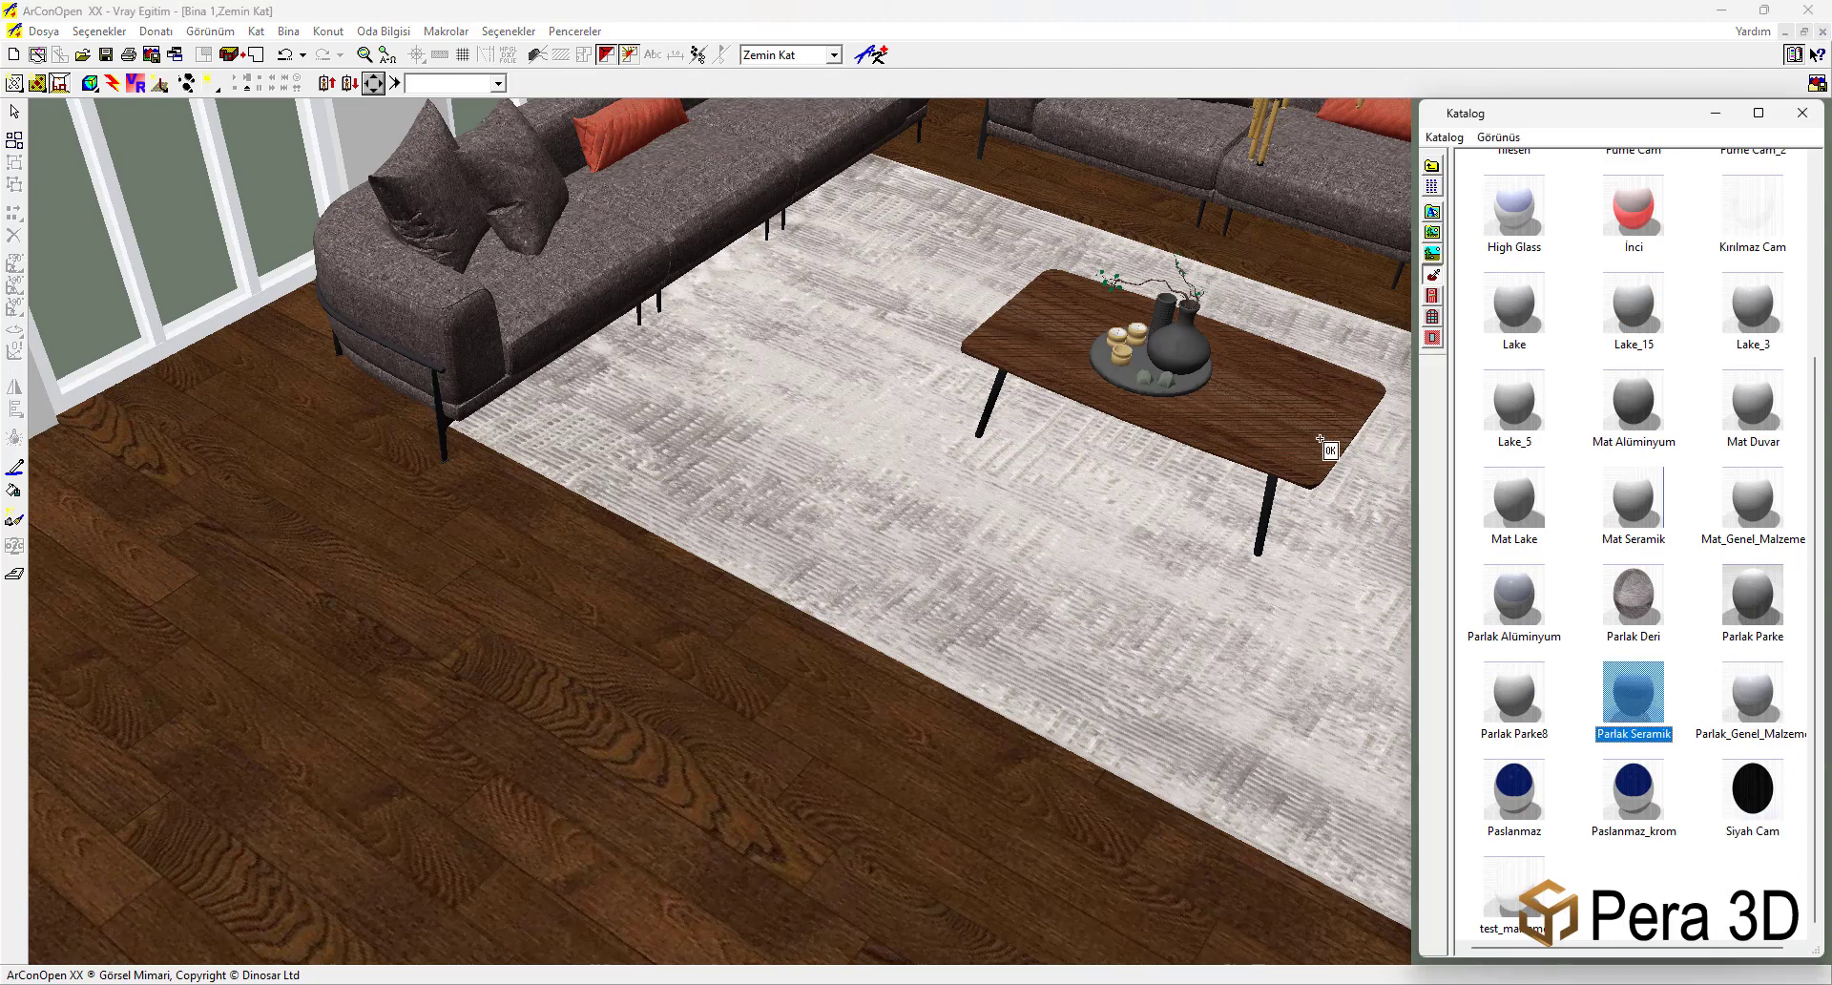
{"action": "left_click", "coordinate": [1201, 358]}
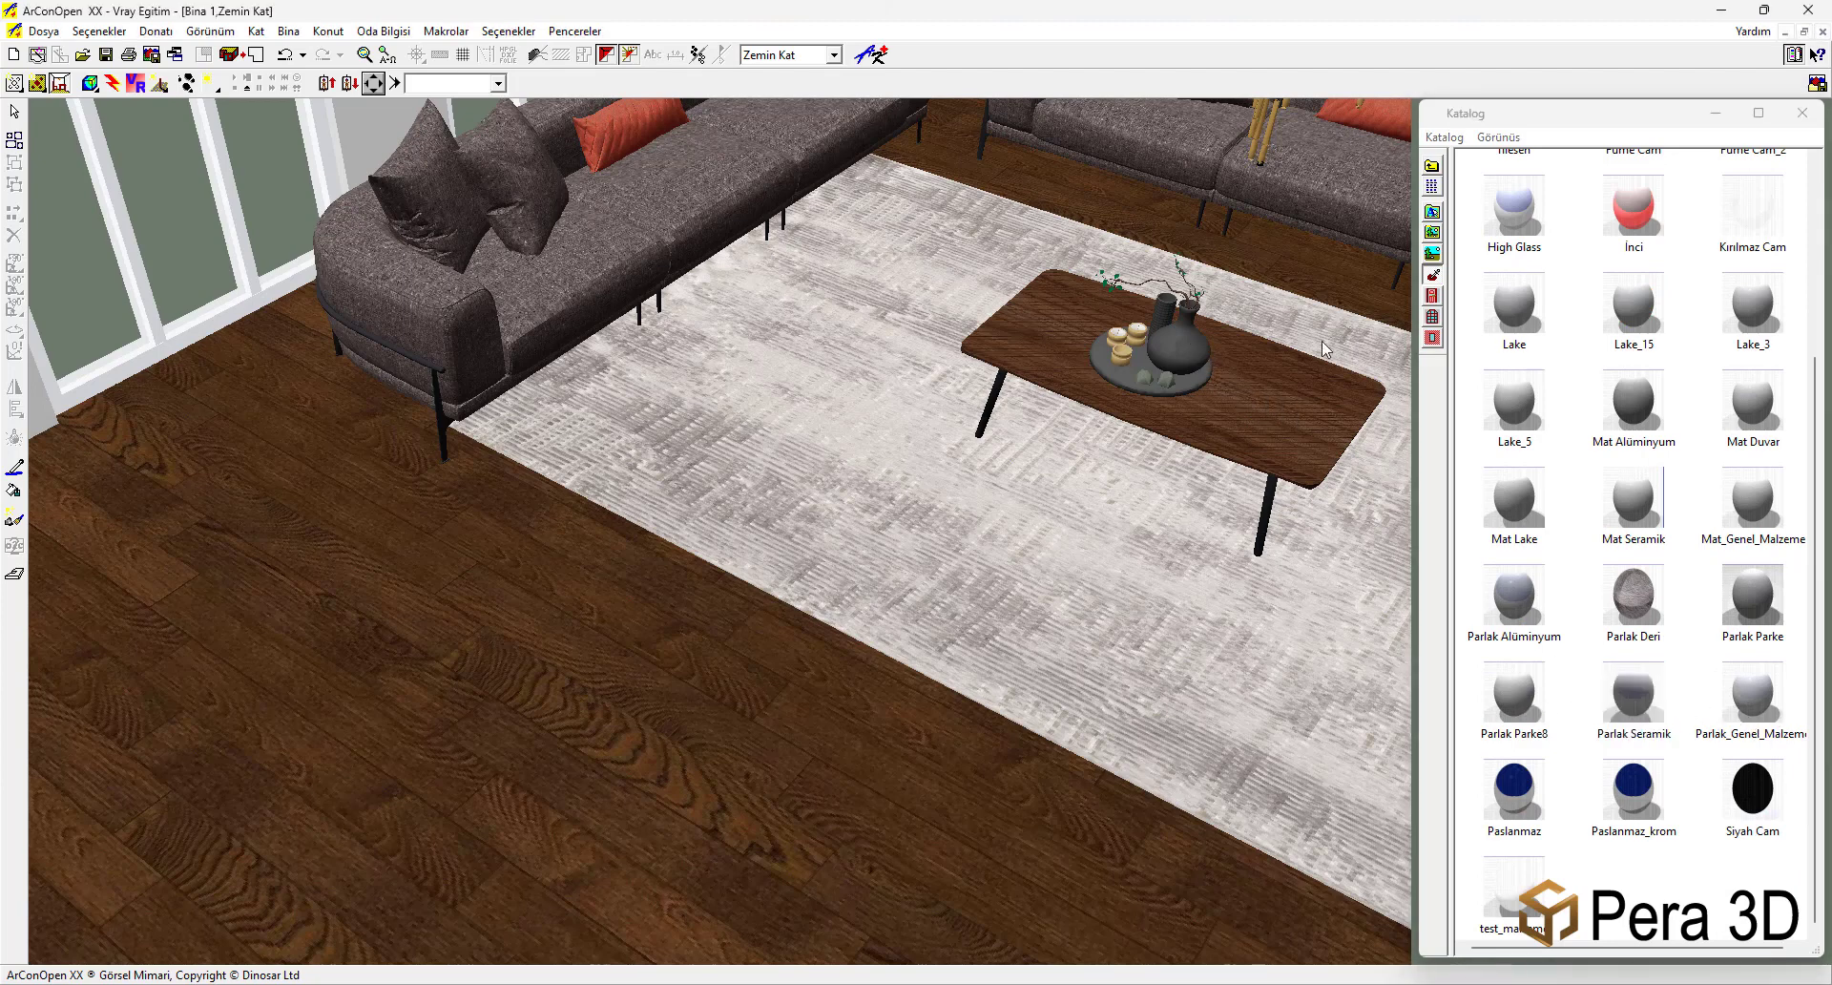
{"action": "left_click", "coordinate": [1802, 113]}
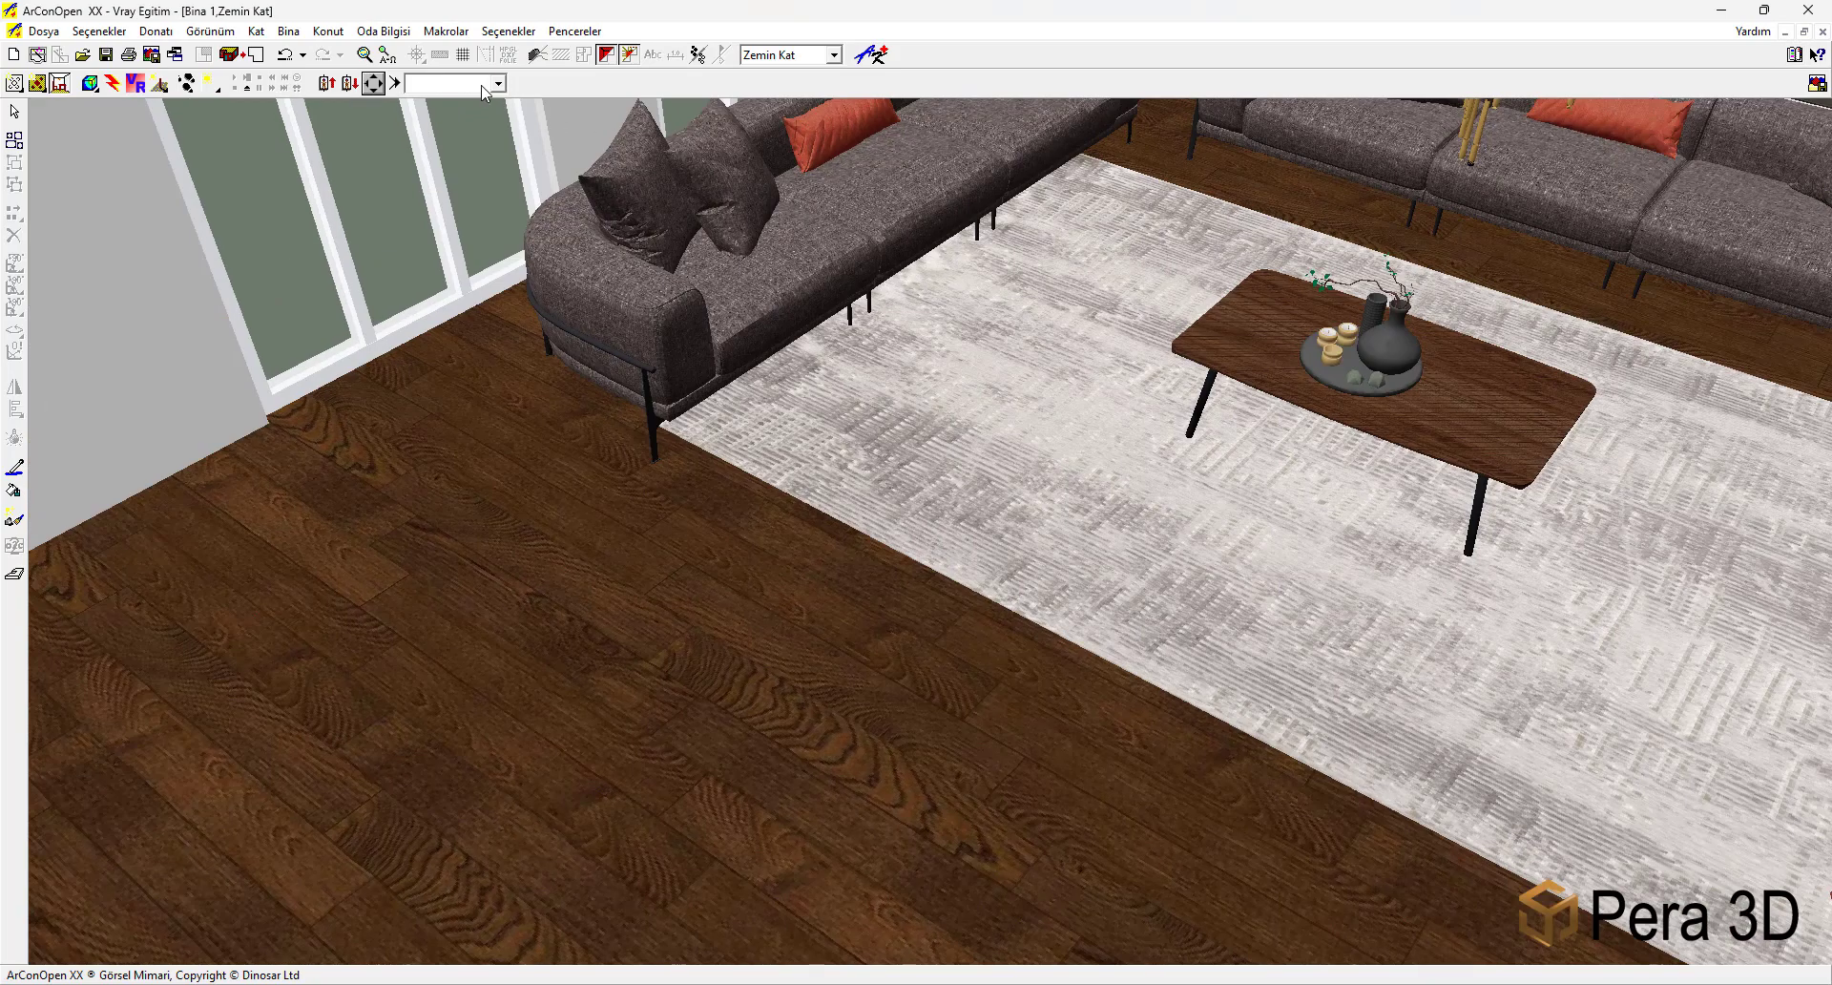
Set up an interior camera view facing the back sofa, with the coffee table centred and the red armchairs in frame.
{"action": "scroll", "coordinate": [593, 347], "scroll_direction": "down", "scroll_amount": 10}
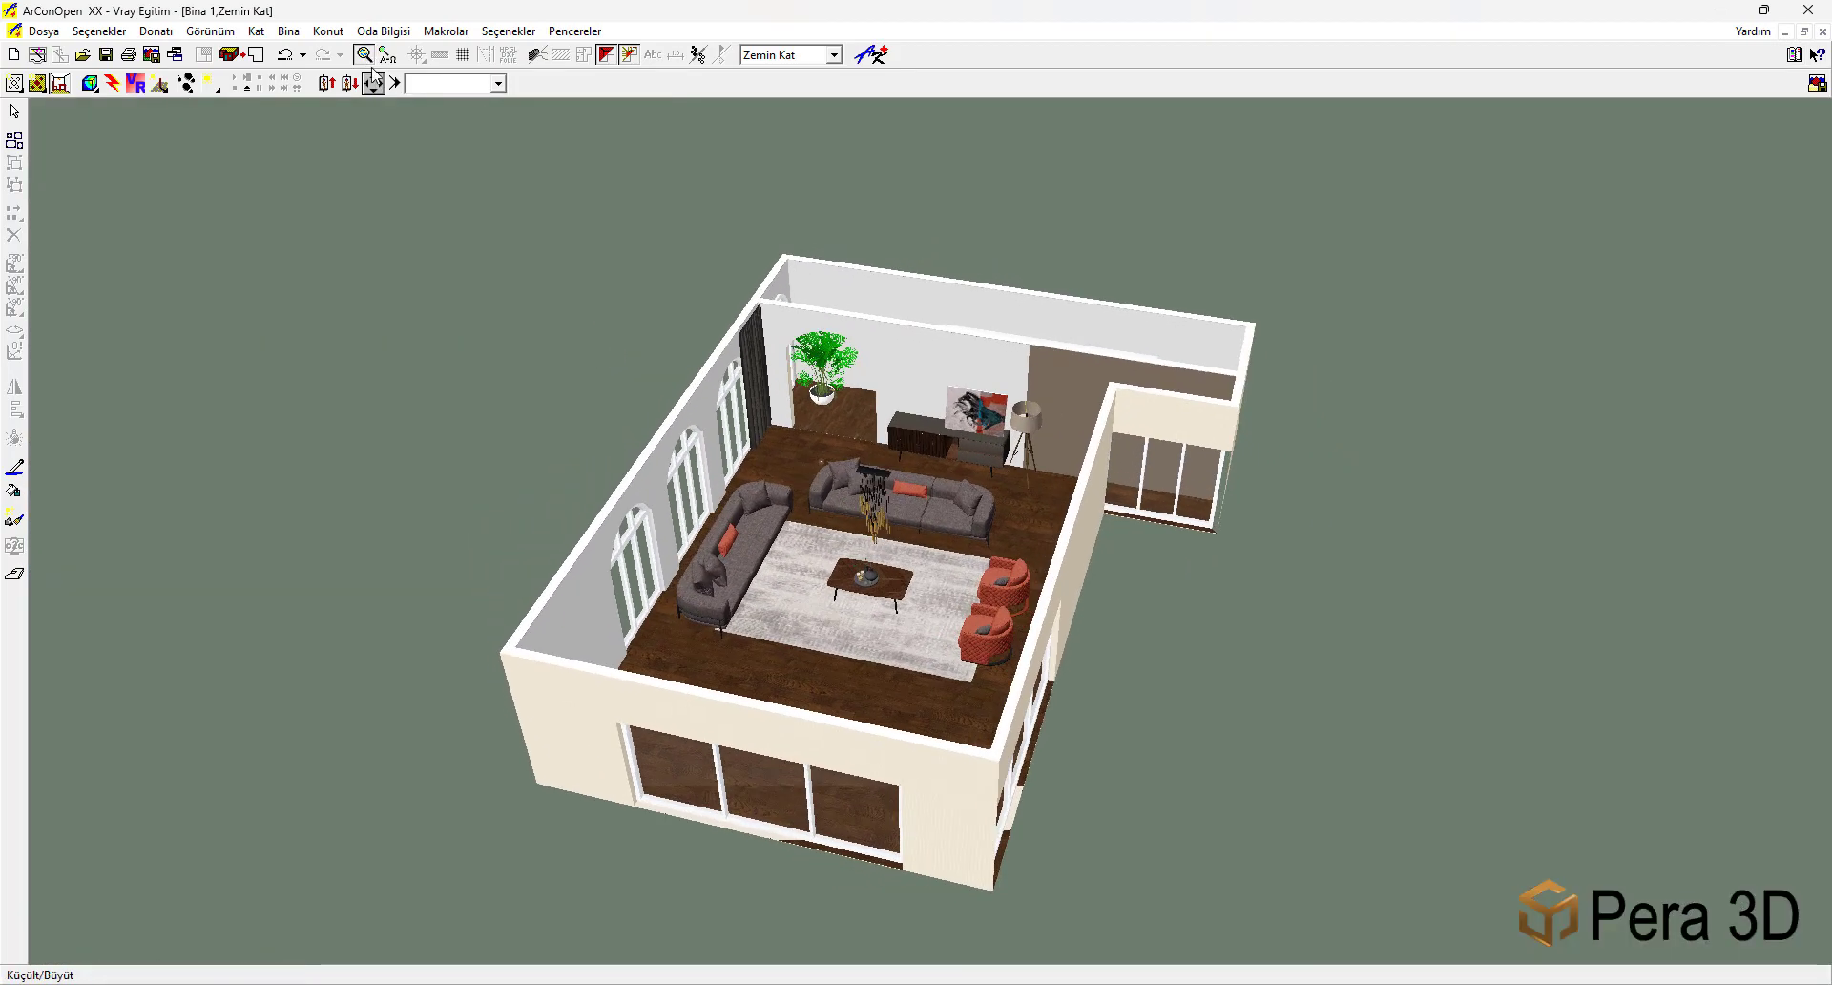
{"action": "scroll", "coordinate": [1107, 616], "scroll_direction": "up", "scroll_amount": 10}
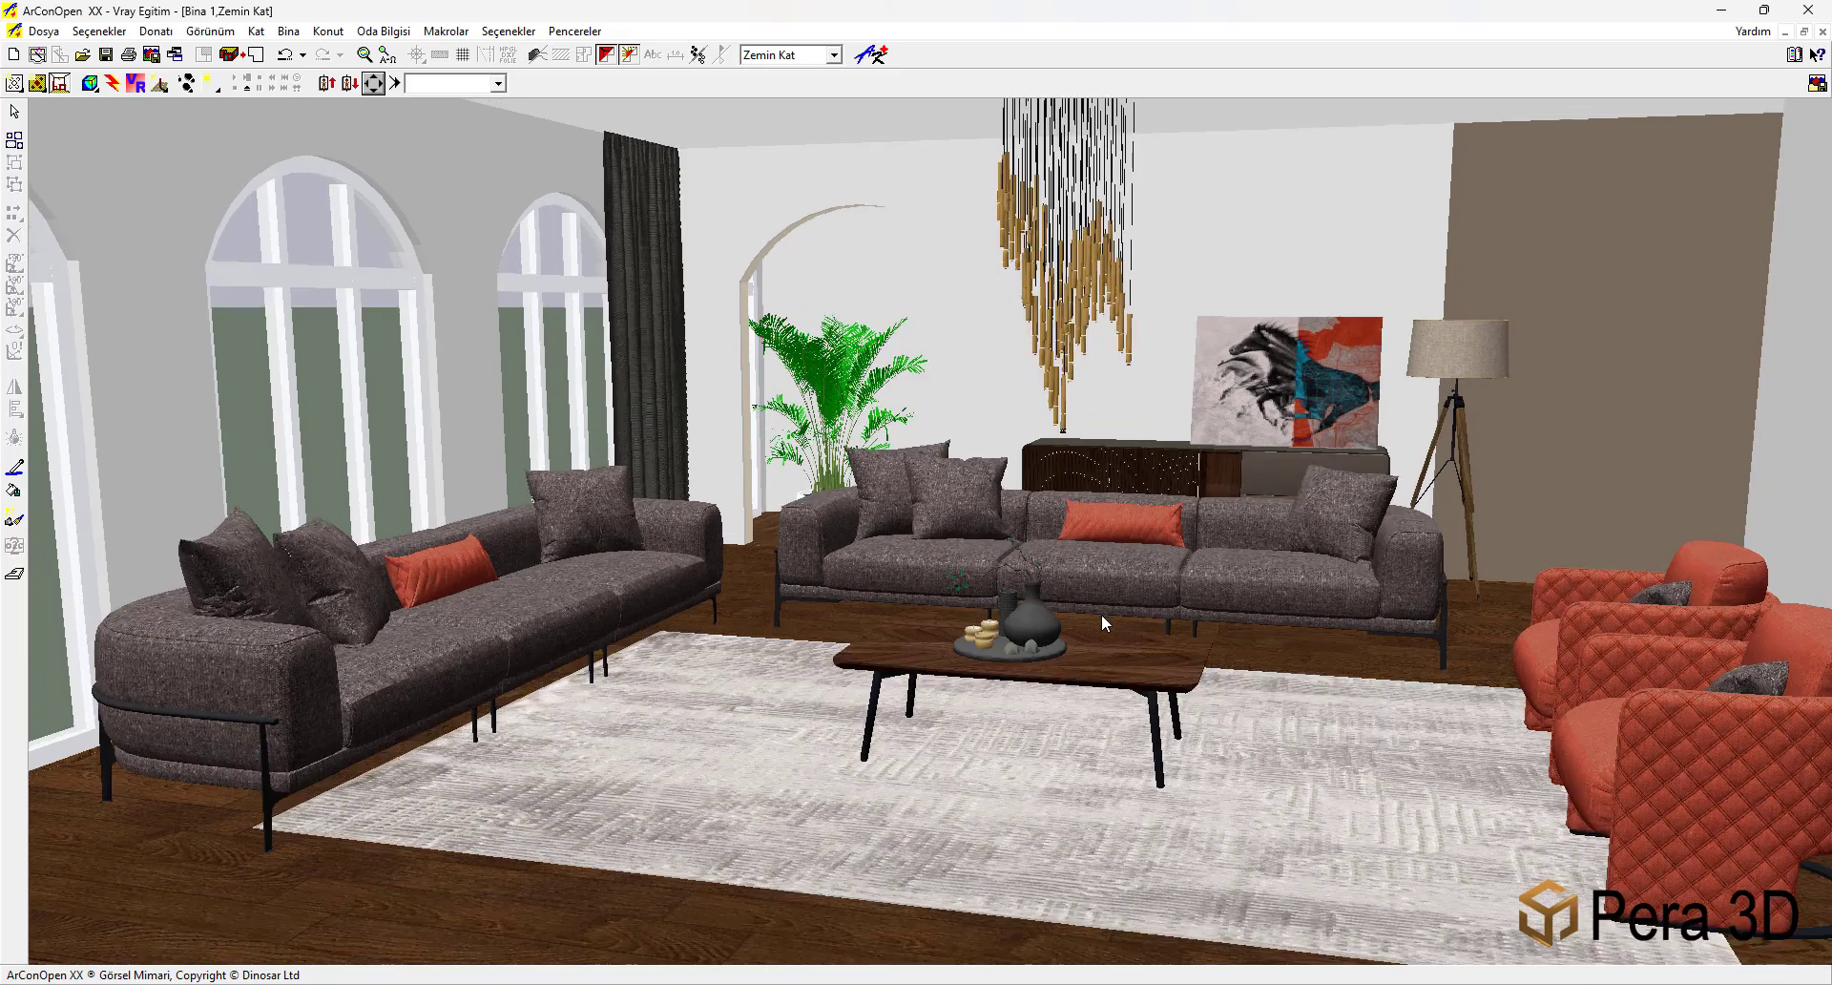
{"action": "left_click_drag", "start_coordinate": [992, 329], "coordinate": [1556, 565]}
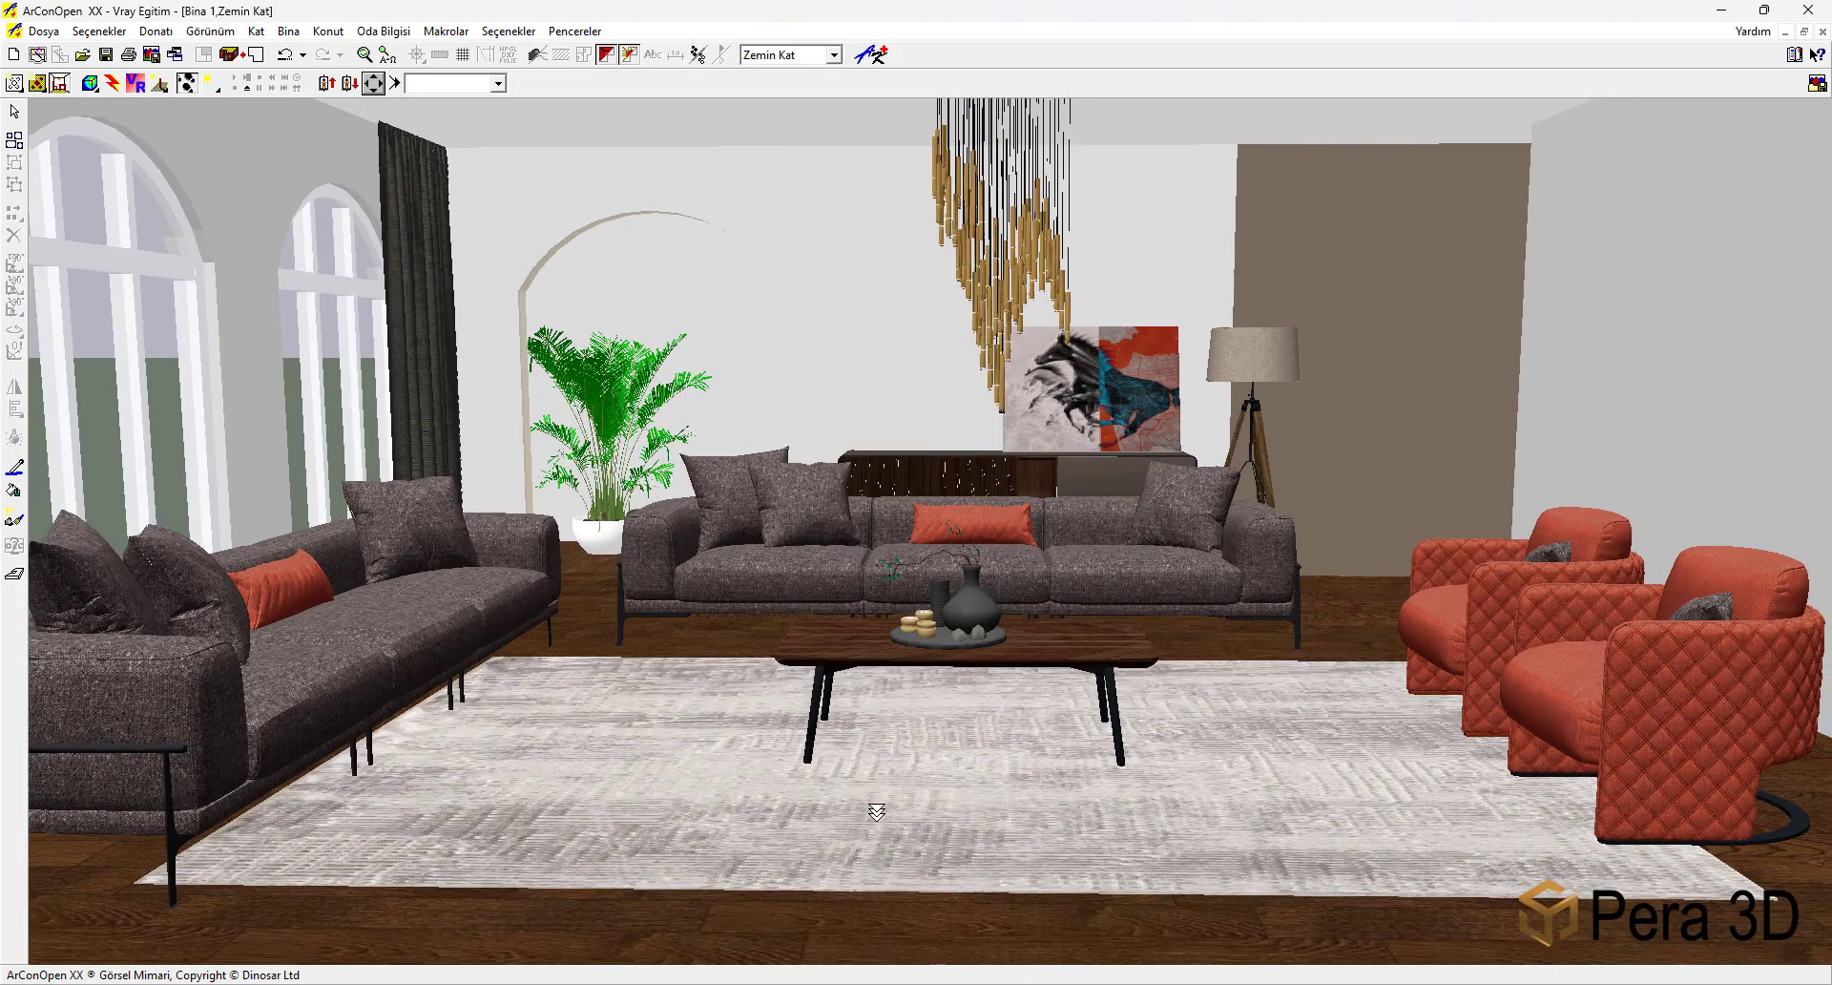
{"action": "left_click_drag", "start_coordinate": [873, 806], "coordinate": [876, 812]}
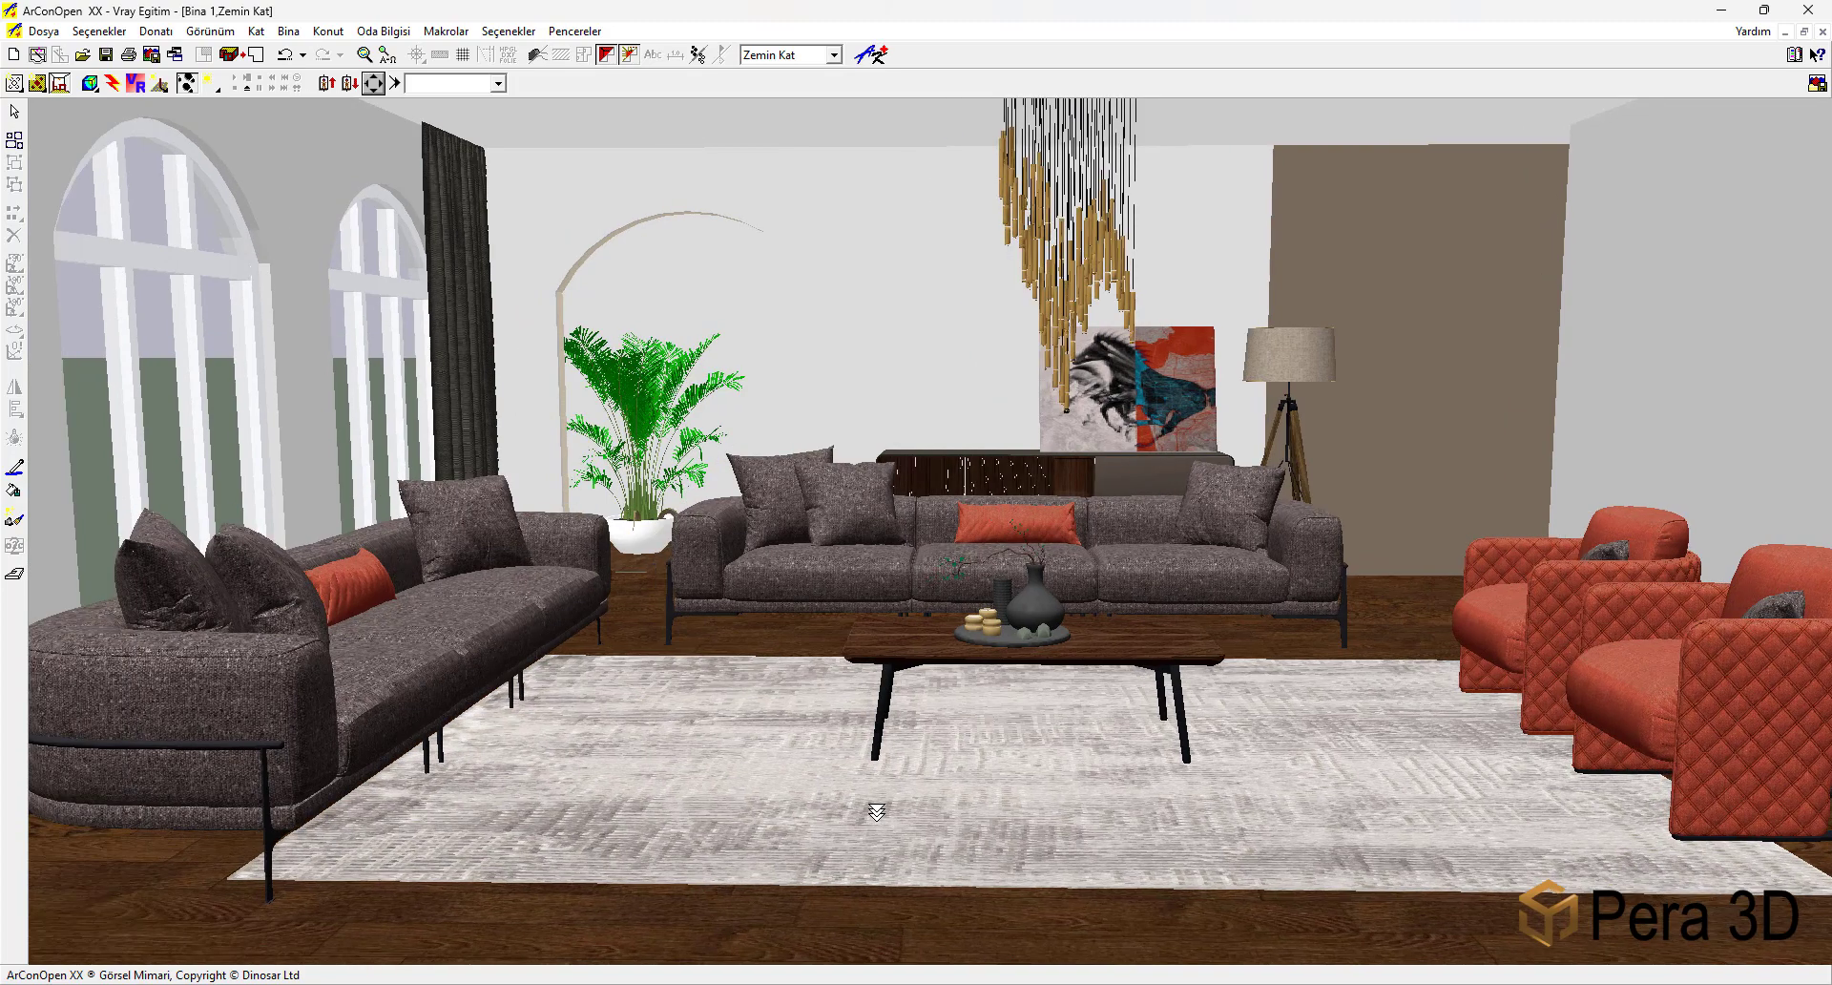
{"action": "left_click_drag", "start_coordinate": [876, 812], "coordinate": [885, 737]}
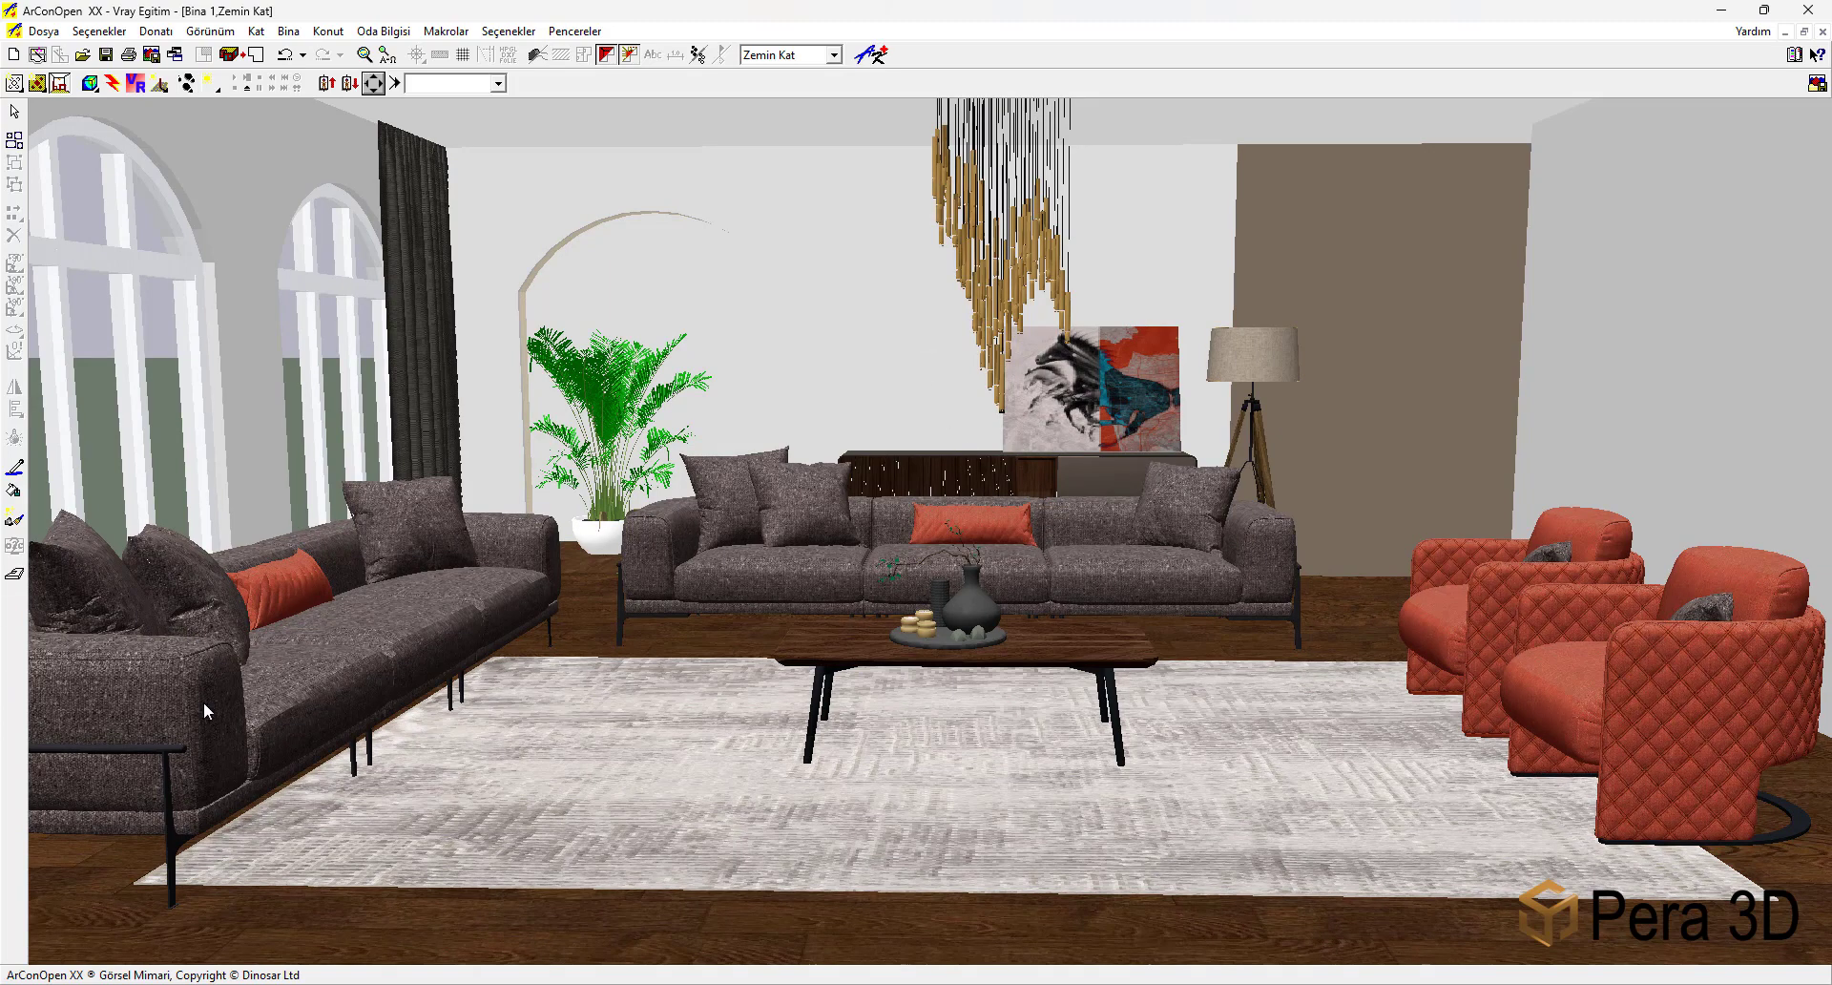
Start the V-Ray export and save the scene as VRay.vry, replacing the existing file.
{"action": "left_click", "coordinate": [210, 83]}
{"action": "left_click", "coordinate": [212, 117]}
{"action": "left_click", "coordinate": [134, 84]}
{"action": "left_click", "coordinate": [729, 415]}
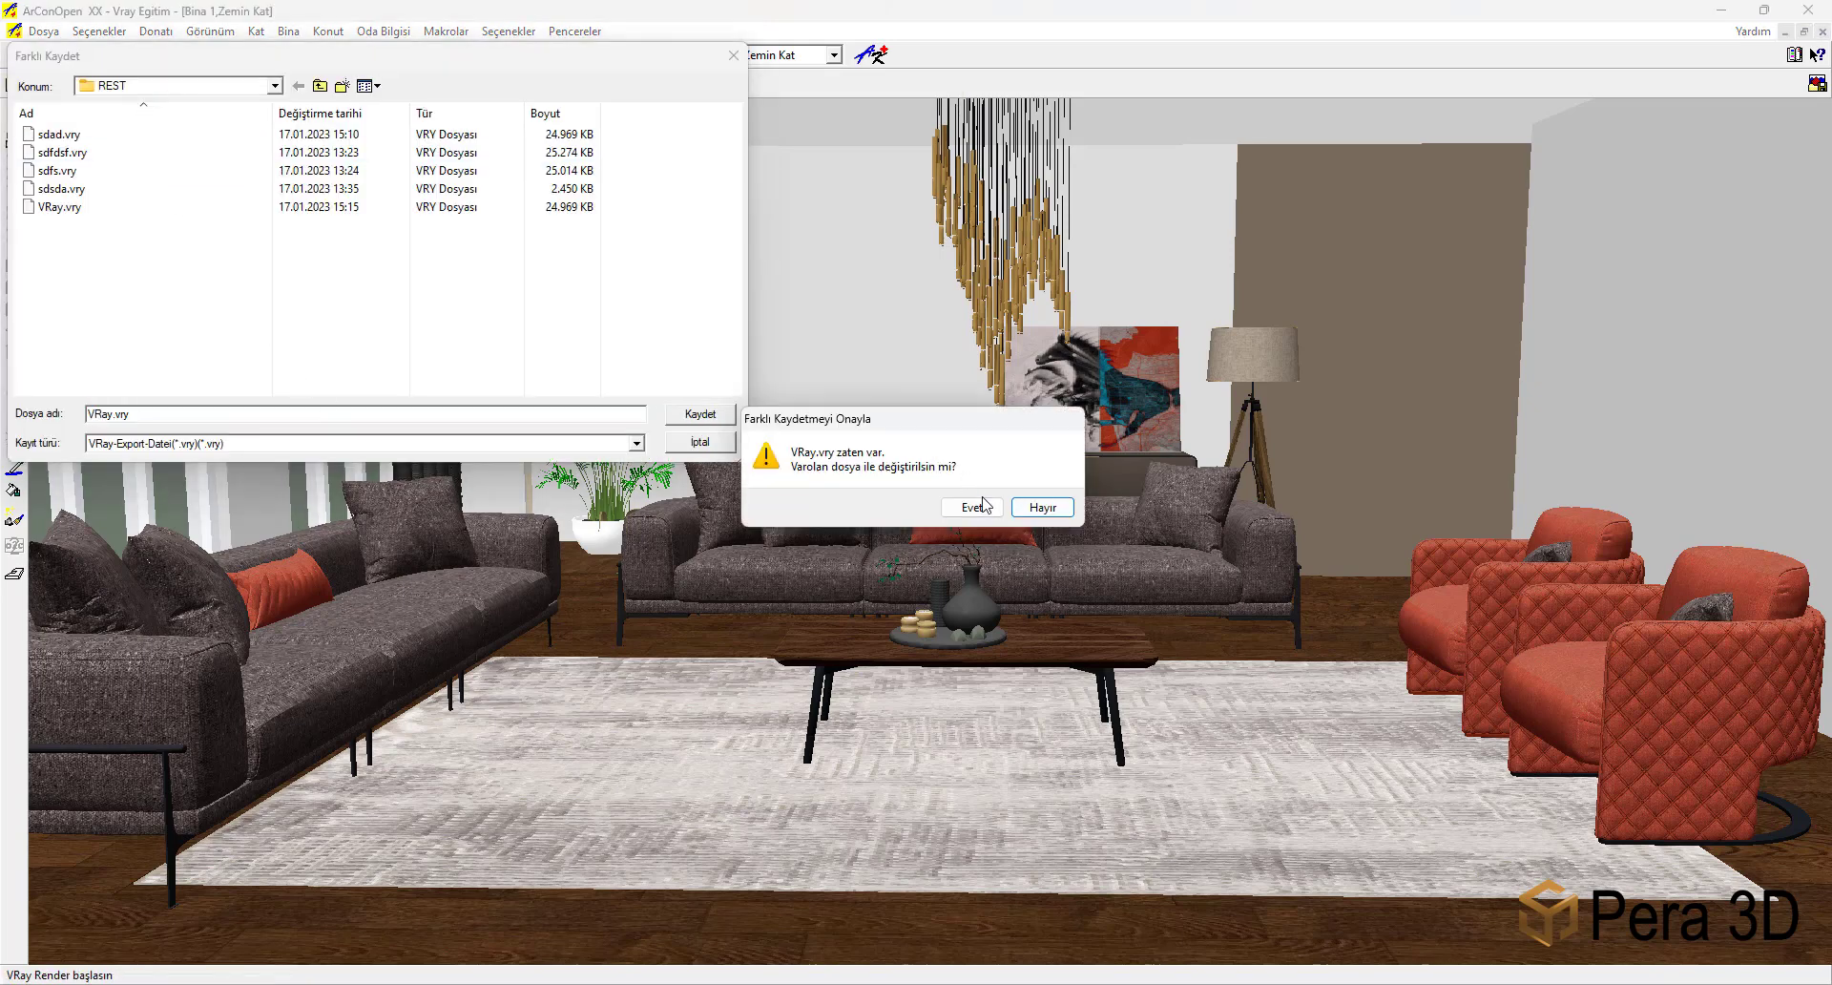
{"action": "left_click", "coordinate": [973, 507]}
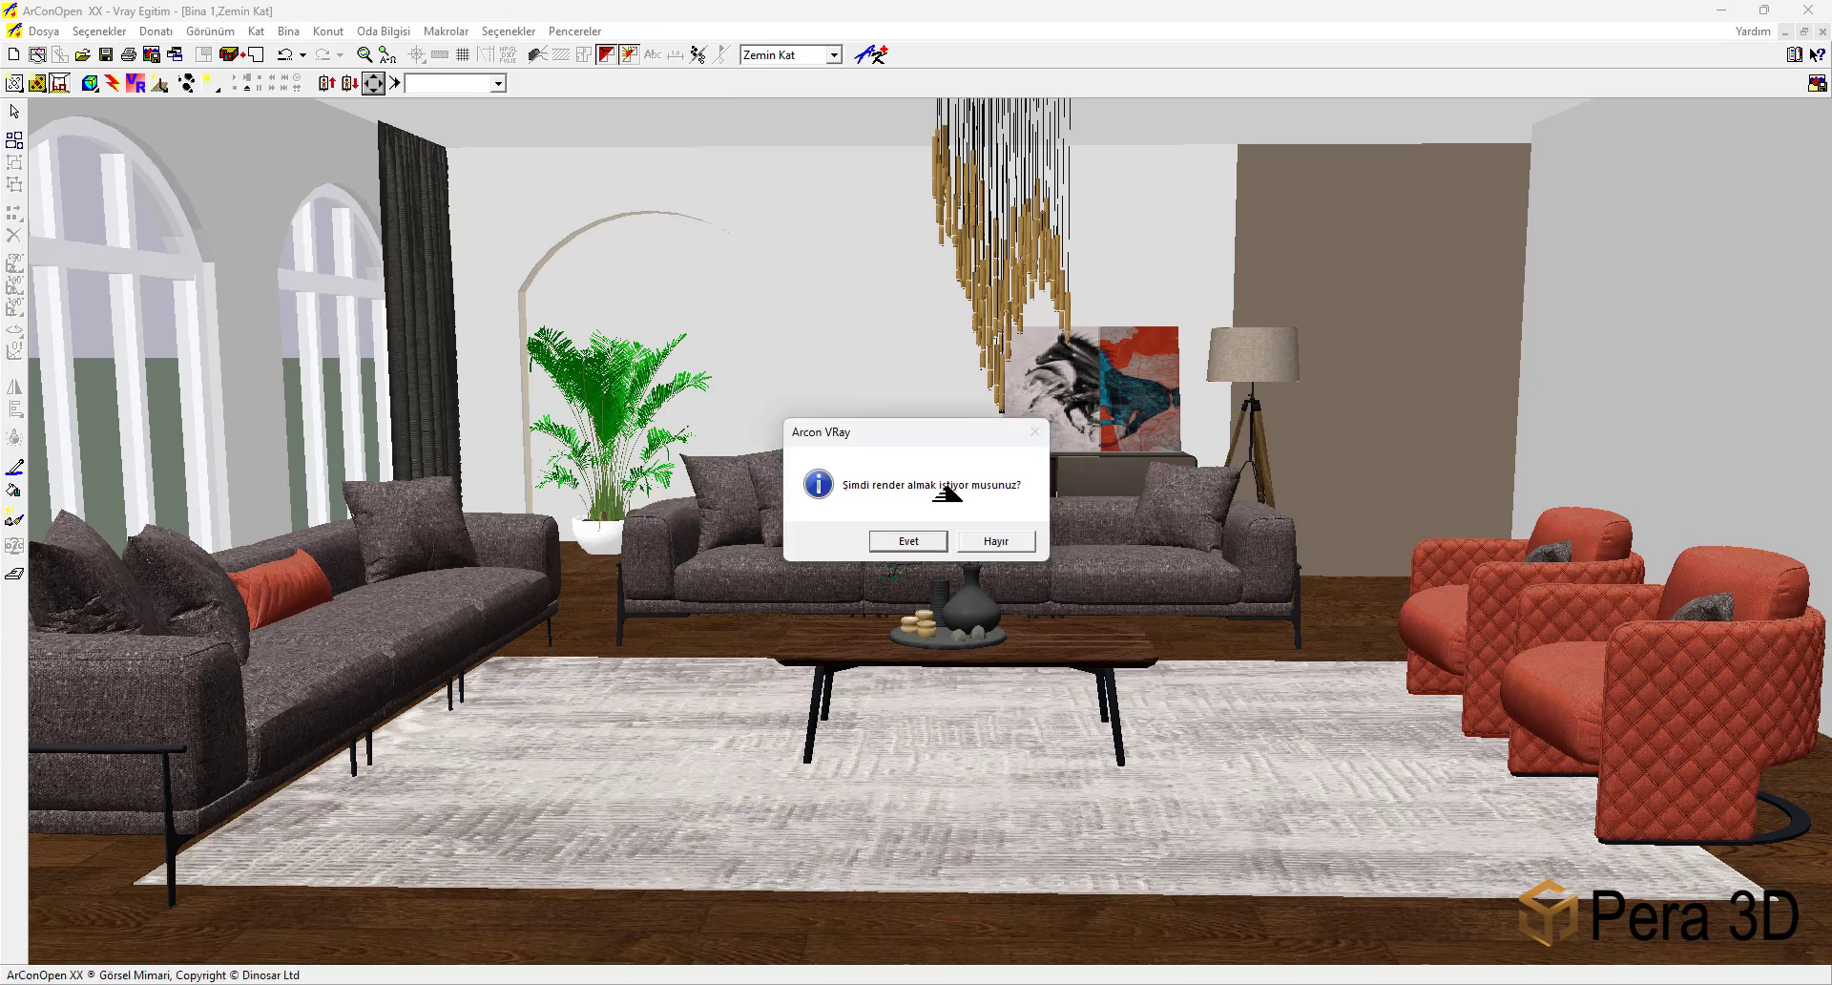
Load the "800x600 orta kalite" preset in the V-Ray render settings and render the view.
{"action": "left_click", "coordinate": [910, 541]}
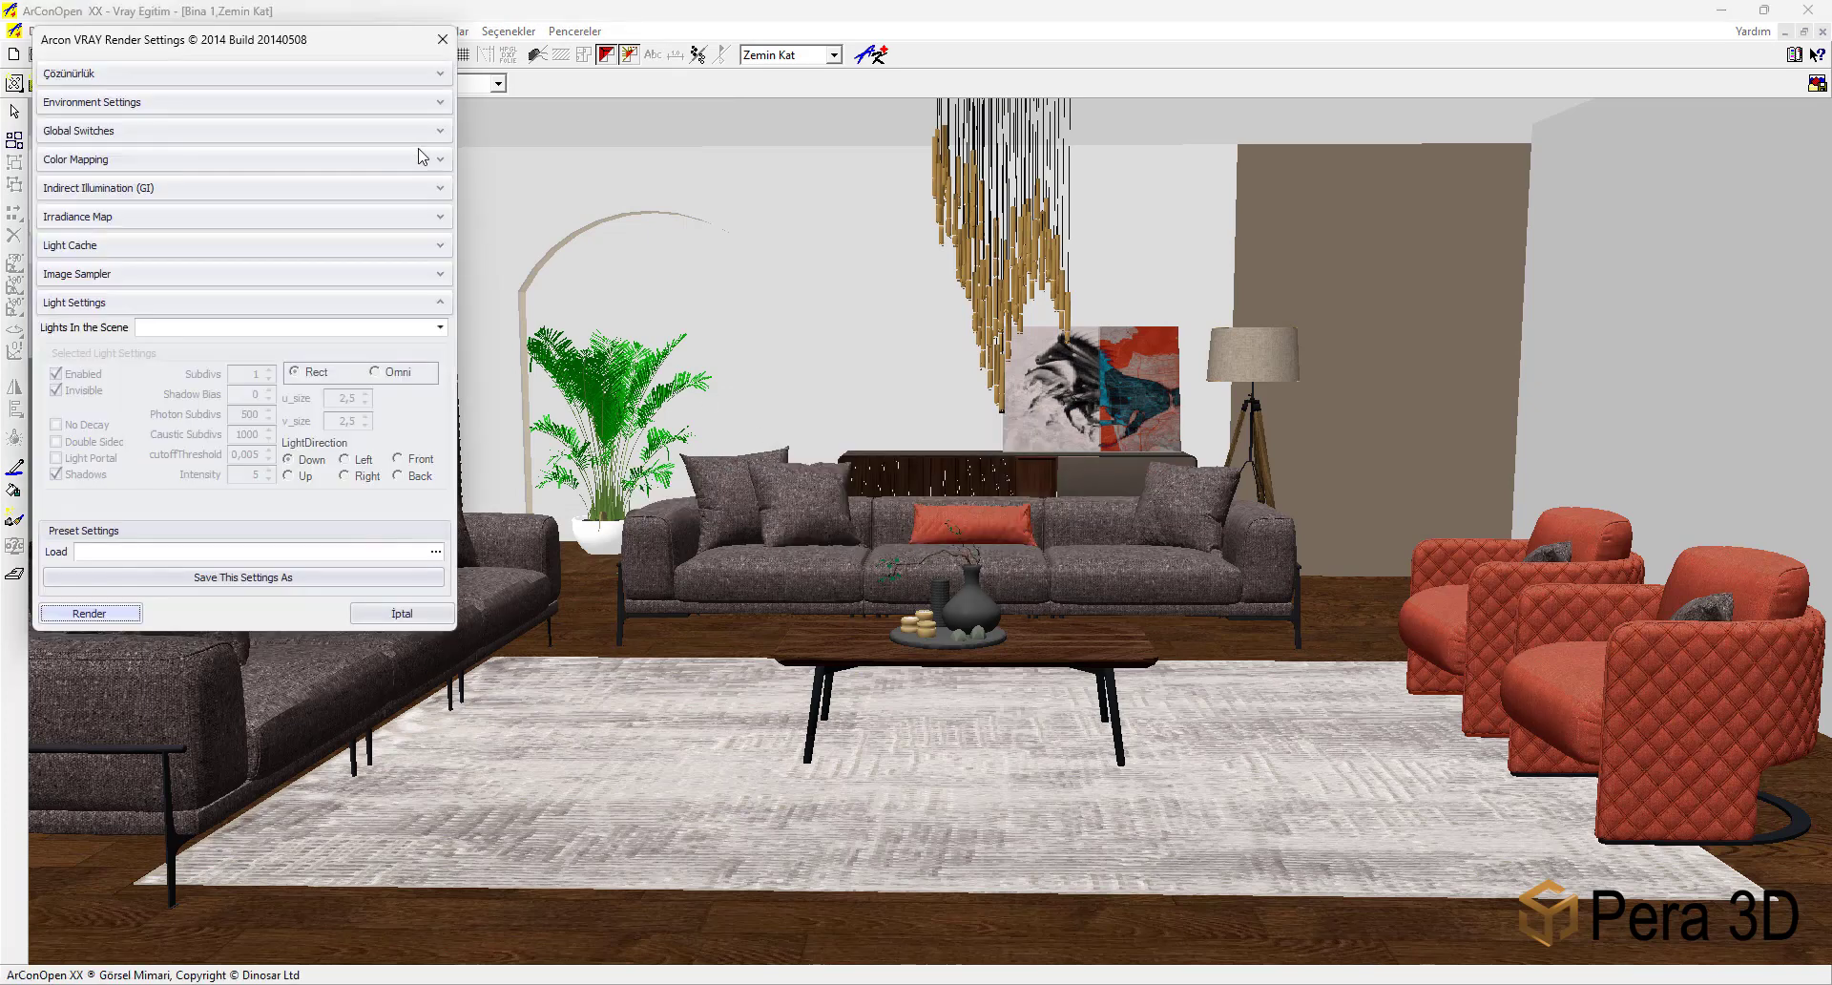
{"action": "left_click", "coordinate": [435, 552]}
{"action": "double_click", "coordinate": [287, 235]}
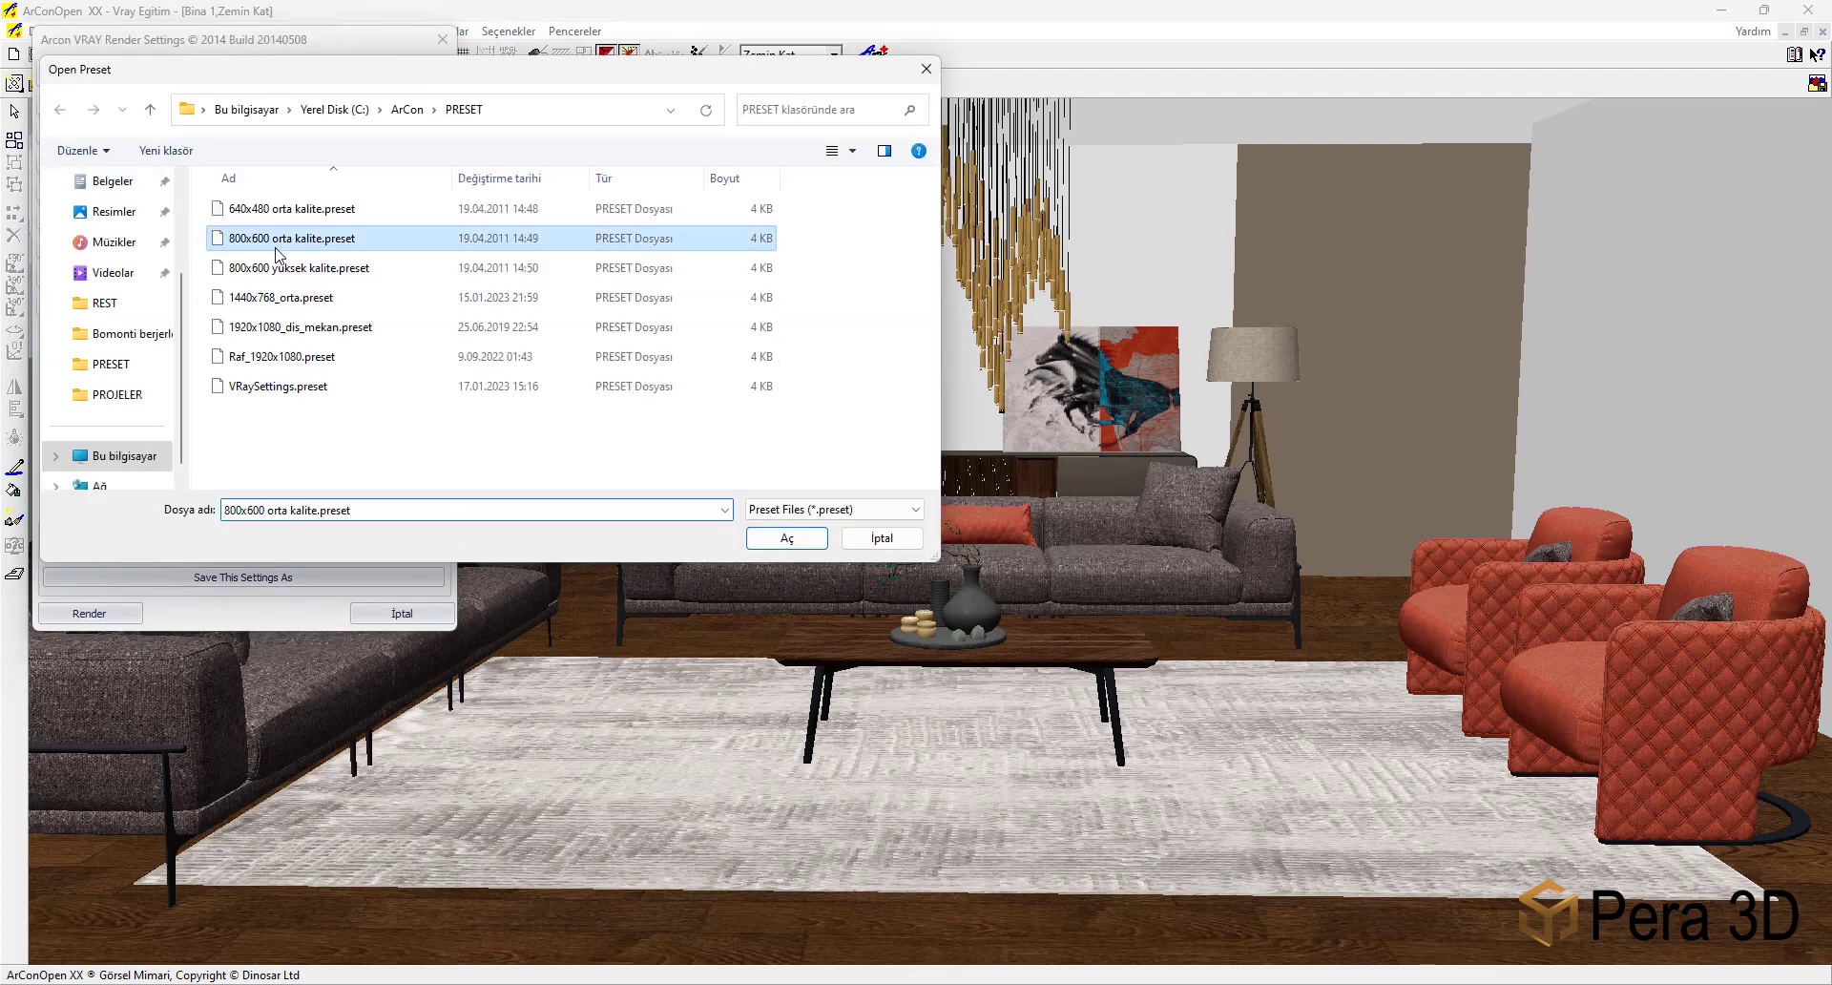
{"action": "left_click", "coordinate": [125, 613]}
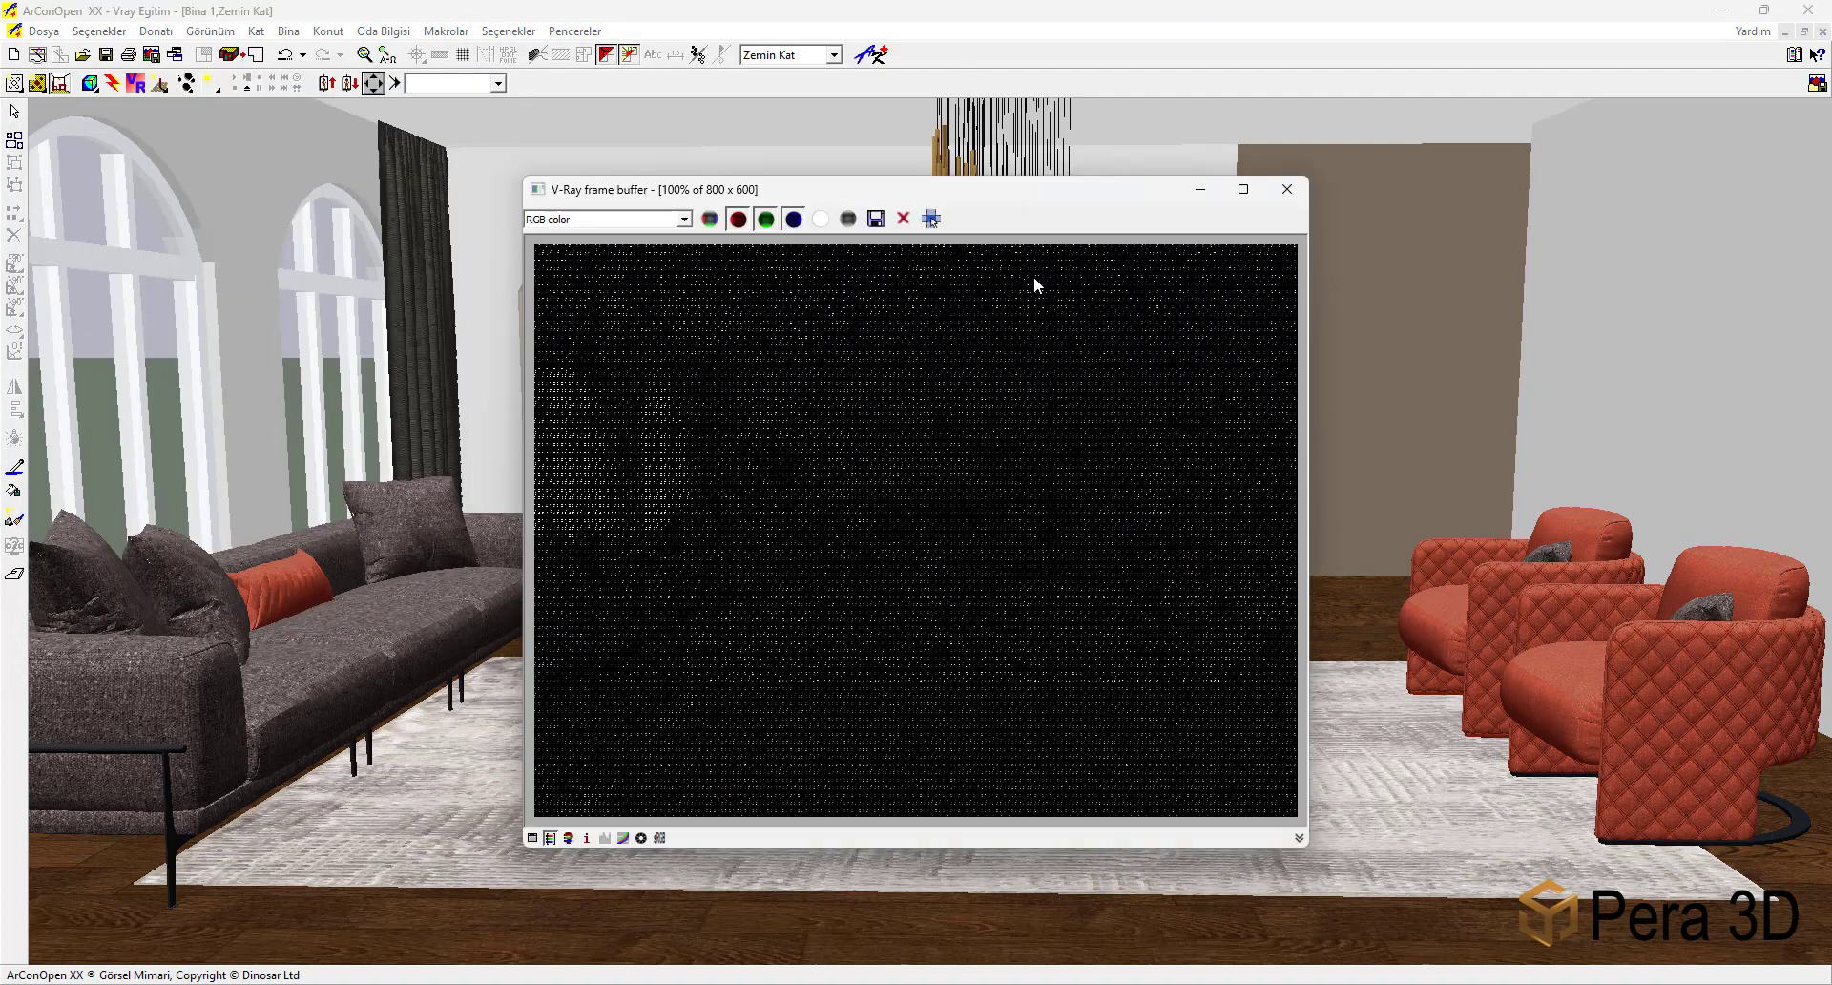
Open the color corrections for the finished render and bend the correction curve into an S-shape with deeper shadows and brighter highlights.
{"action": "left_click_drag", "start_coordinate": [1017, 205], "coordinate": [981, 207]}
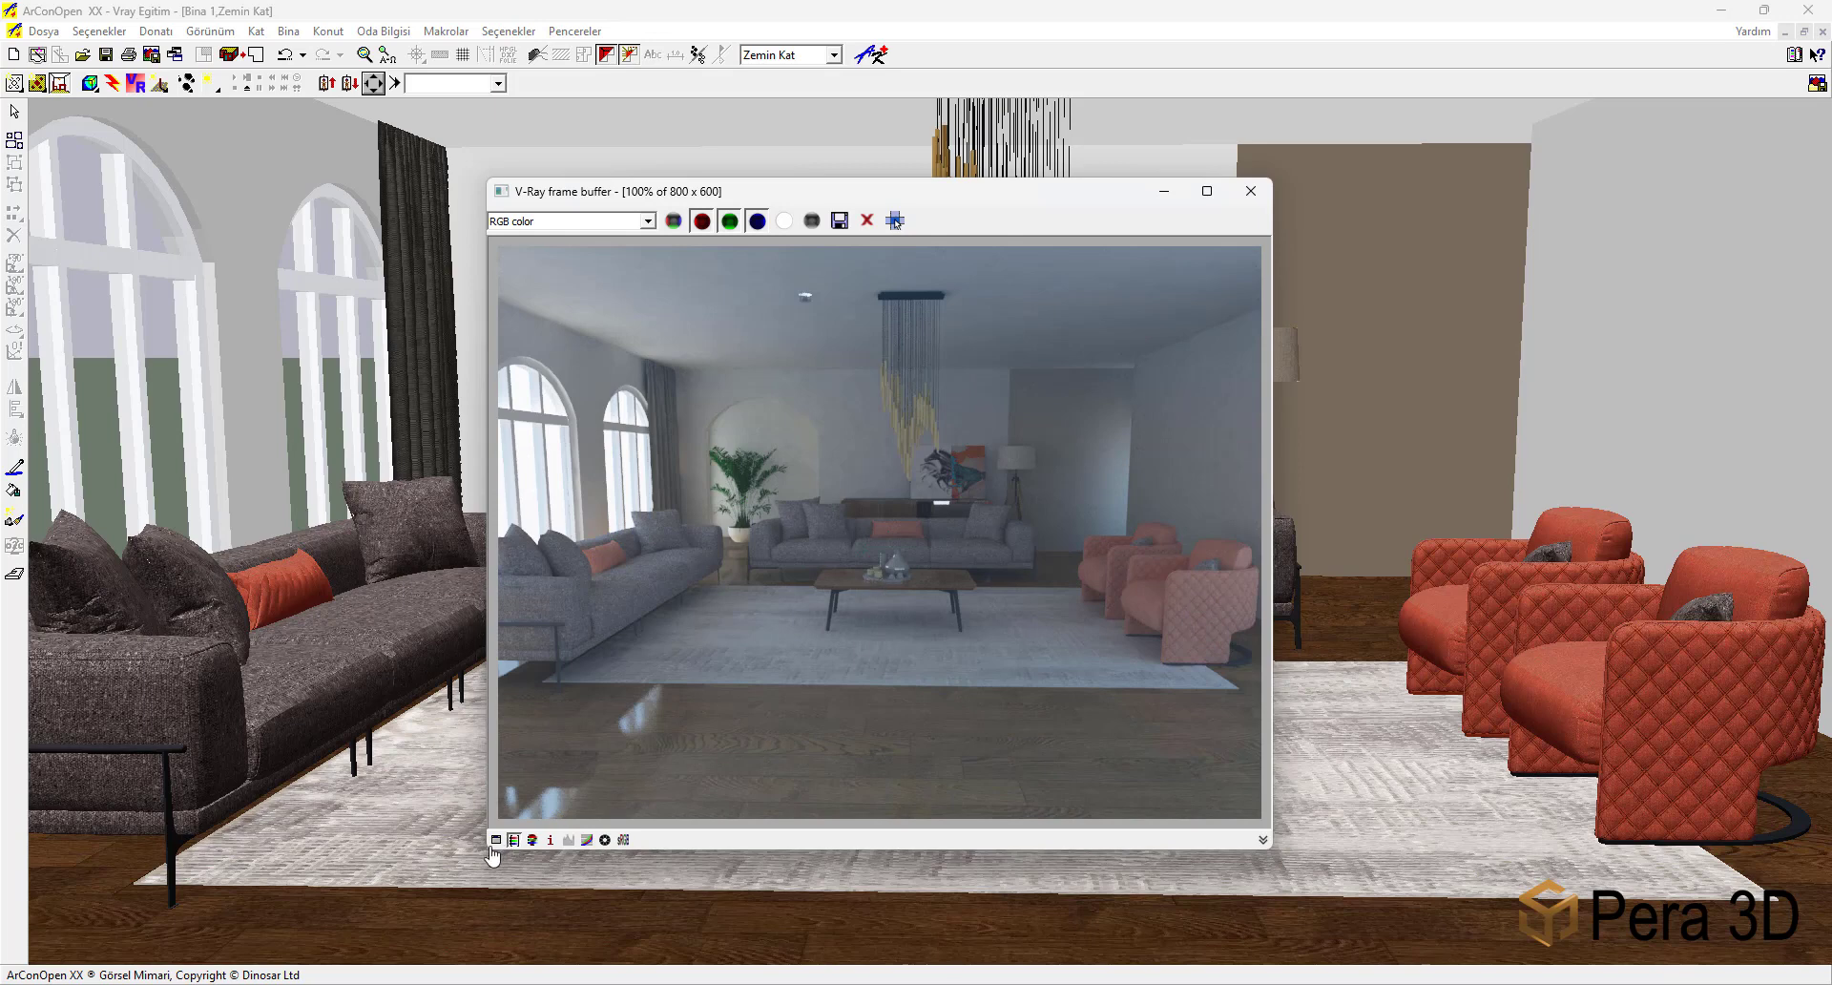
{"action": "left_click", "coordinate": [587, 840]}
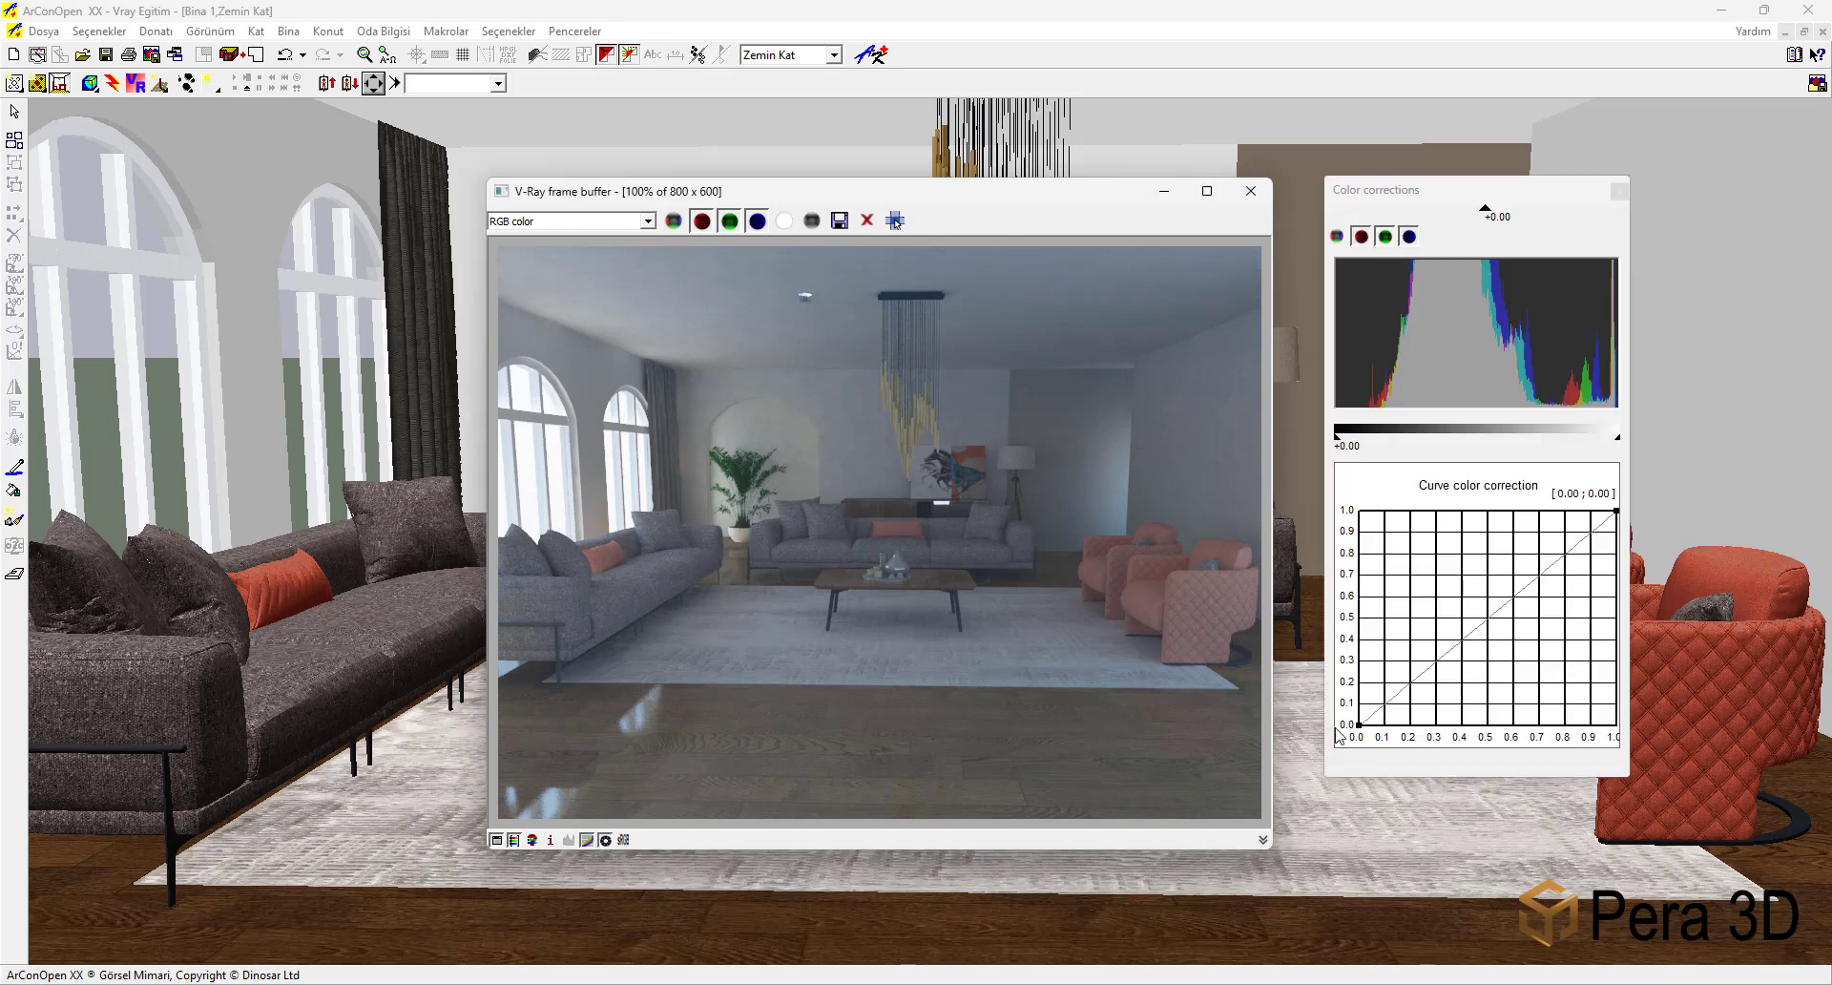
{"action": "left_click_drag", "start_coordinate": [1359, 724], "coordinate": [1441, 702]}
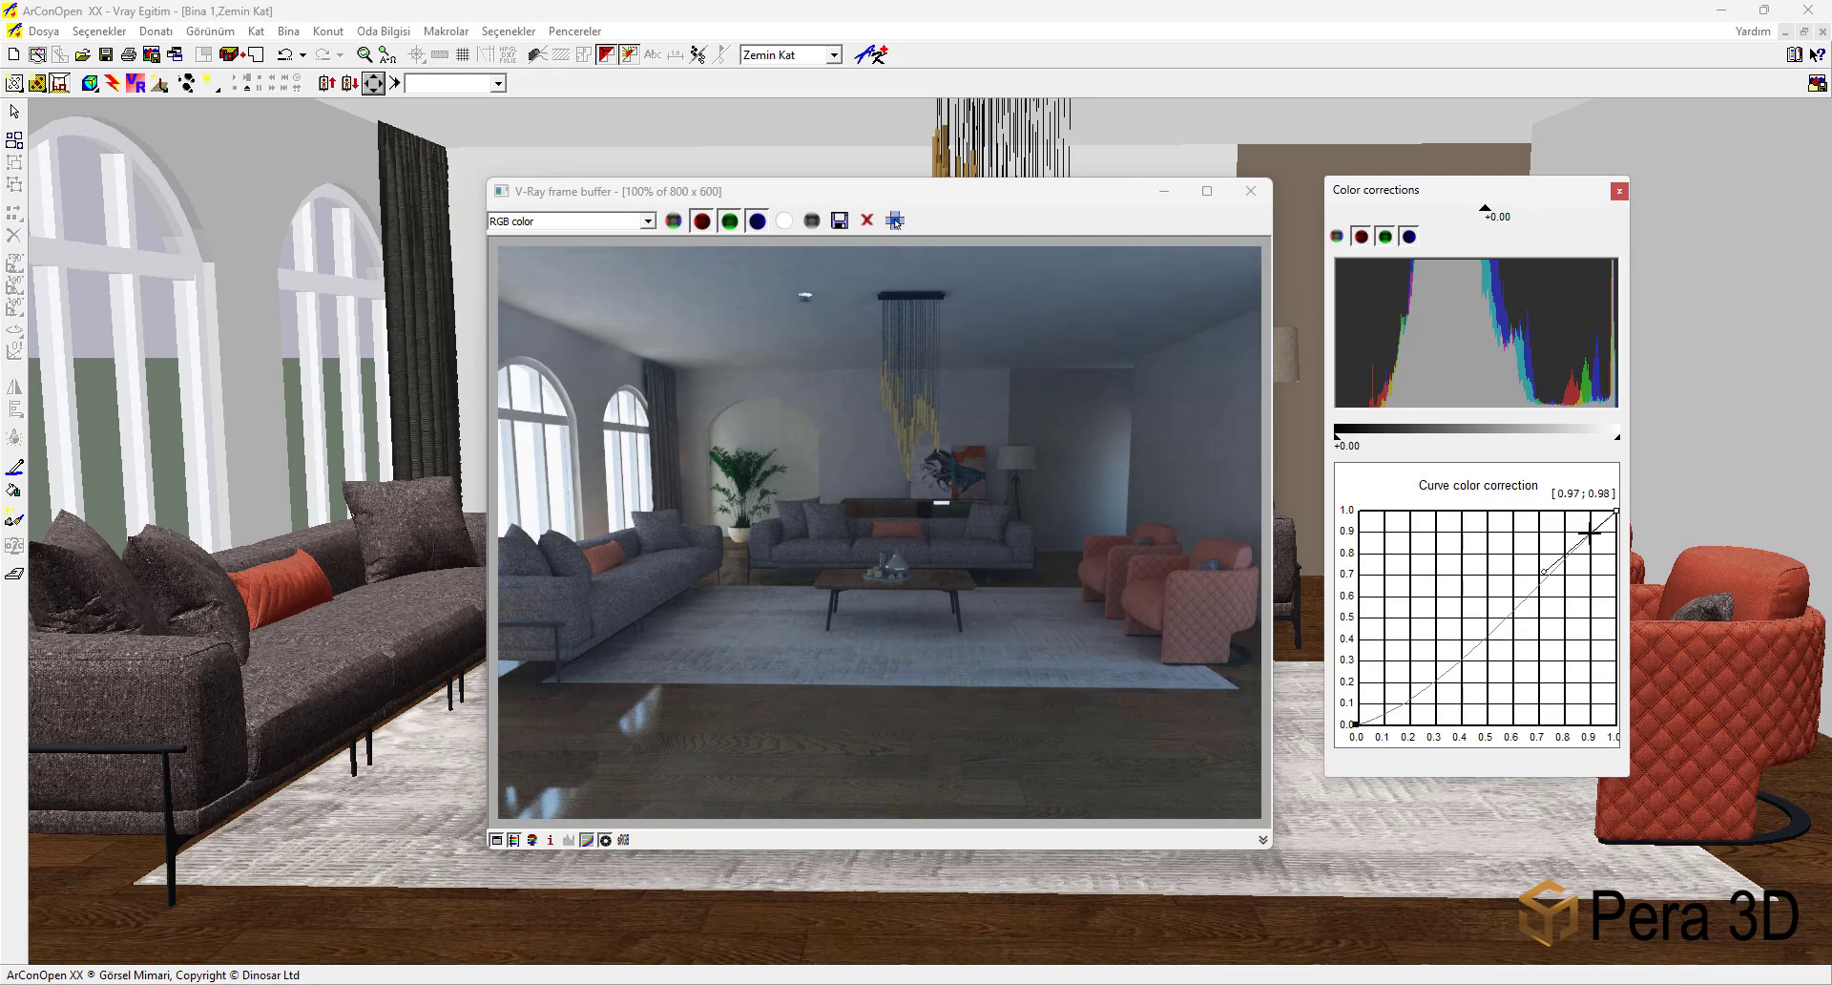
{"action": "left_click_drag", "start_coordinate": [1551, 573], "coordinate": [1507, 531]}
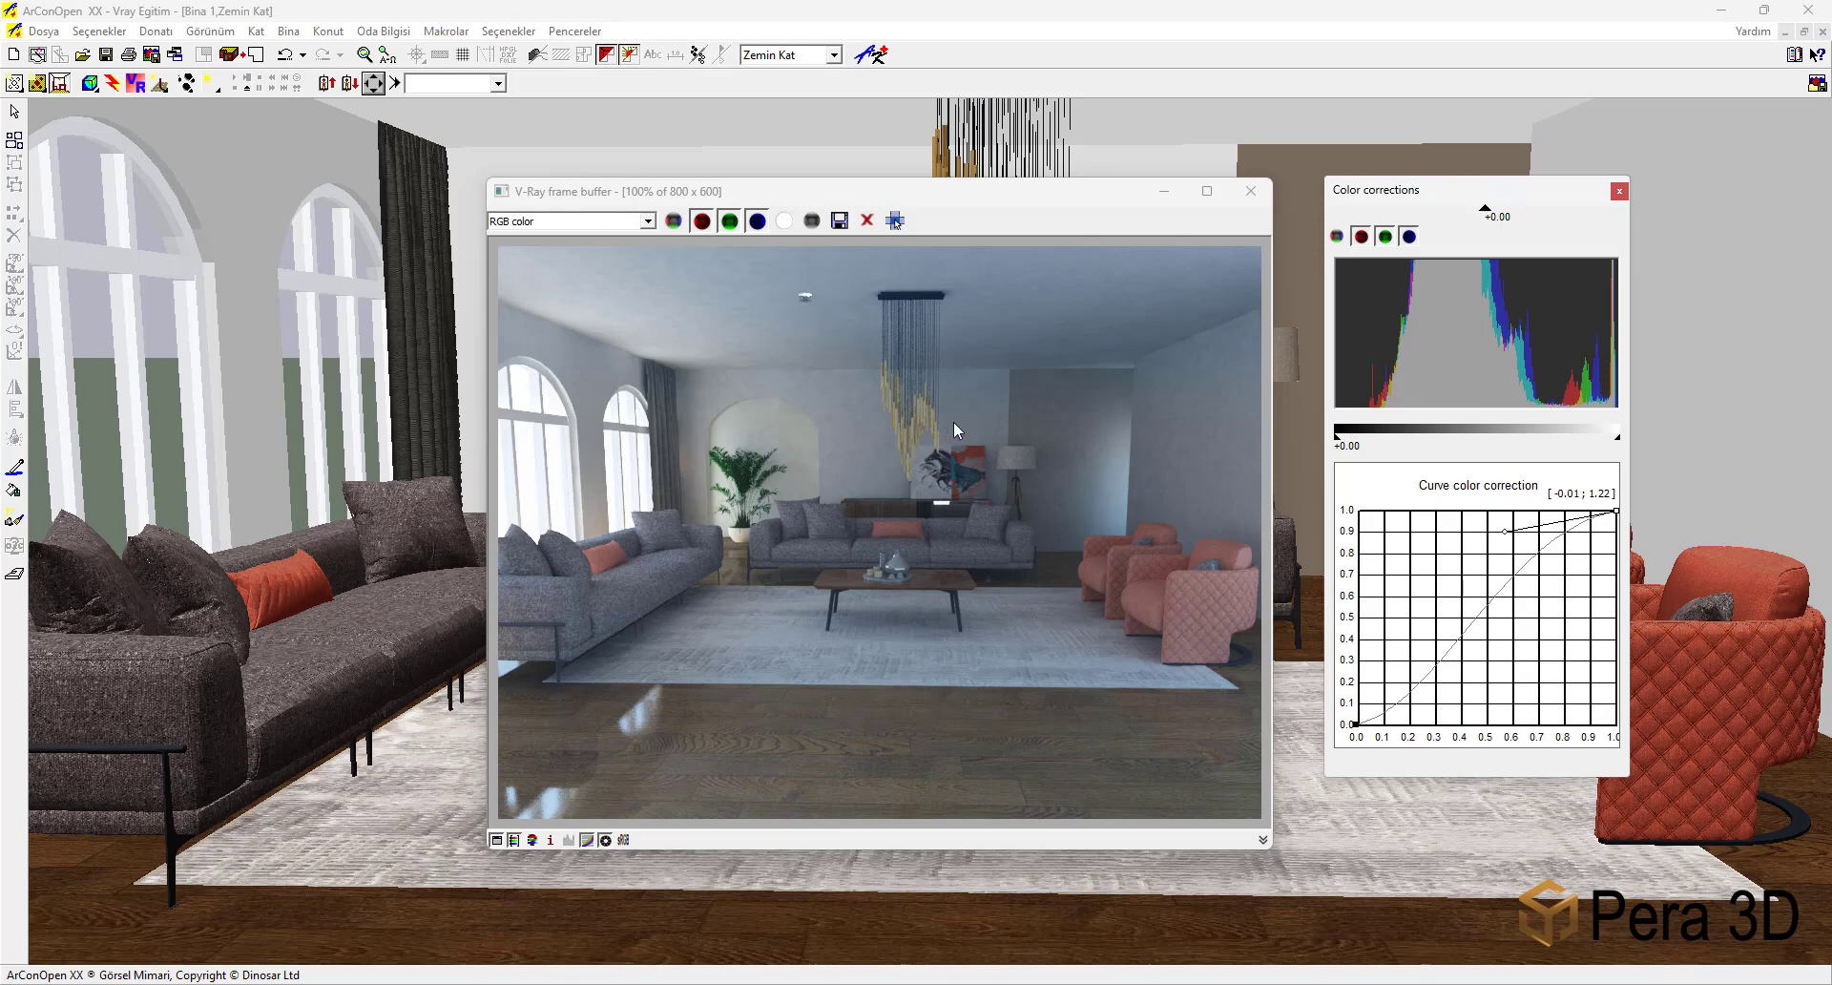
Apply the V-Ray core and render-time stamp to the image, hide the stamp settings and close the frame buffer.
{"action": "left_click", "coordinate": [1262, 840]}
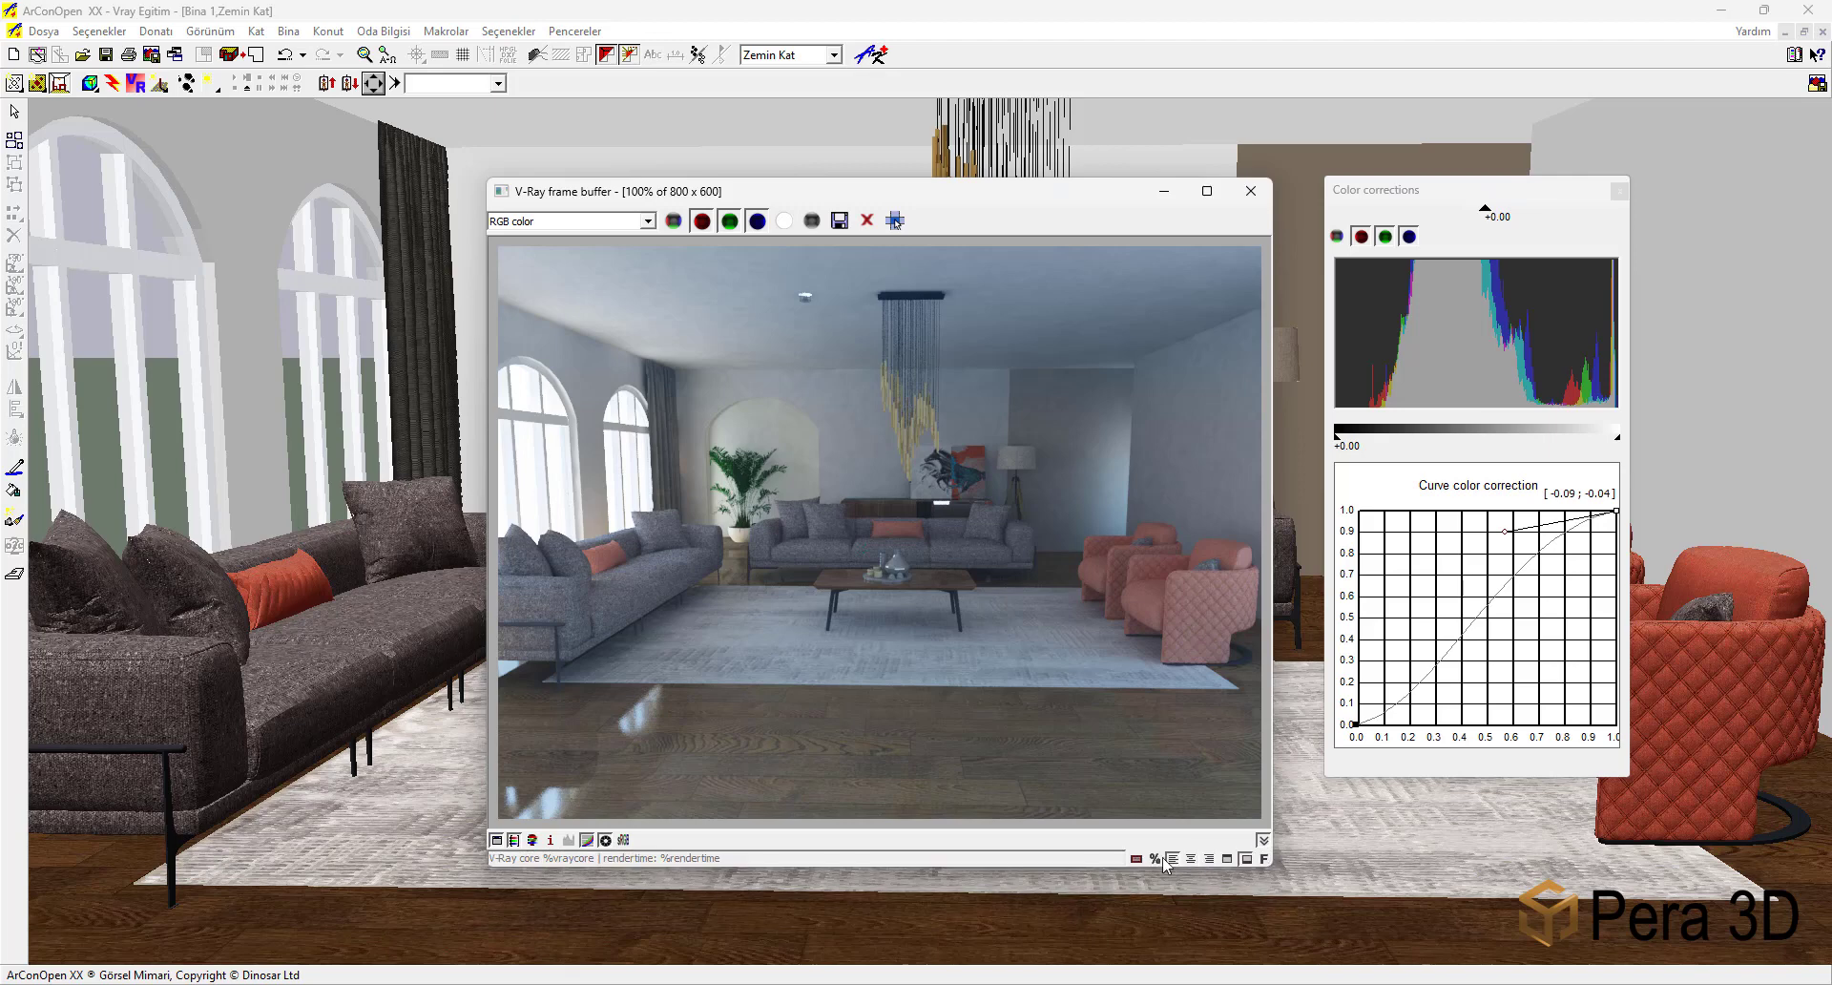
{"action": "left_click", "coordinate": [1136, 858]}
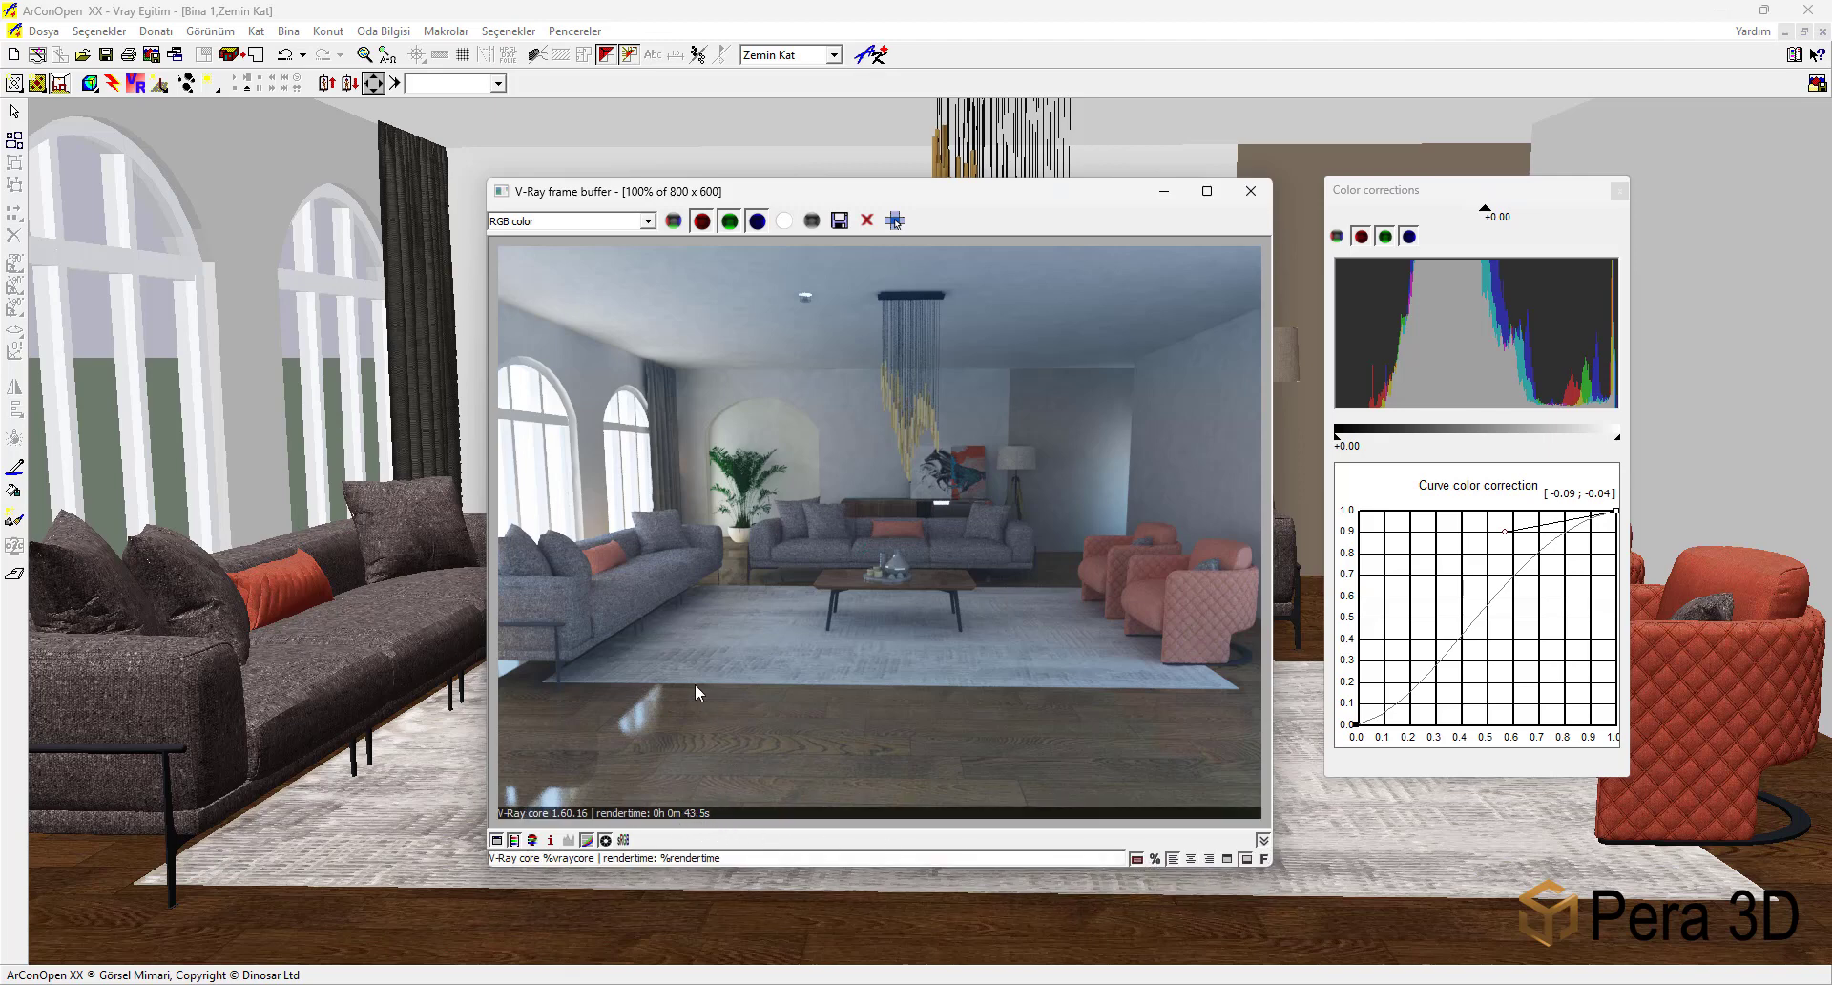
{"action": "left_click", "coordinate": [1262, 841]}
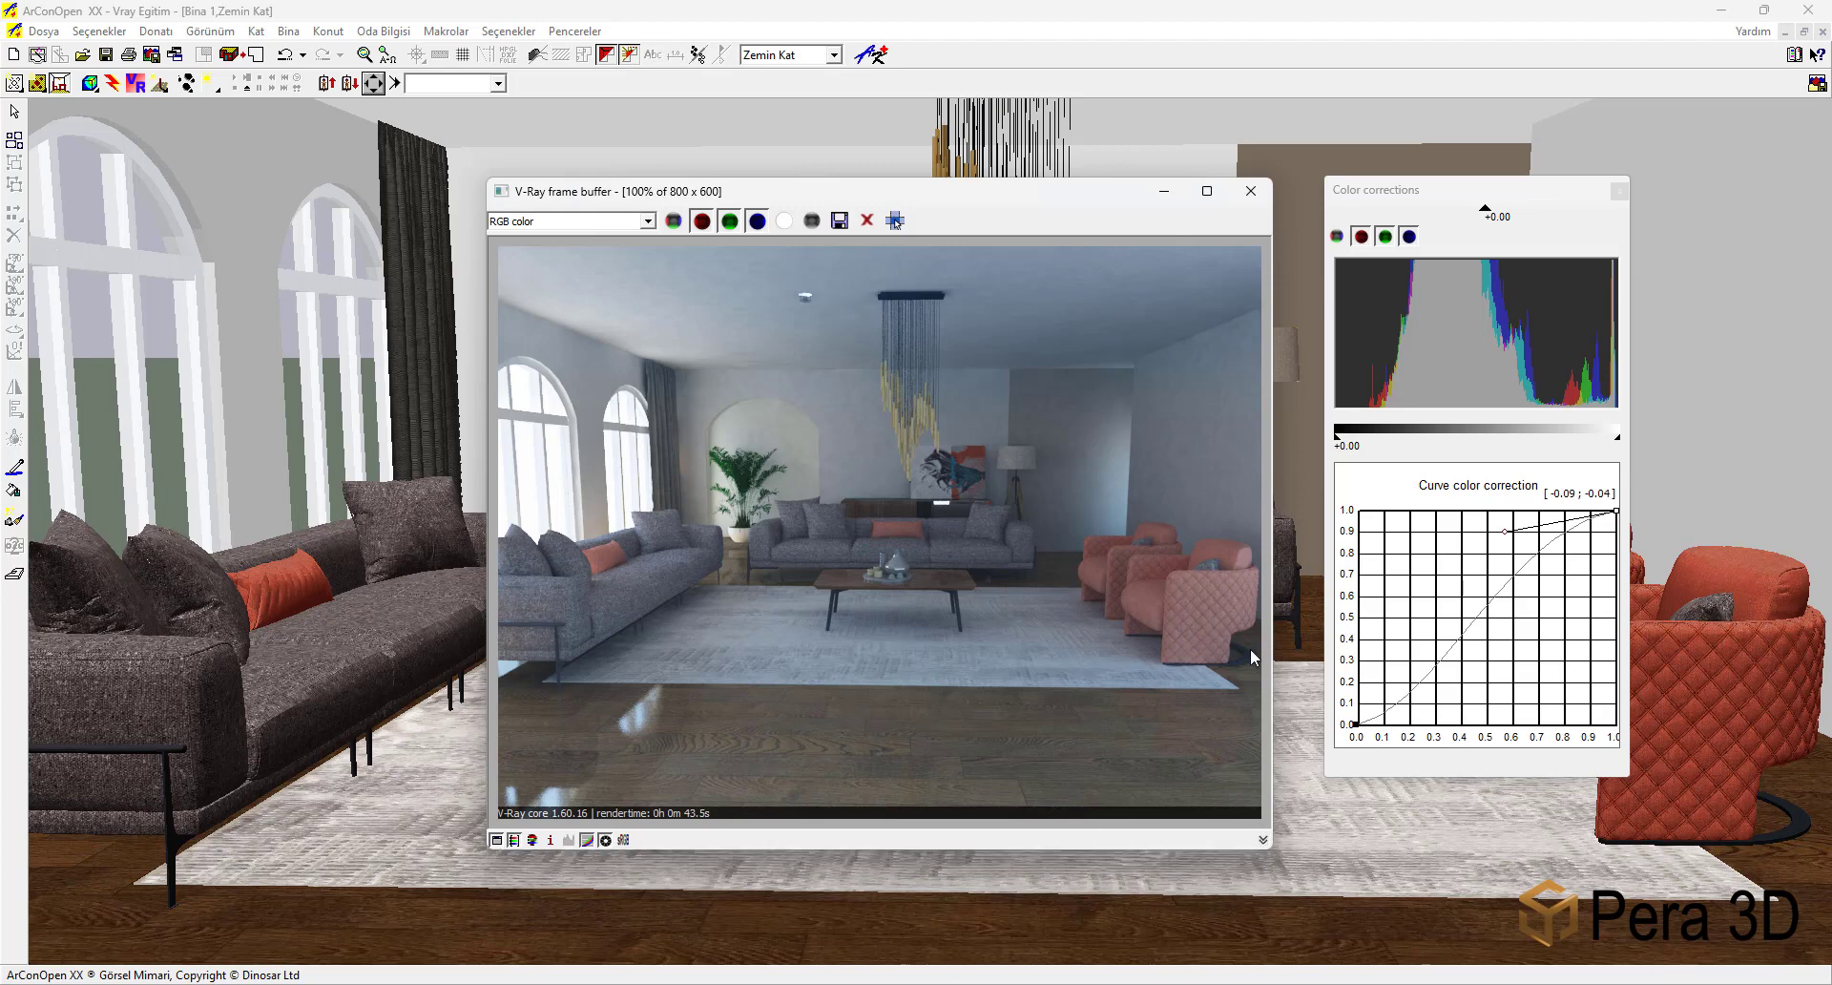
{"action": "left_click", "coordinate": [1251, 192]}
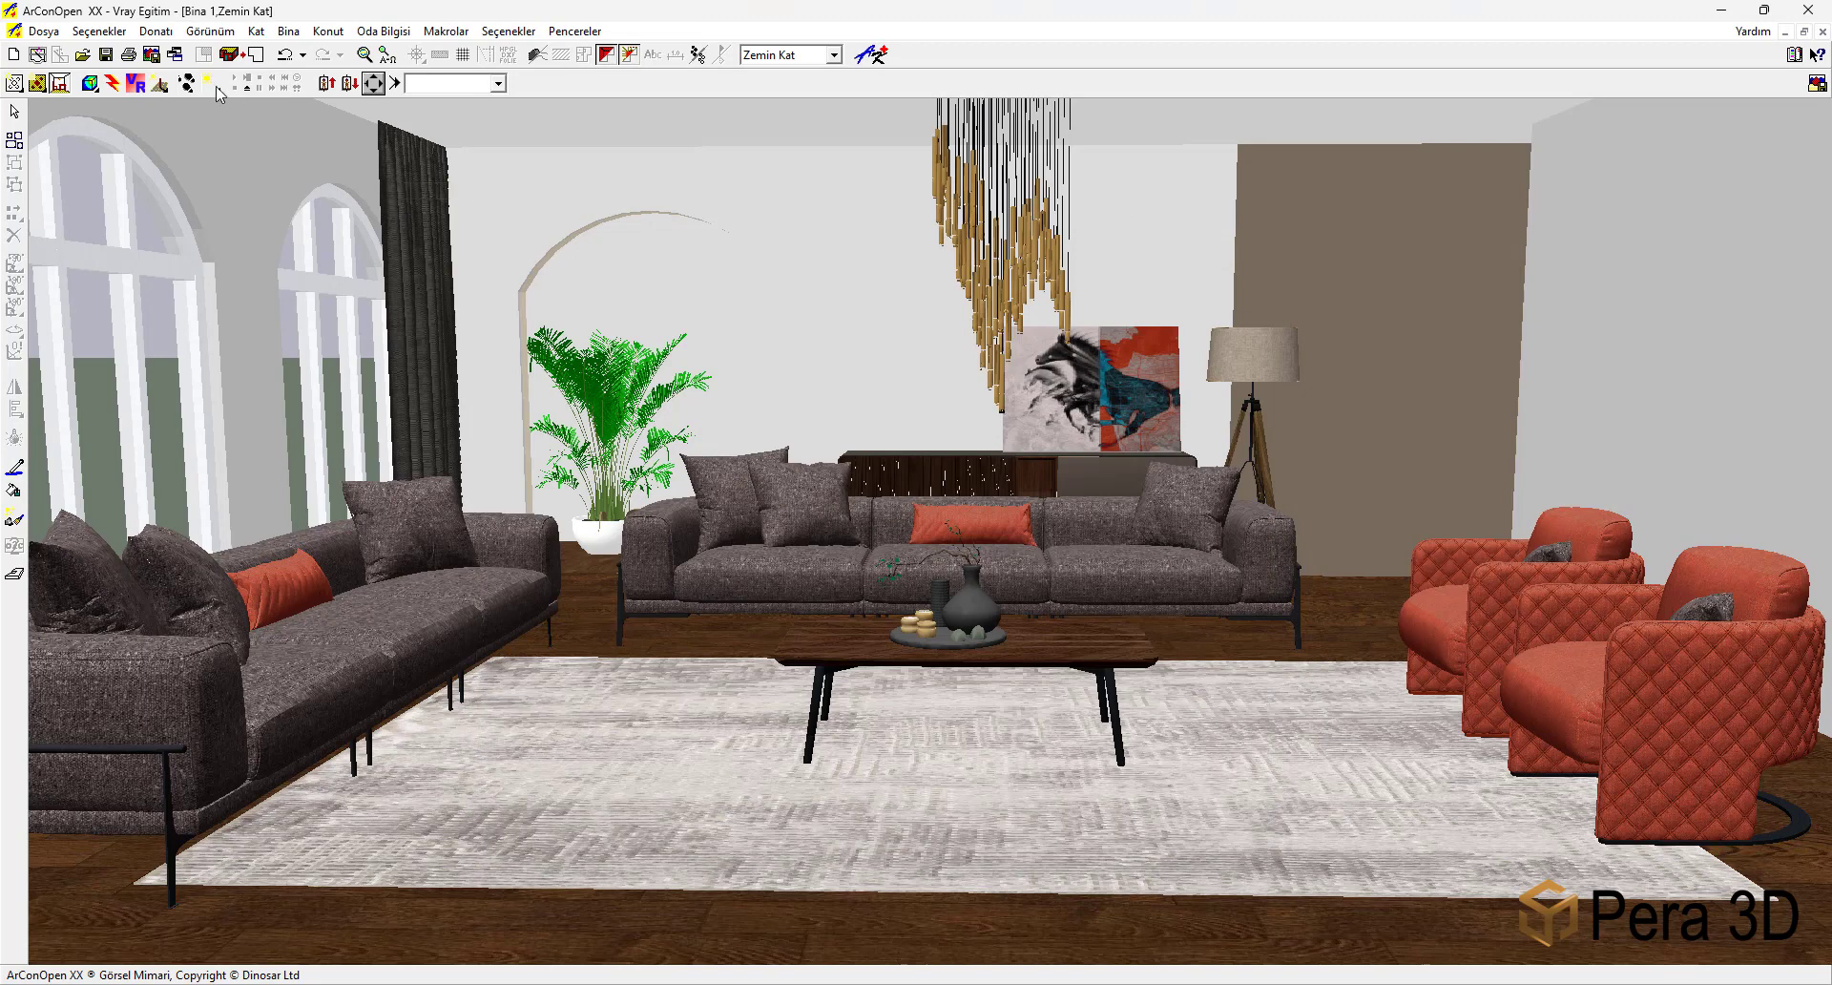
Restart the V-Ray export of the scene, overwriting the existing VRay.vry file.
{"action": "left_click", "coordinate": [136, 83]}
{"action": "left_click", "coordinate": [691, 416]}
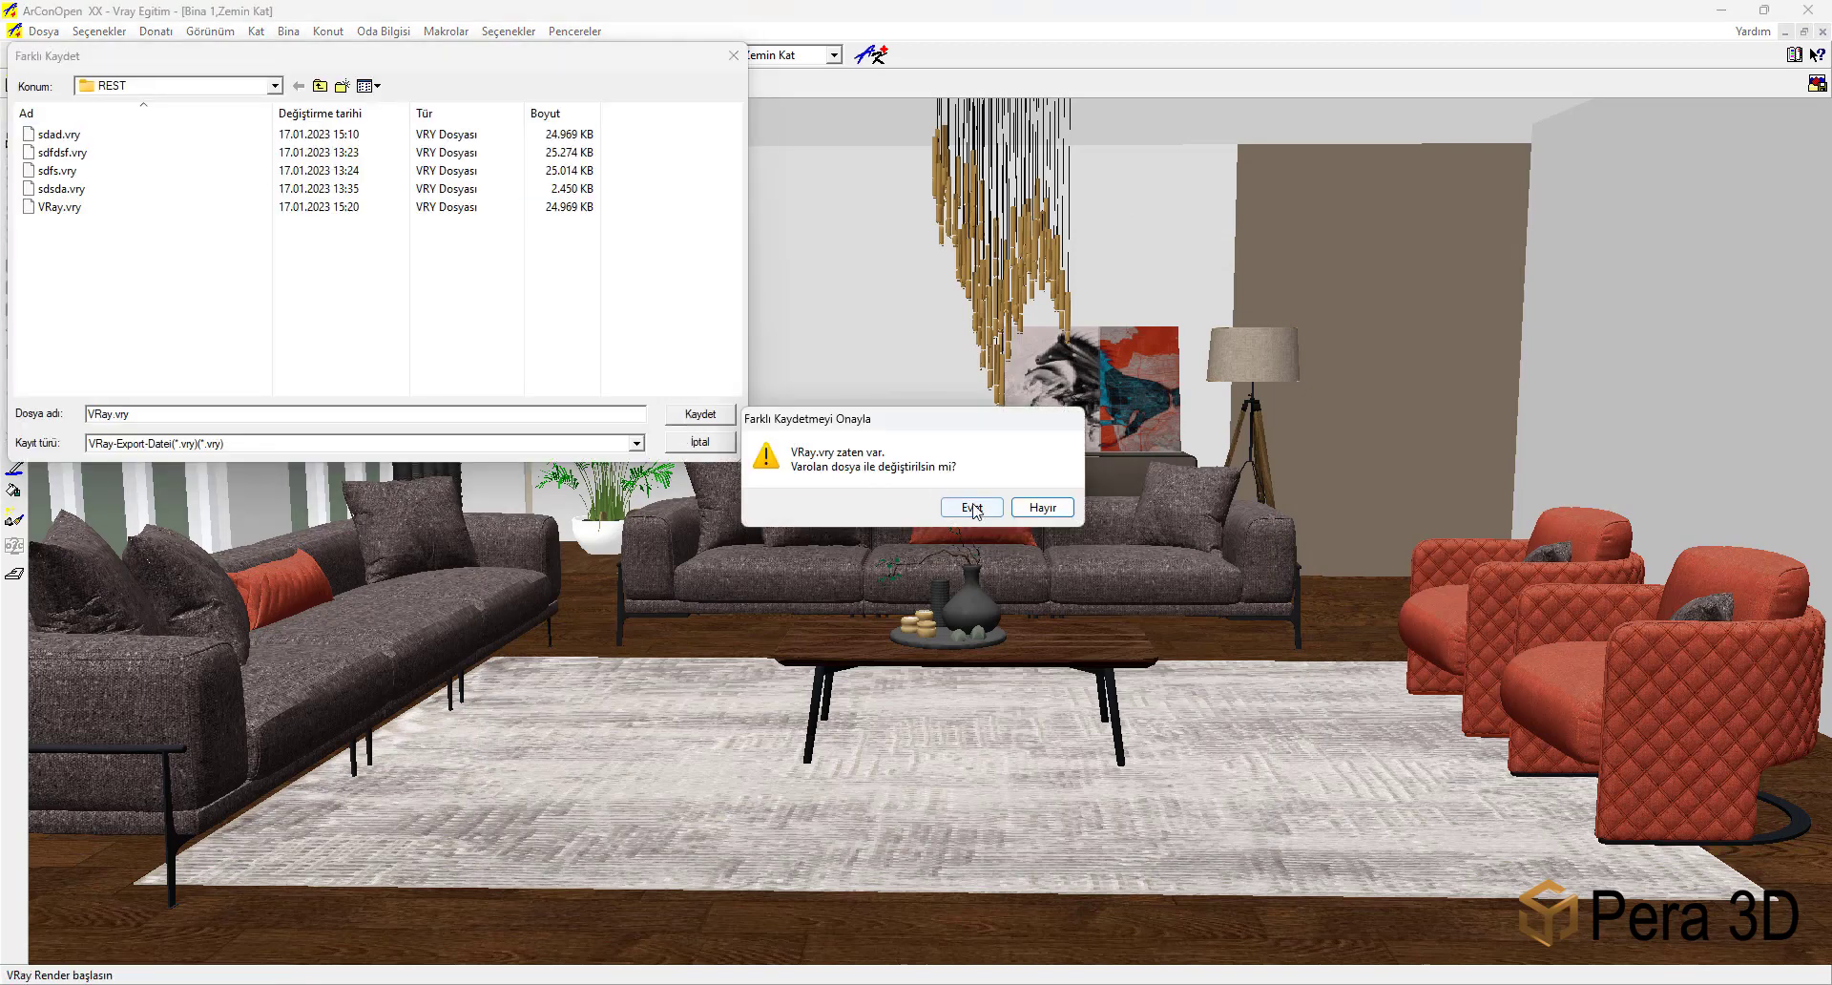
{"action": "left_click", "coordinate": [972, 509]}
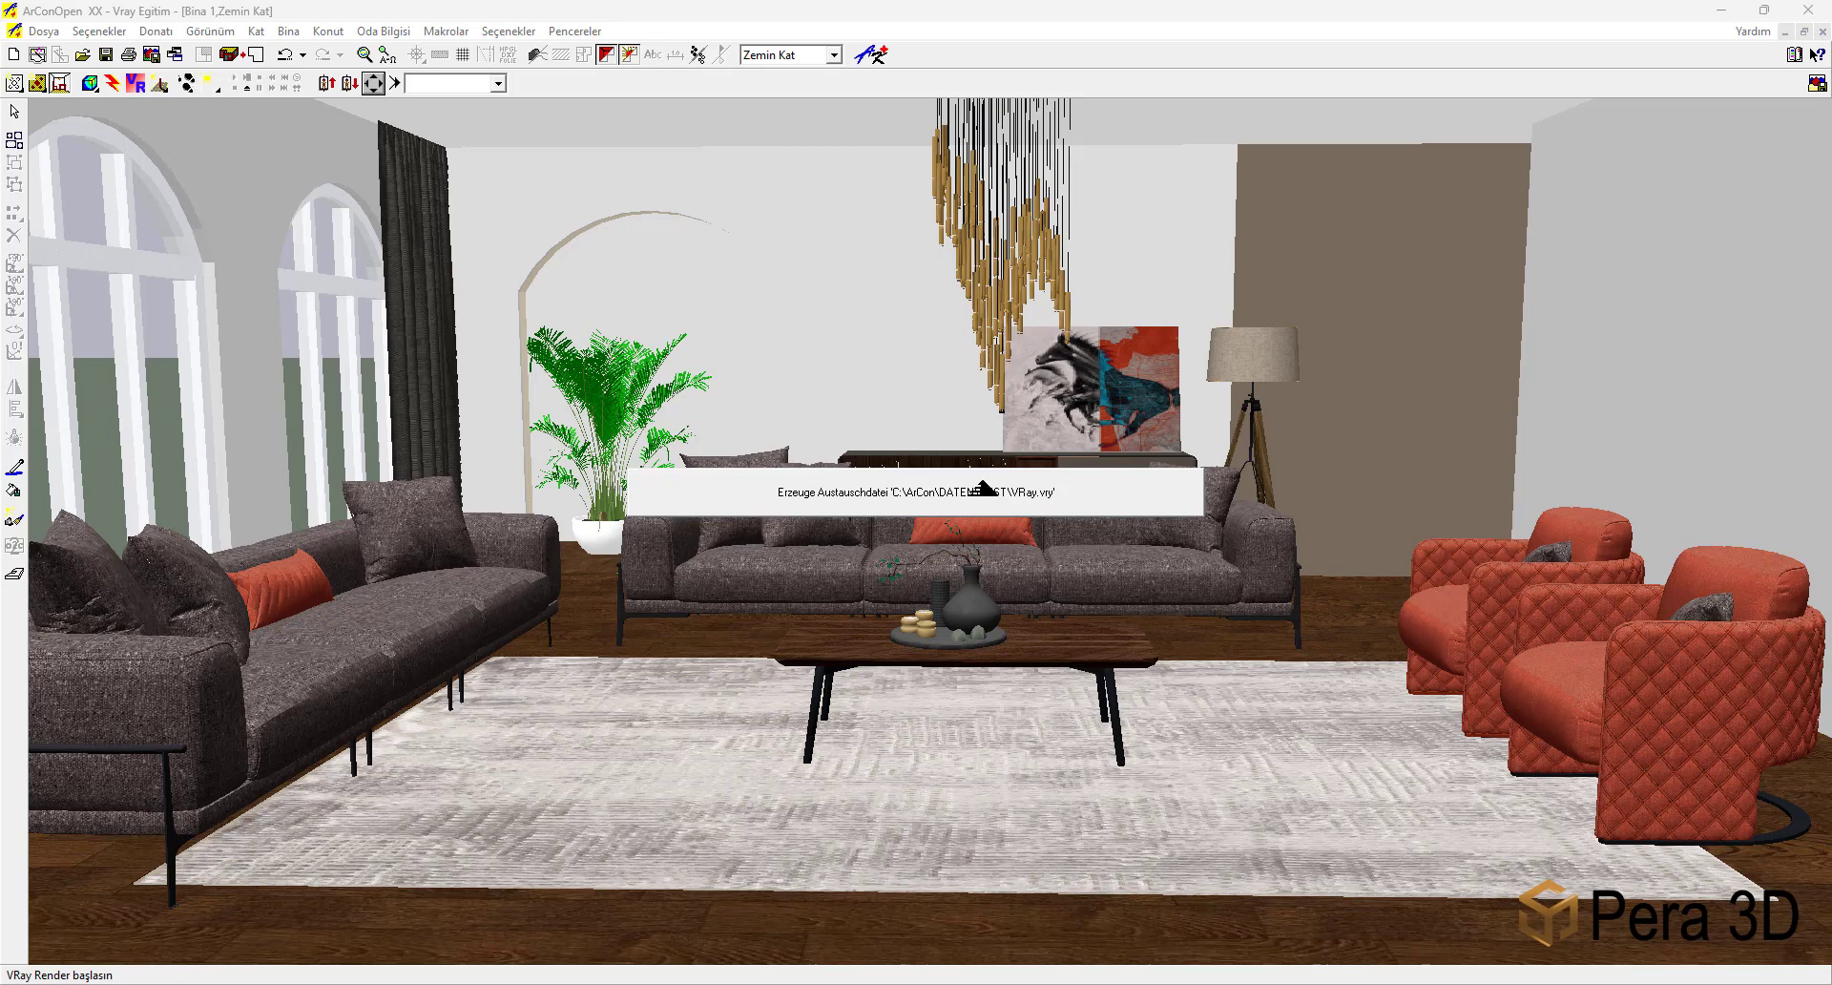
{"action": "left_click", "coordinate": [872, 536]}
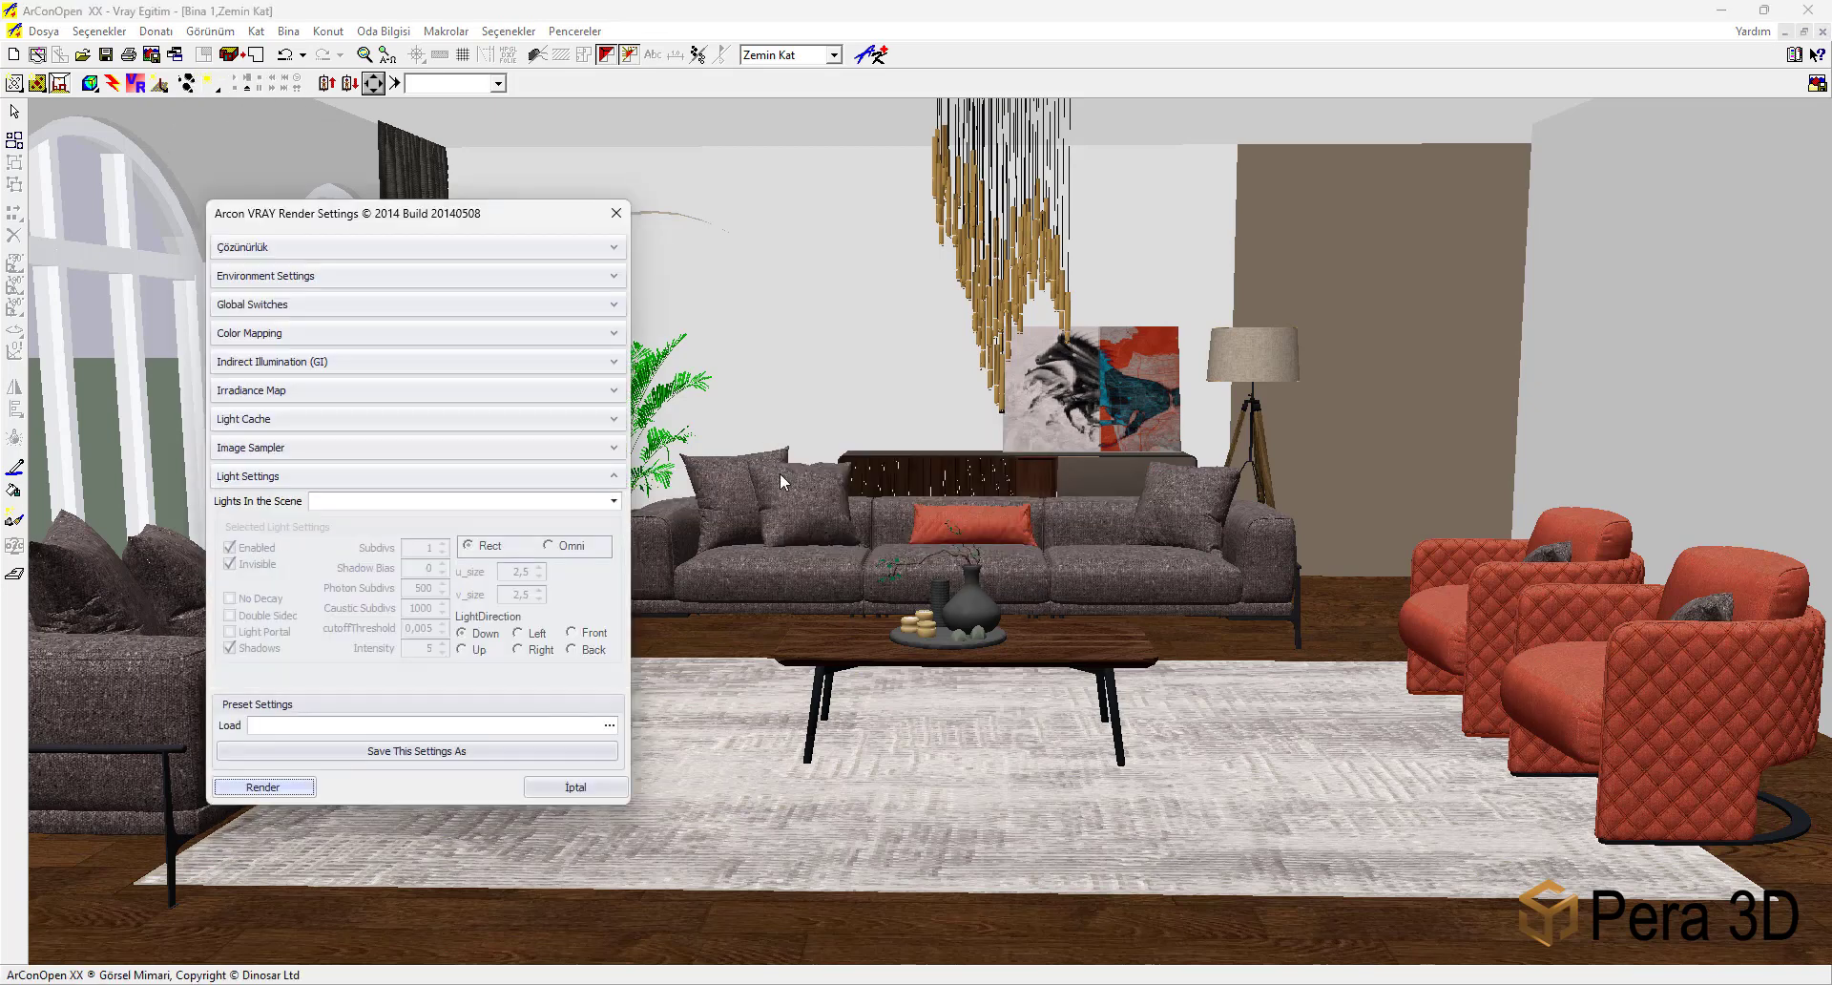
Set the Color Mapping bright multiplier to 20 in the V-Ray render settings and render the view.
{"action": "left_click", "coordinate": [616, 335]}
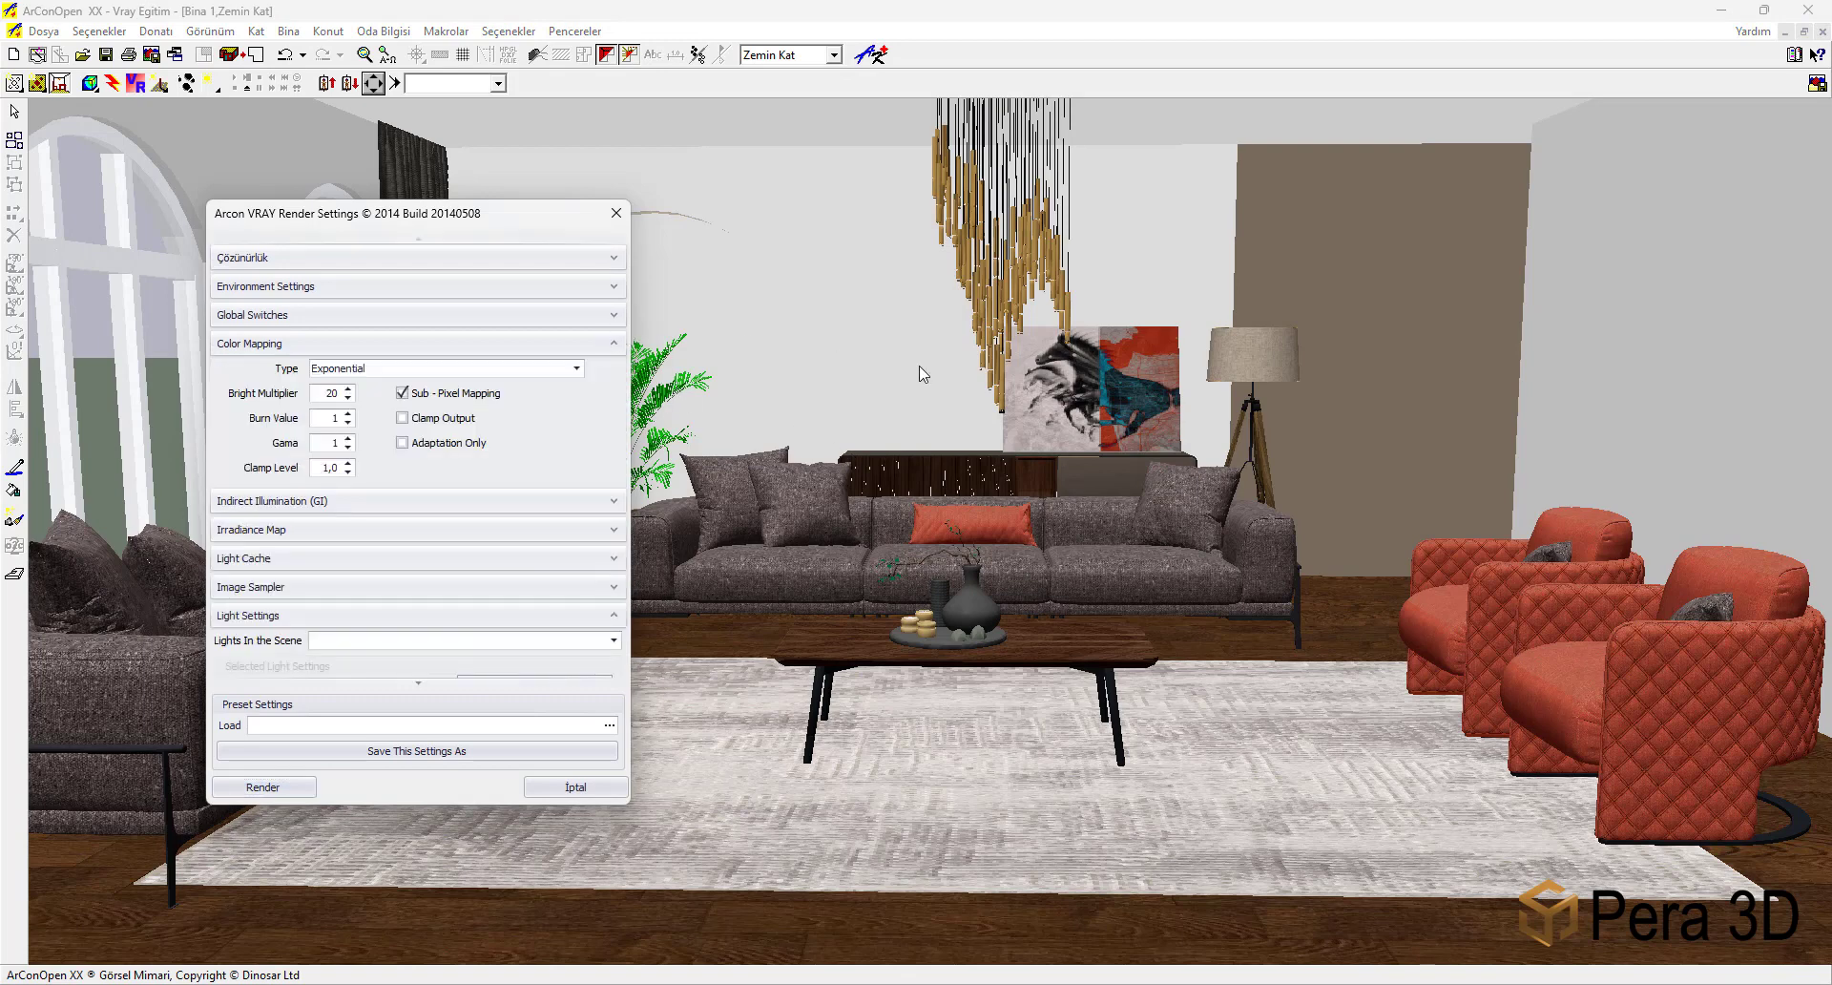
{"action": "double_click", "coordinate": [335, 398]}
{"action": "type", "text": "20,"}
{"action": "left_click", "coordinate": [310, 787]}
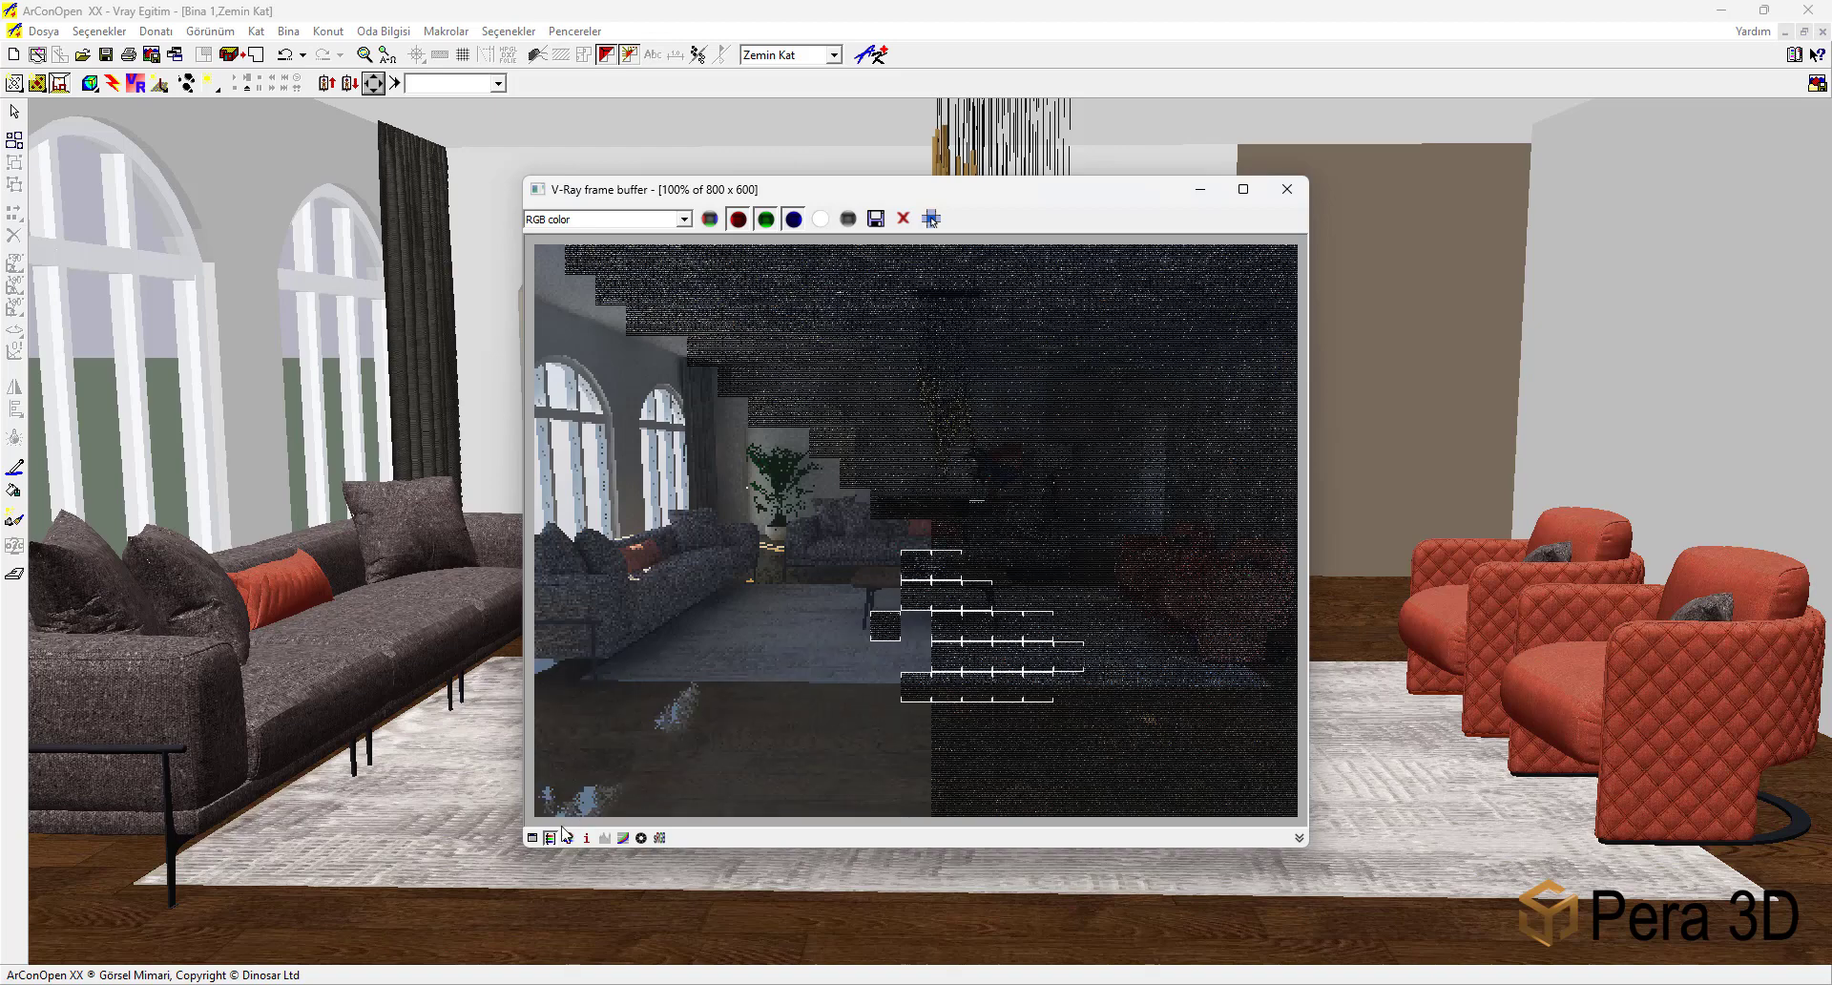
Show the color corrections during the render, enable the curve and pull its lower handle to about 0.3, 0.3.
{"action": "left_click", "coordinate": [532, 838]}
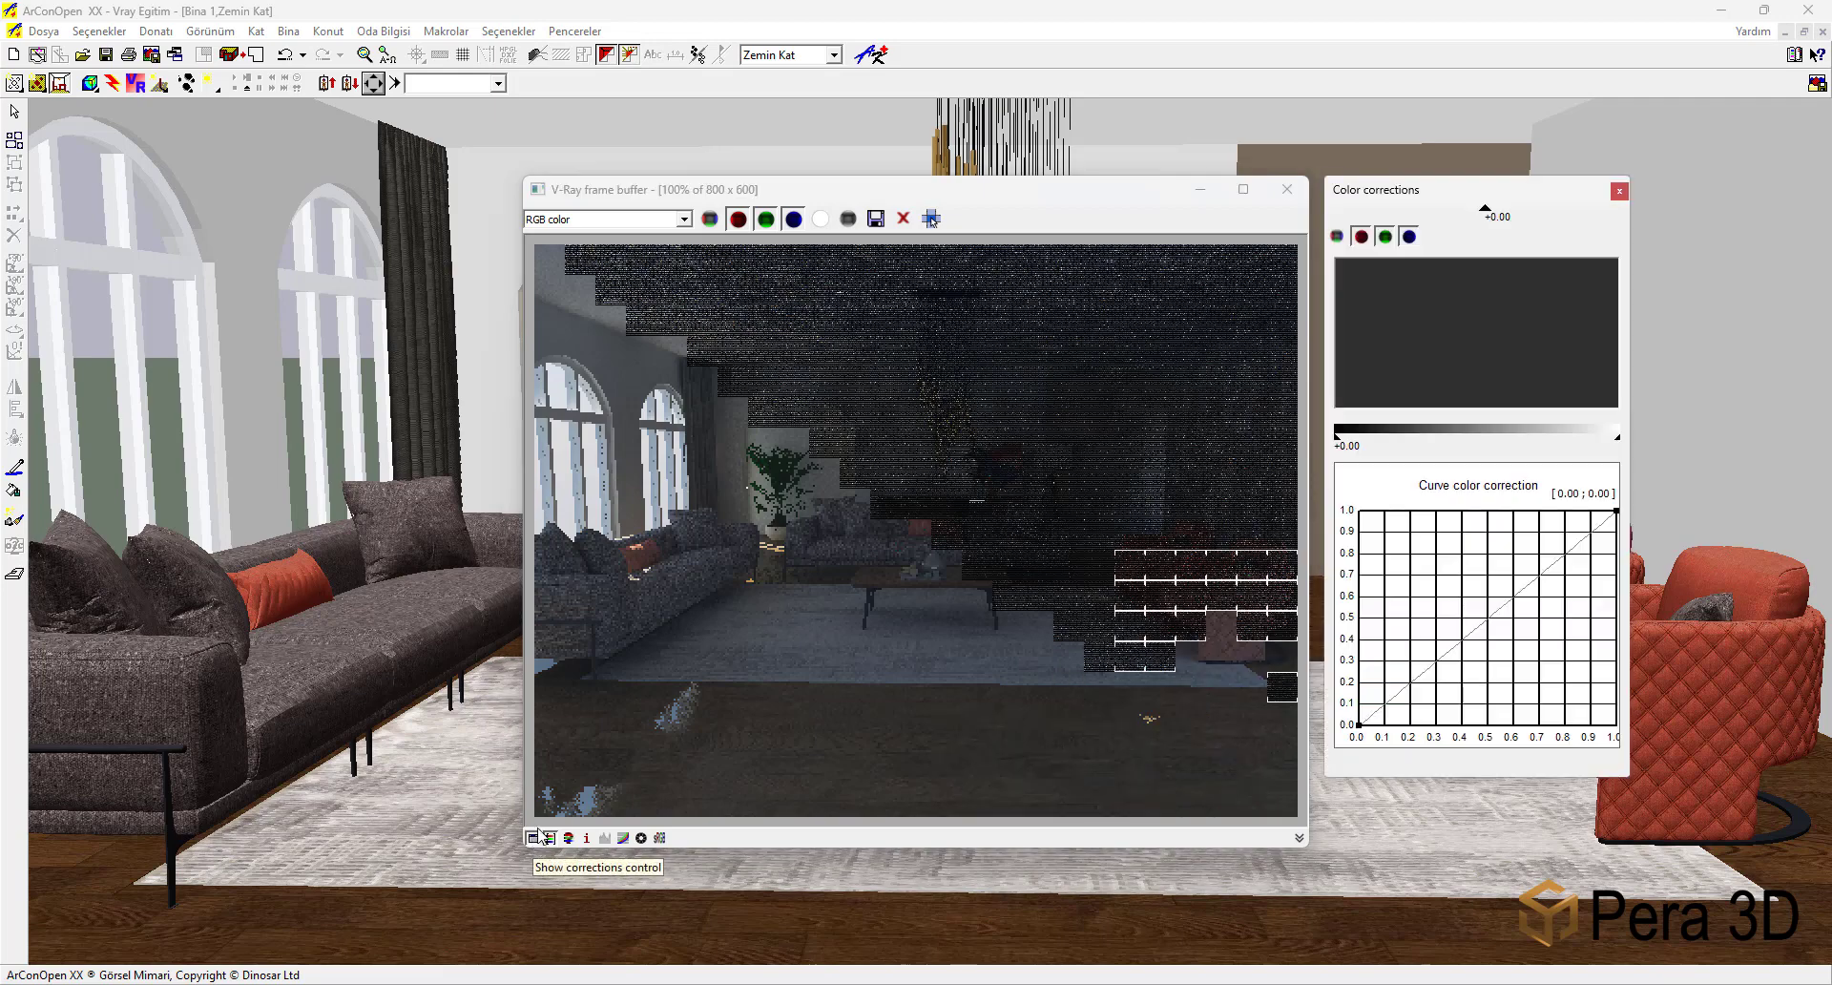
{"action": "left_click", "coordinate": [623, 838]}
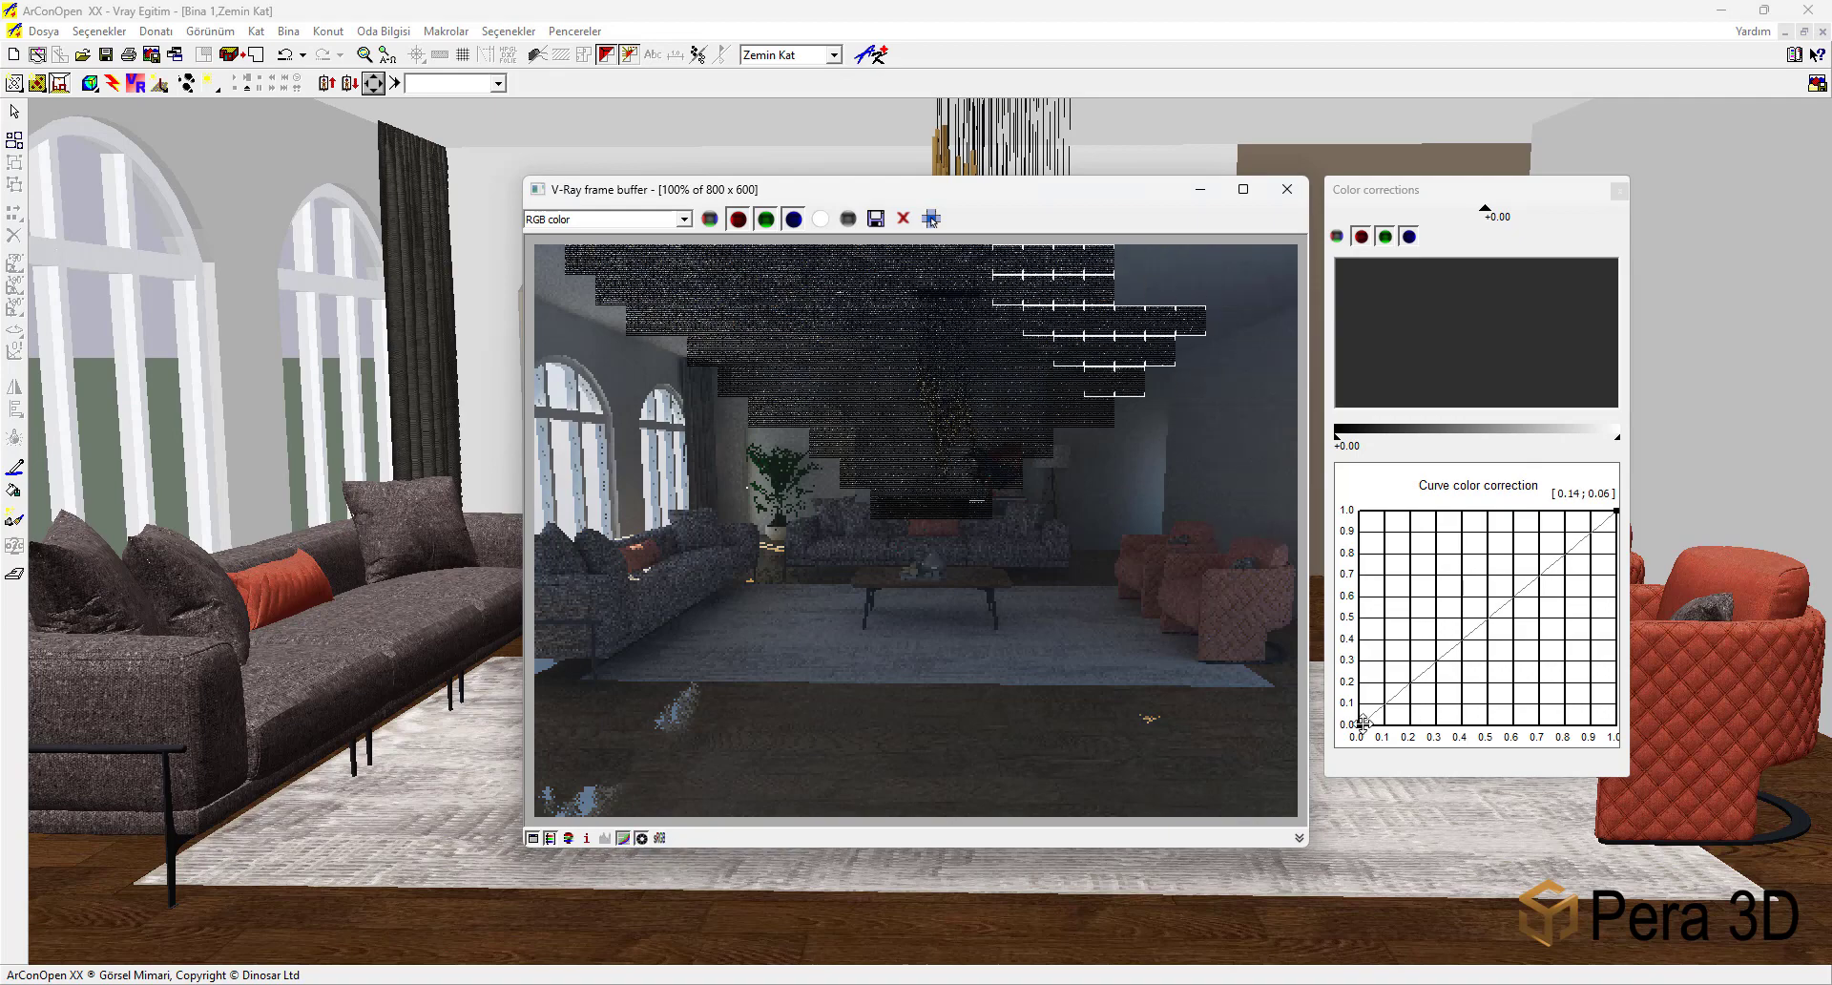
{"action": "left_click", "coordinate": [1430, 662]}
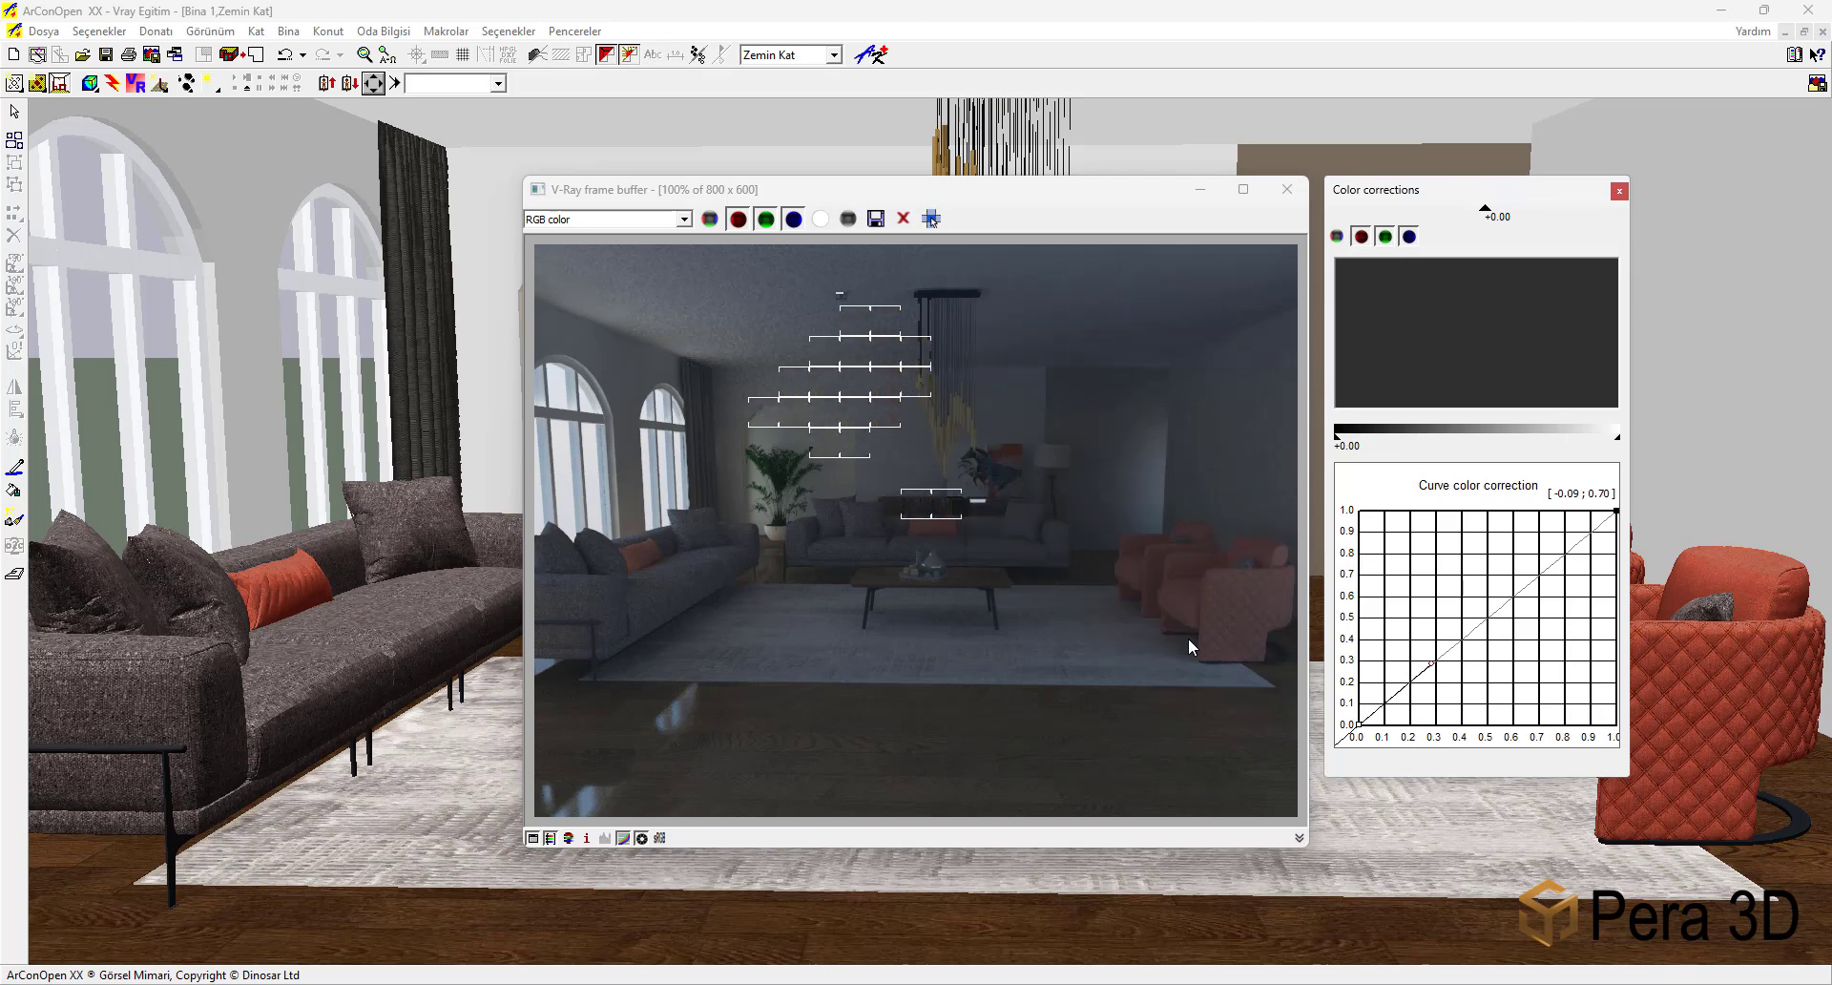
Expand the frame buffer's stamp settings, inspect the stamp variables window and close it.
{"action": "left_click", "coordinate": [1299, 838]}
{"action": "left_click", "coordinate": [1191, 857]}
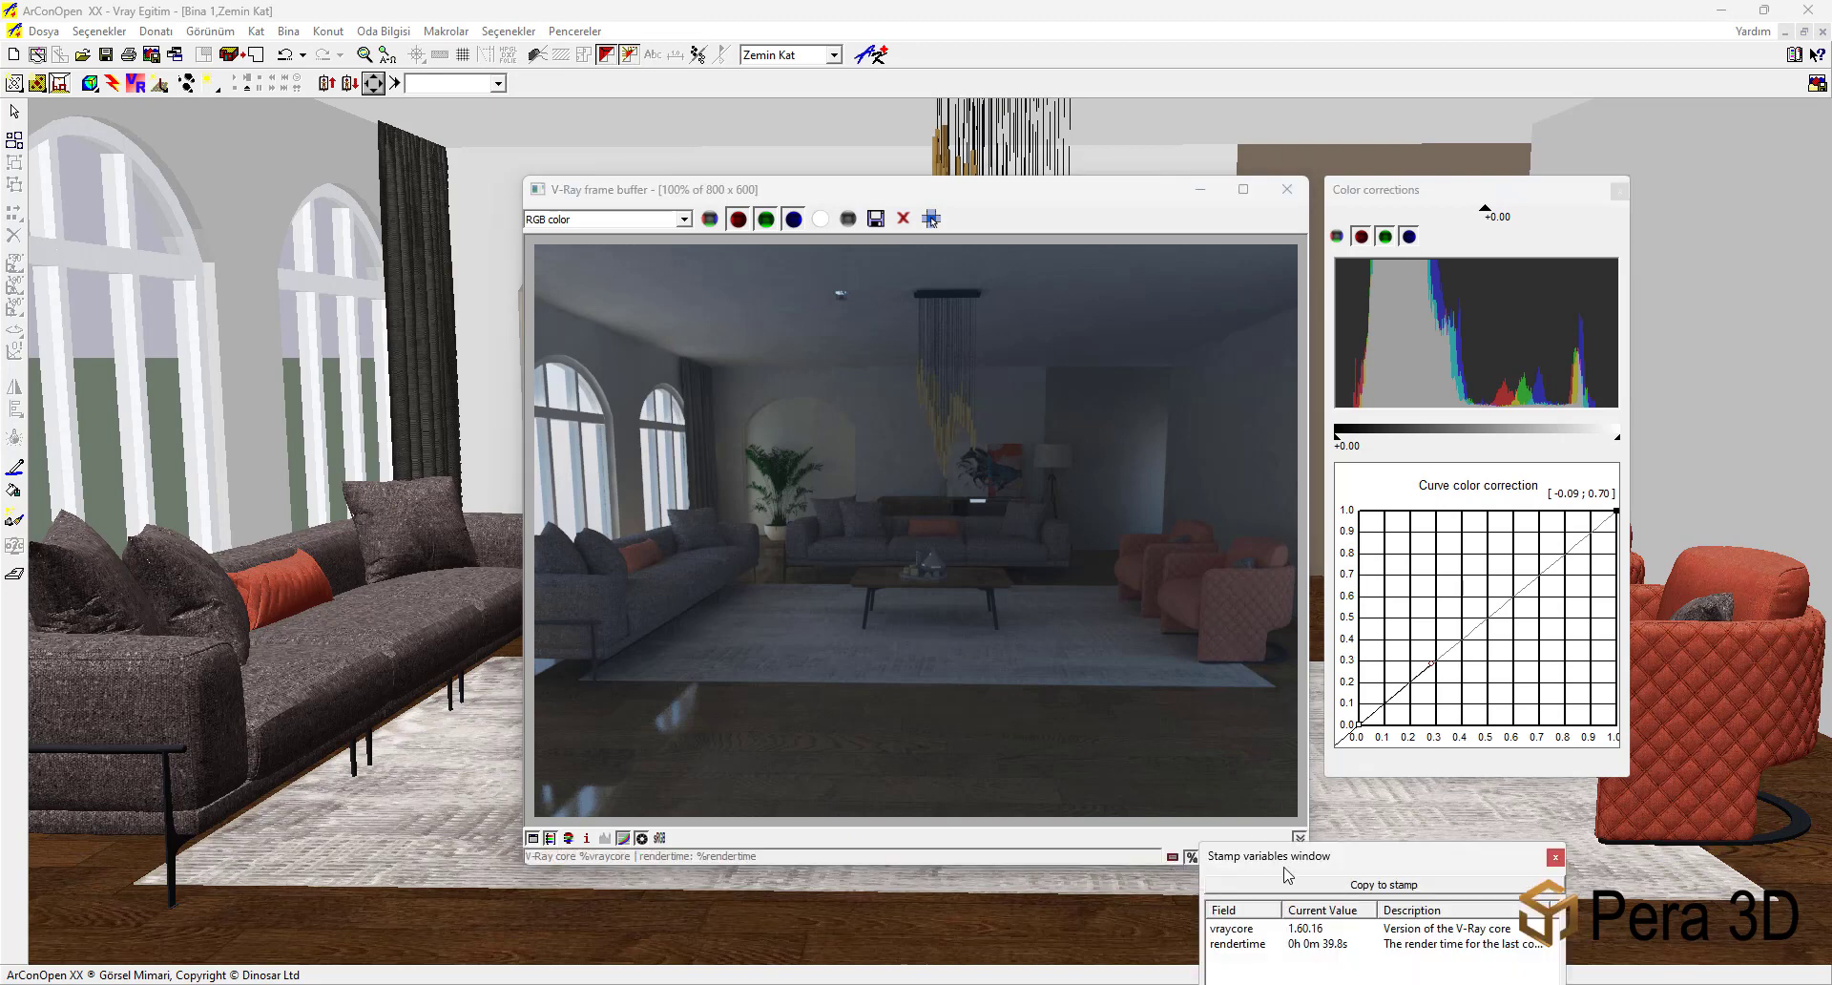
{"action": "left_click_drag", "start_coordinate": [1284, 867], "coordinate": [1119, 715]}
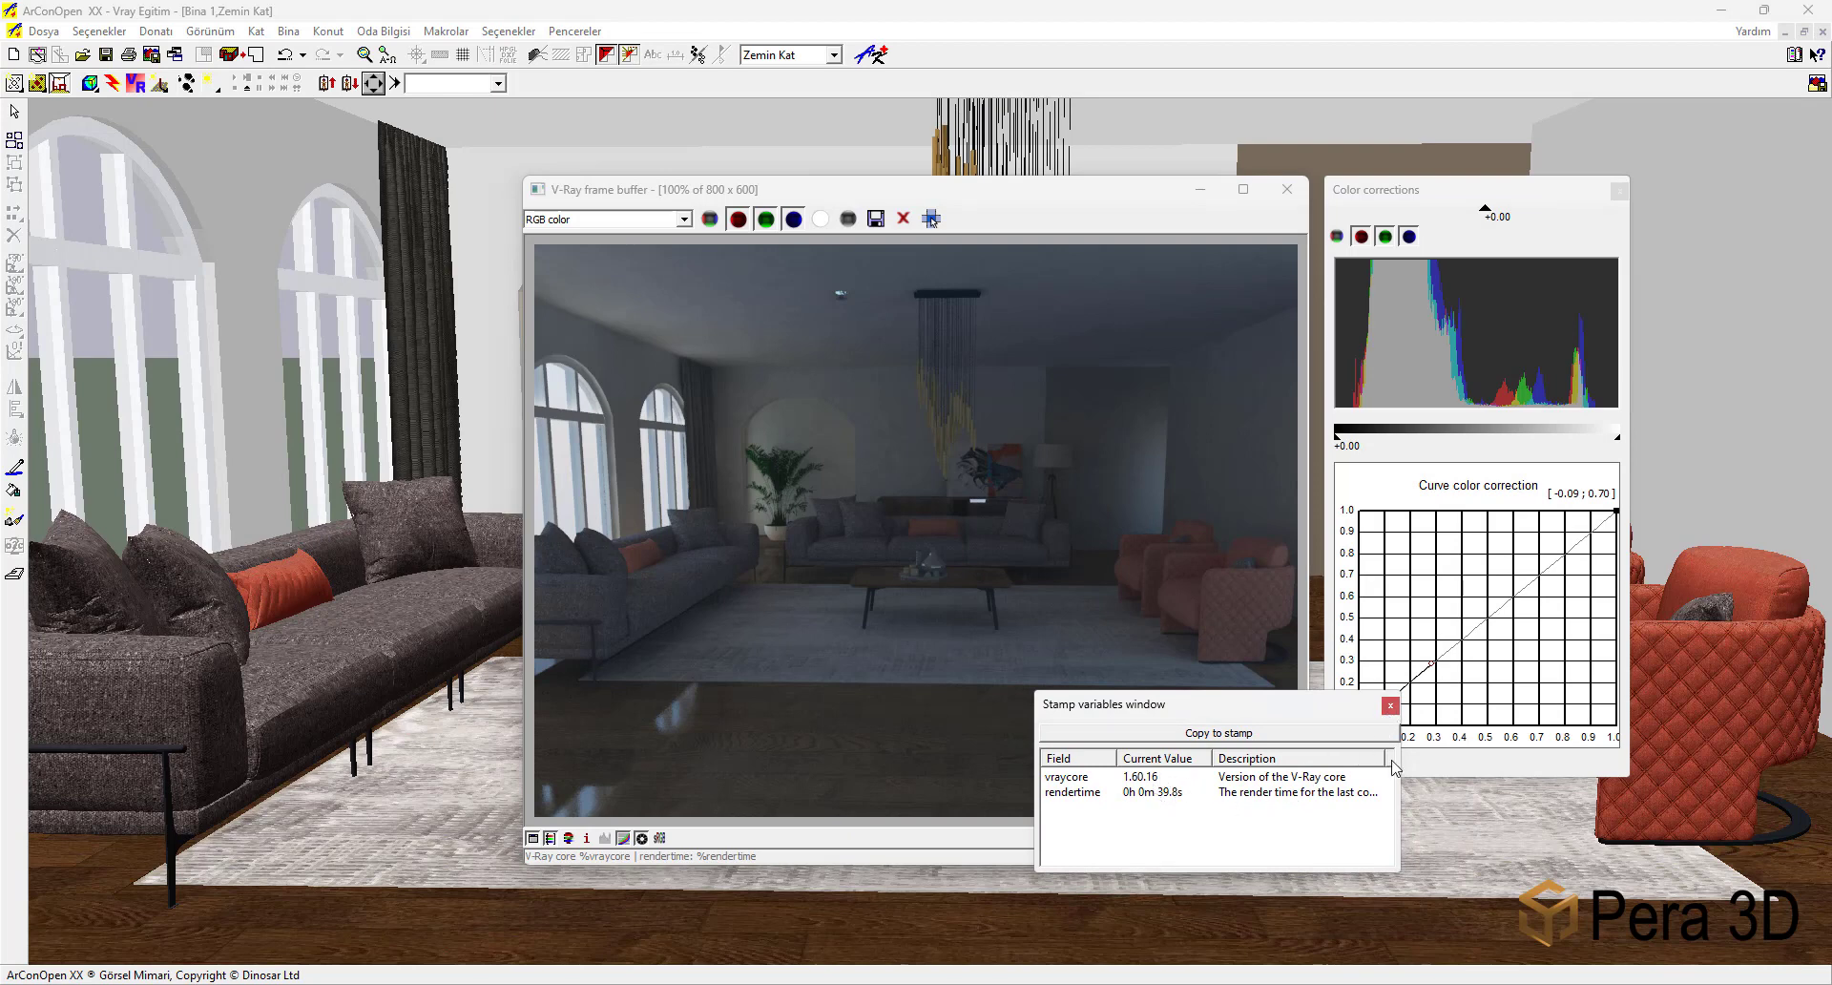
{"action": "left_click", "coordinate": [1391, 706]}
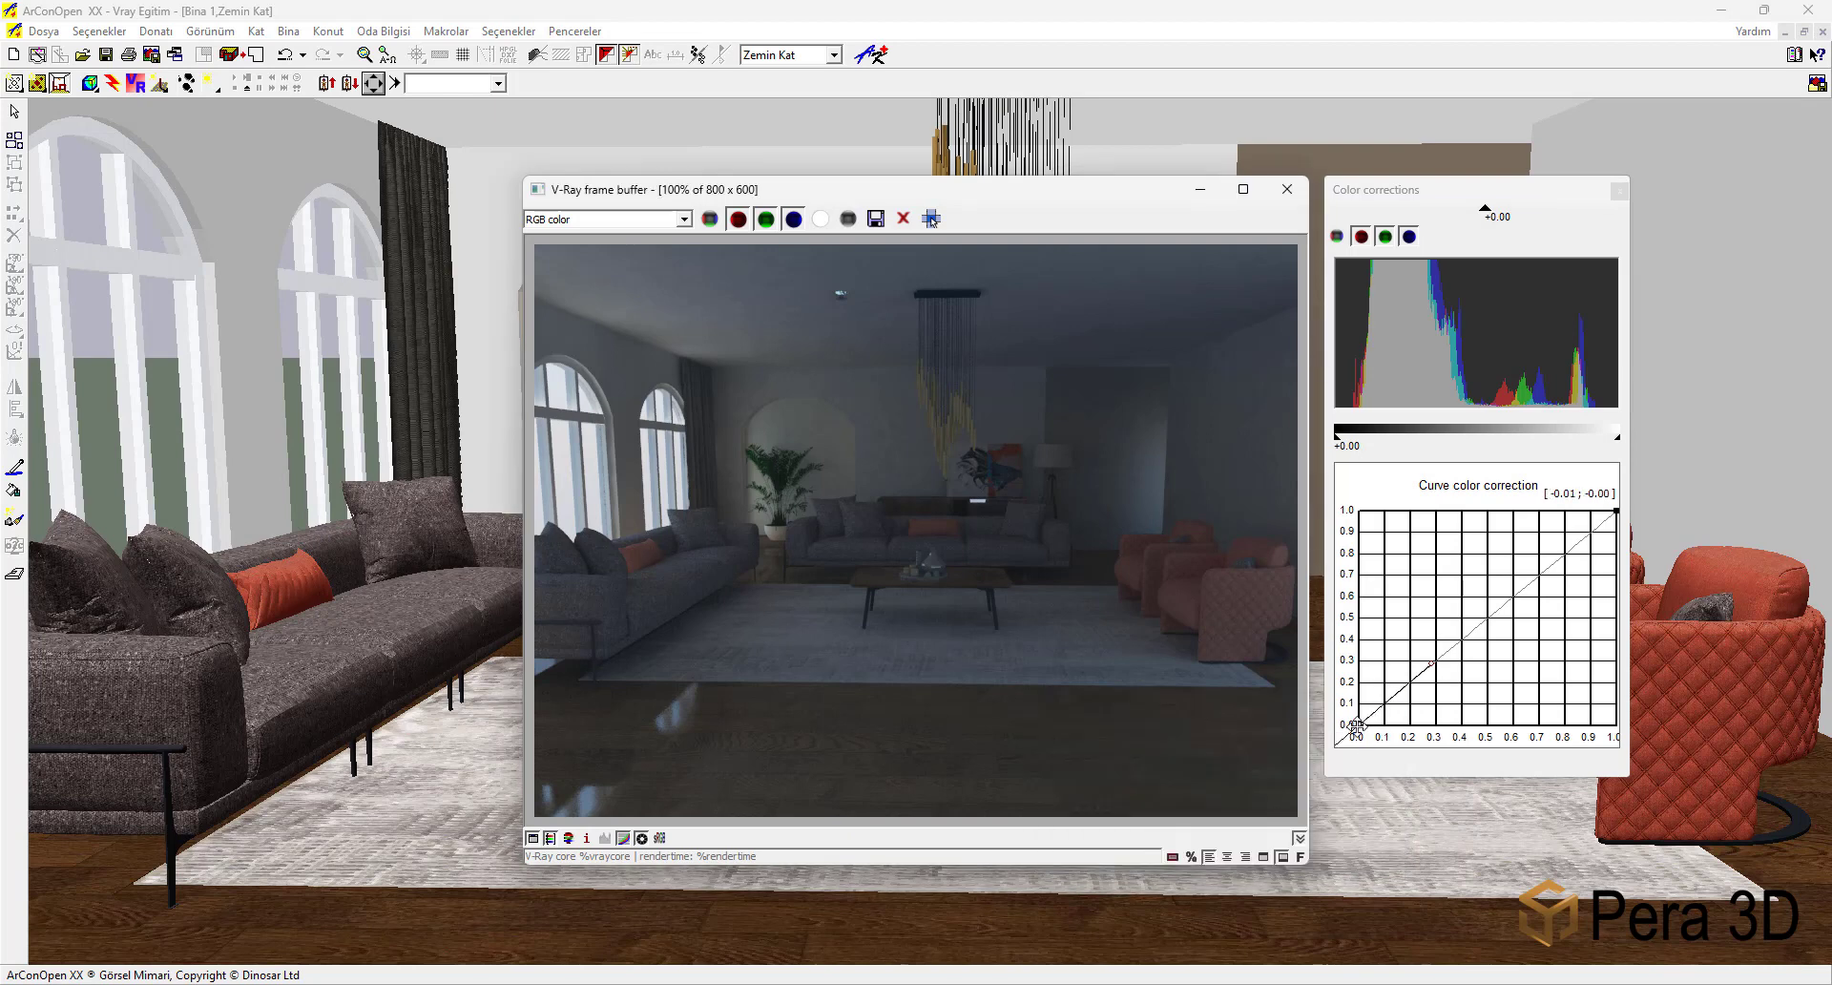
Raise both ends of the color correction curve to brighten the dark render, and close the corrections and the frame buffer.
{"action": "left_click_drag", "start_coordinate": [1430, 663], "coordinate": [1465, 687]}
{"action": "left_click_drag", "start_coordinate": [1619, 524], "coordinate": [1494, 538]}
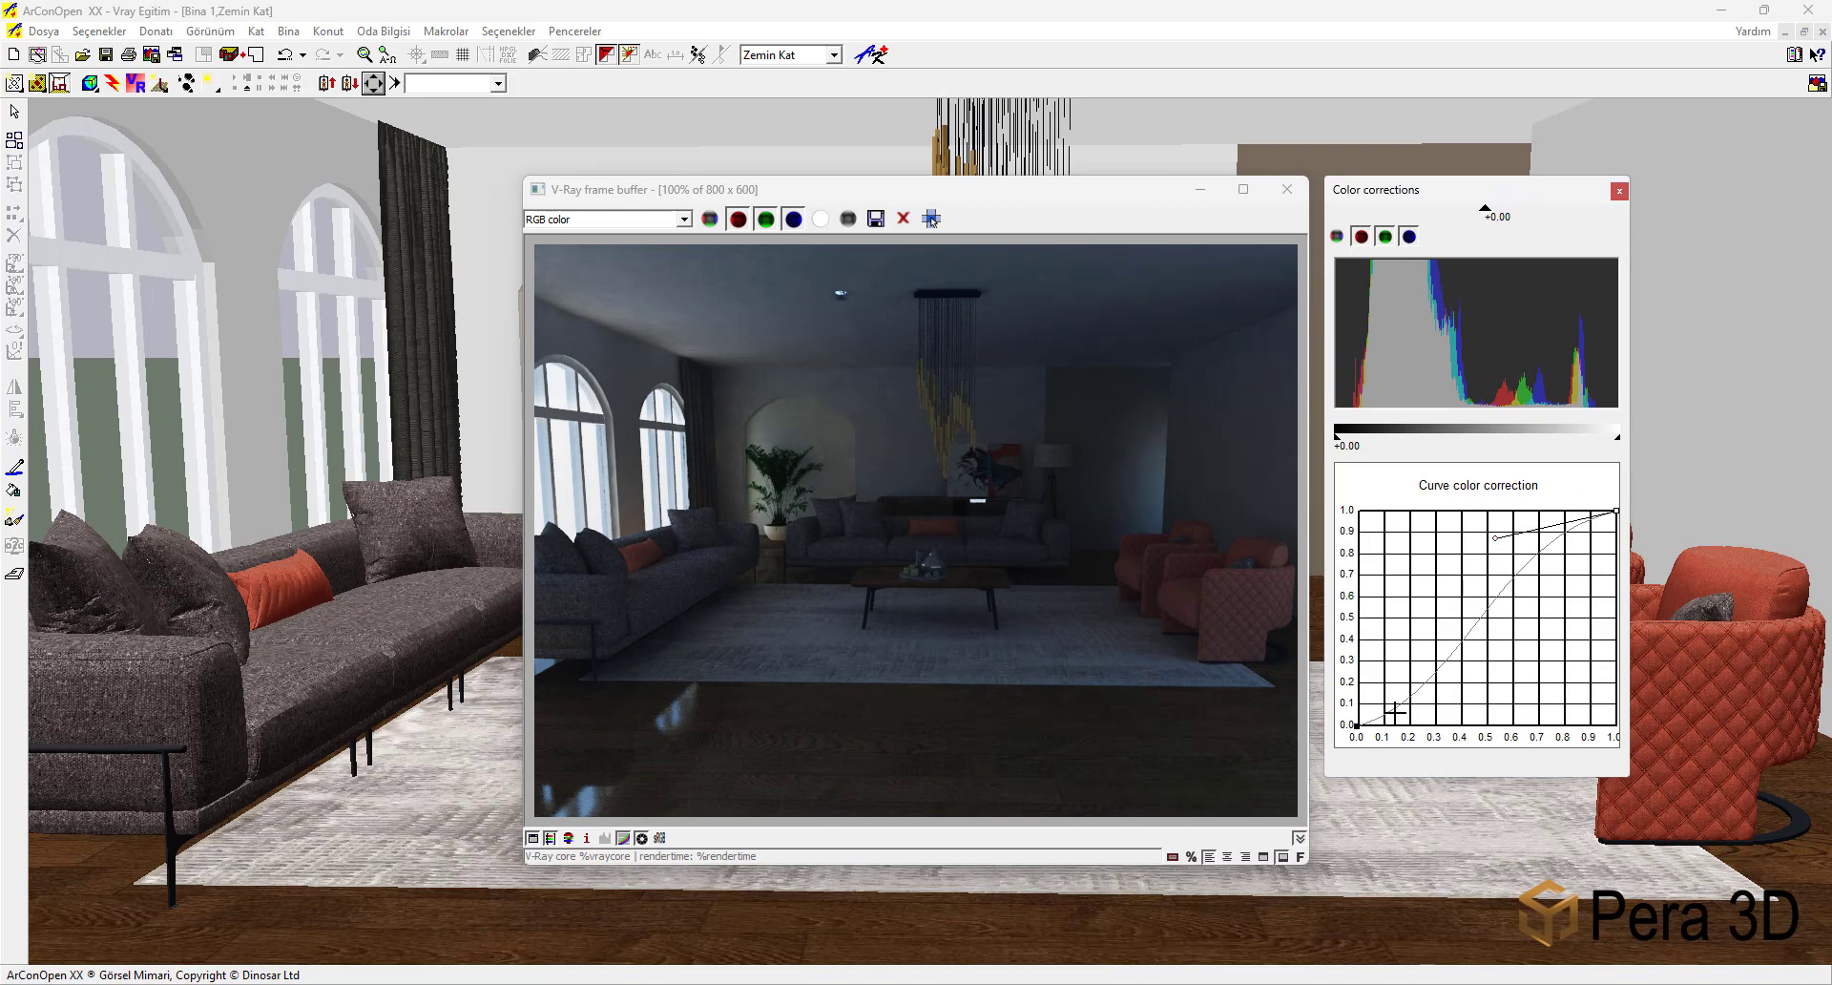
{"action": "left_click_drag", "start_coordinate": [1362, 724], "coordinate": [1380, 640]}
{"action": "left_click_drag", "start_coordinate": [1603, 515], "coordinate": [1454, 543]}
{"action": "left_click", "coordinate": [1622, 193]}
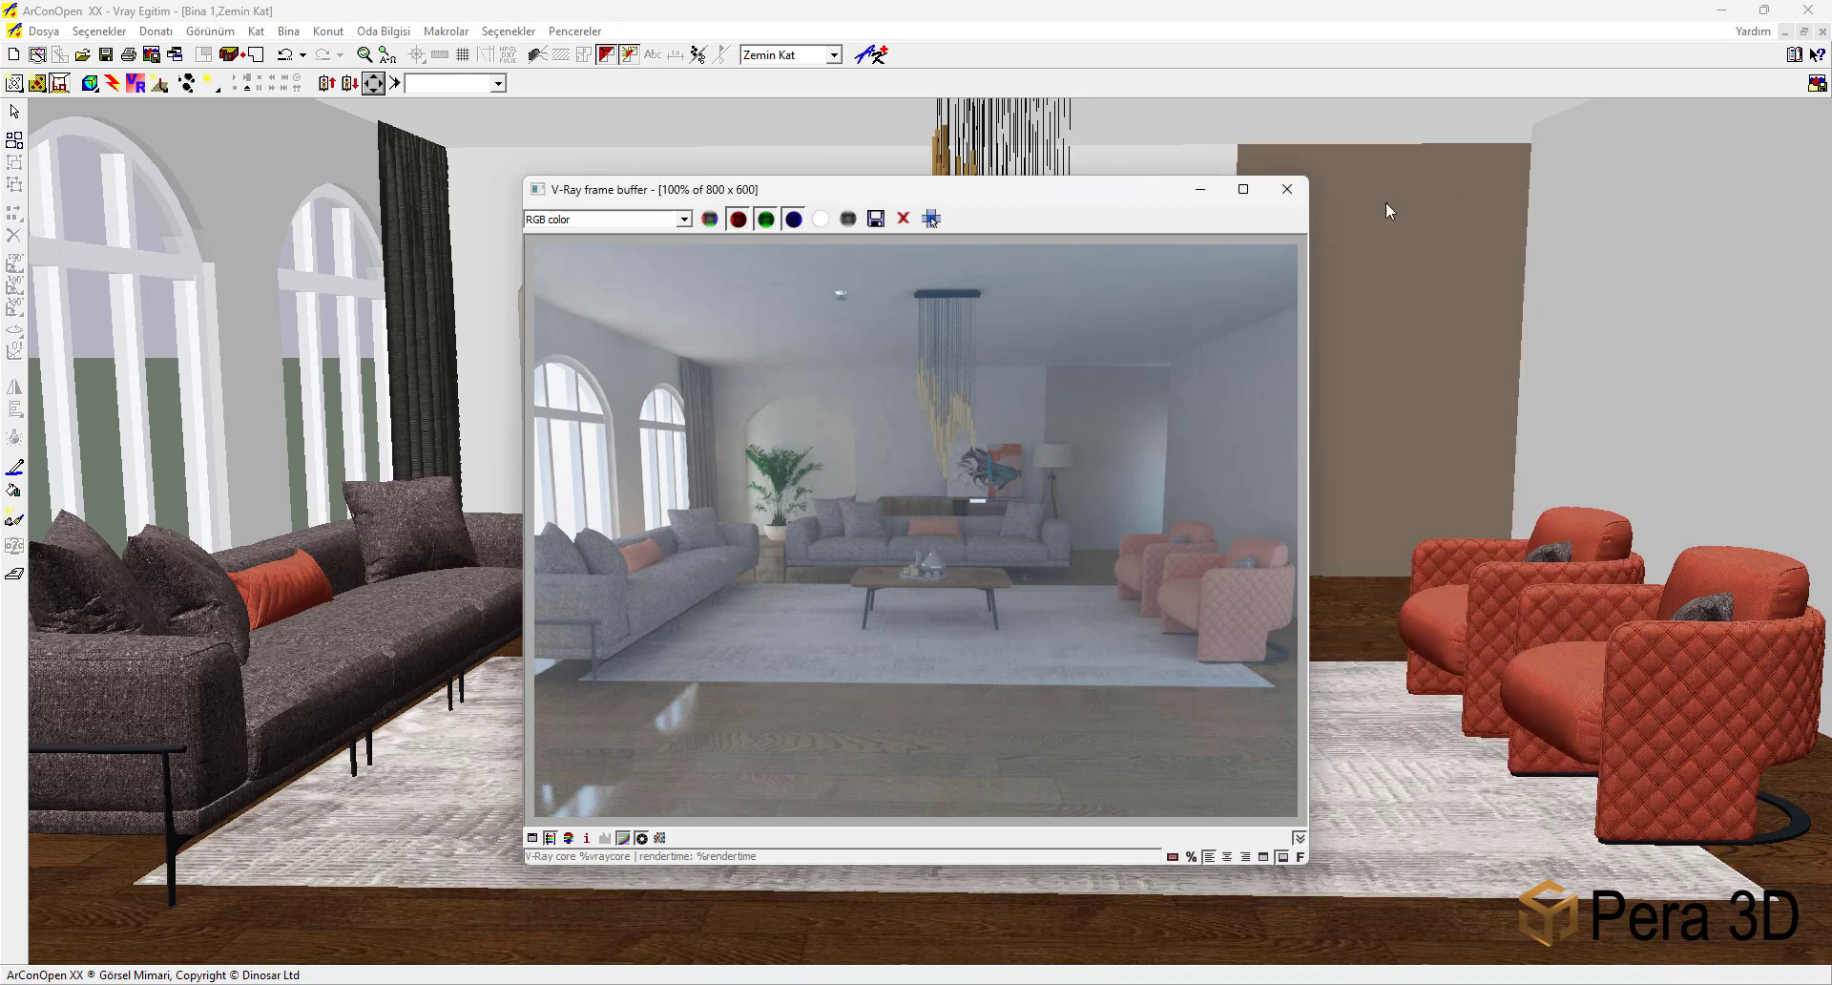
{"action": "left_click", "coordinate": [1287, 194]}
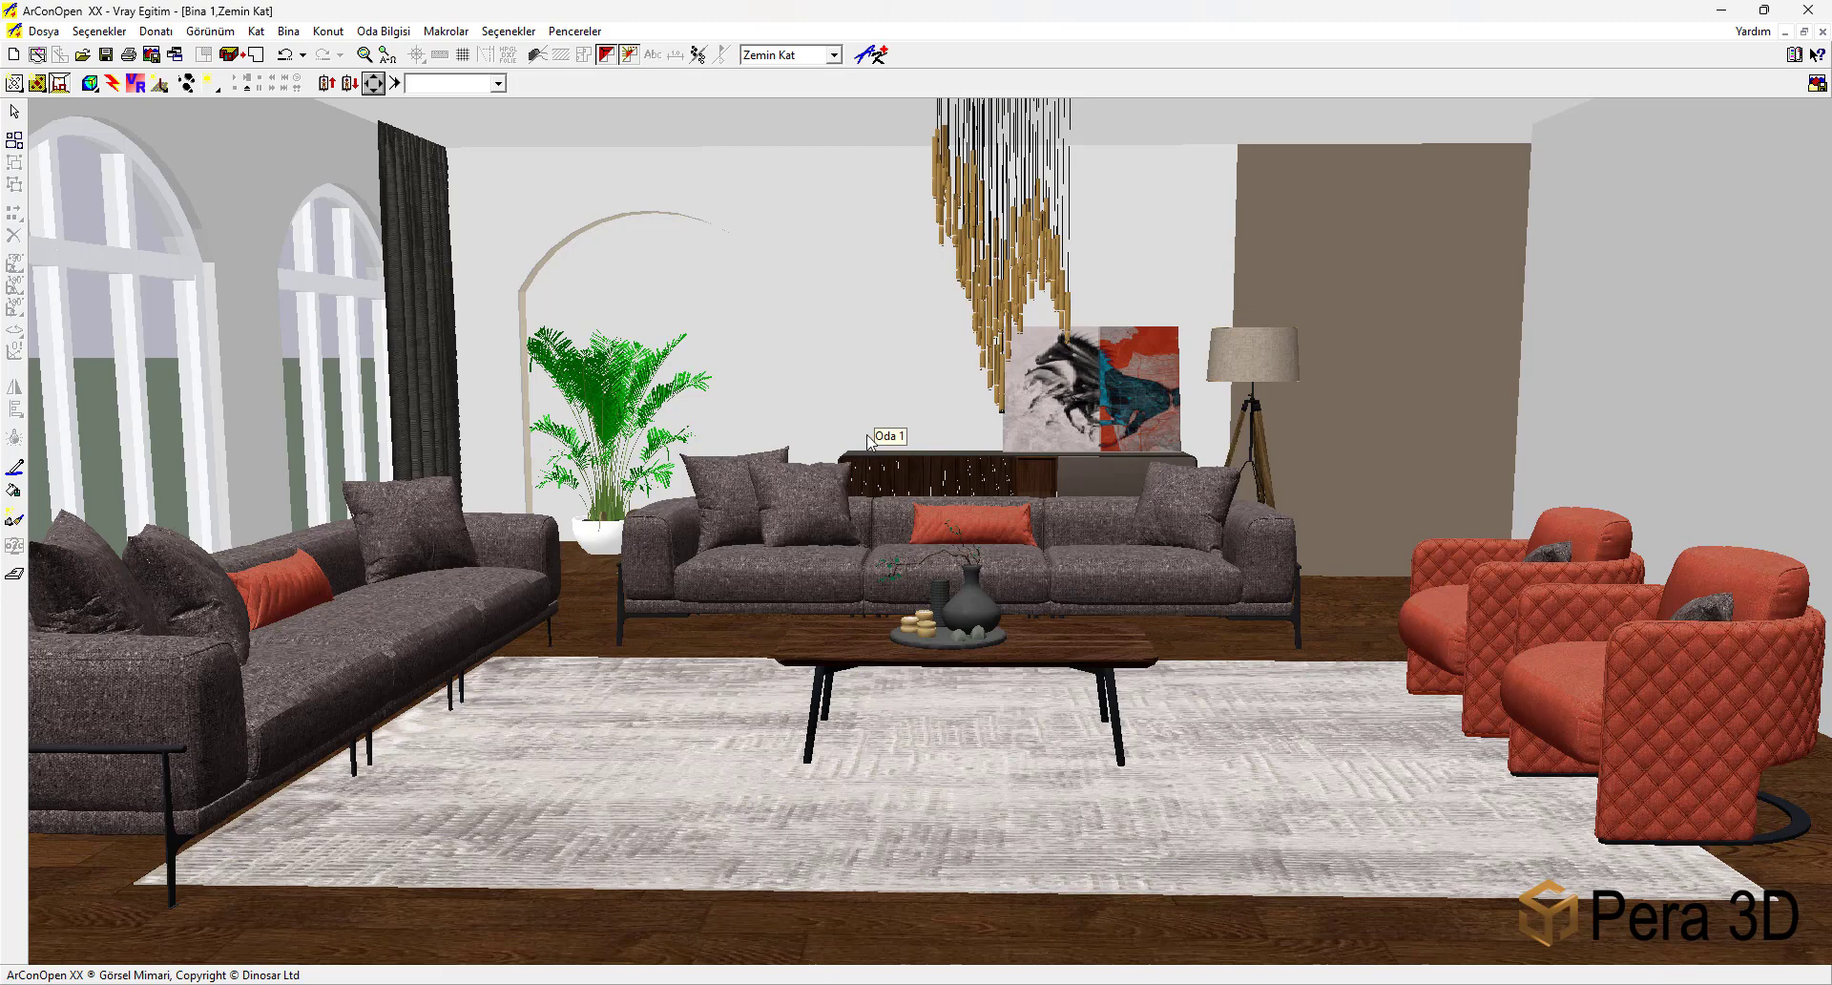
Tilt the view up to the ceiling, select the ceiling lamp and switch the scene lighting to variable time.
{"action": "left_click_drag", "start_coordinate": [868, 440], "coordinate": [867, 322]}
{"action": "left_click", "coordinate": [761, 248]}
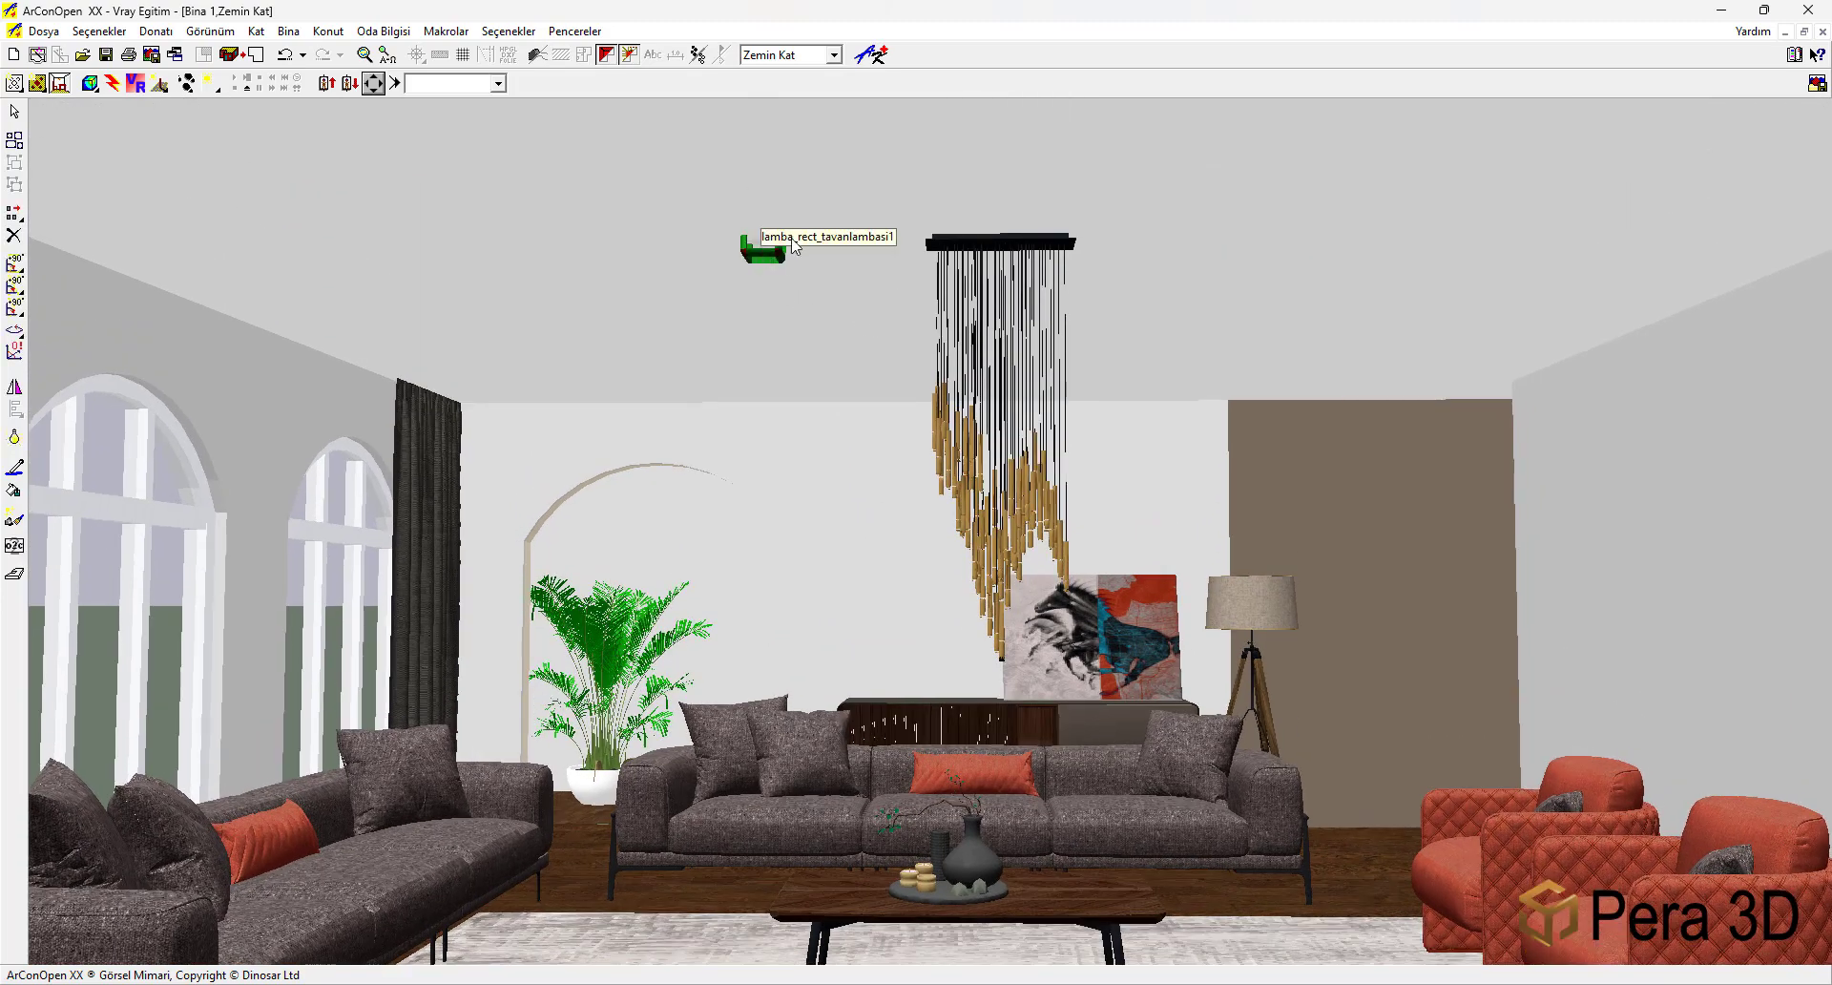
{"action": "left_click", "coordinate": [212, 83]}
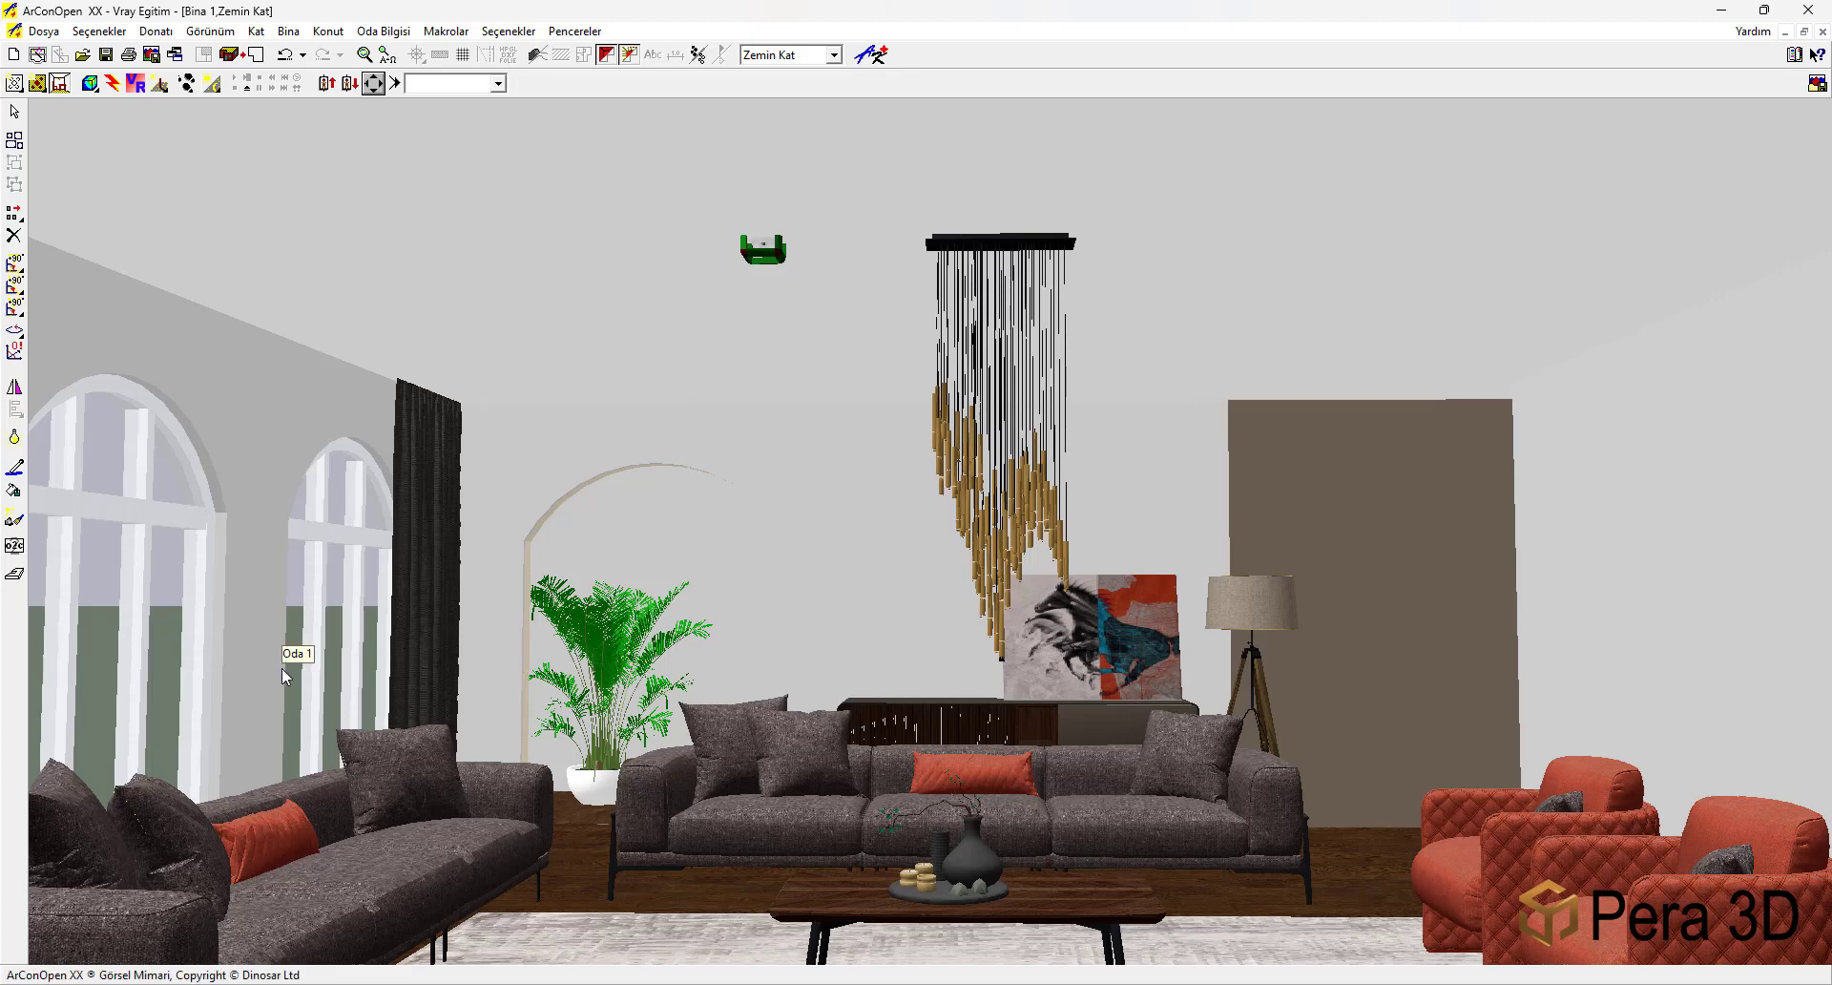
Examine the ceiling lamp's light source settings and leave them without applying changes.
{"action": "double_click", "coordinate": [764, 248]}
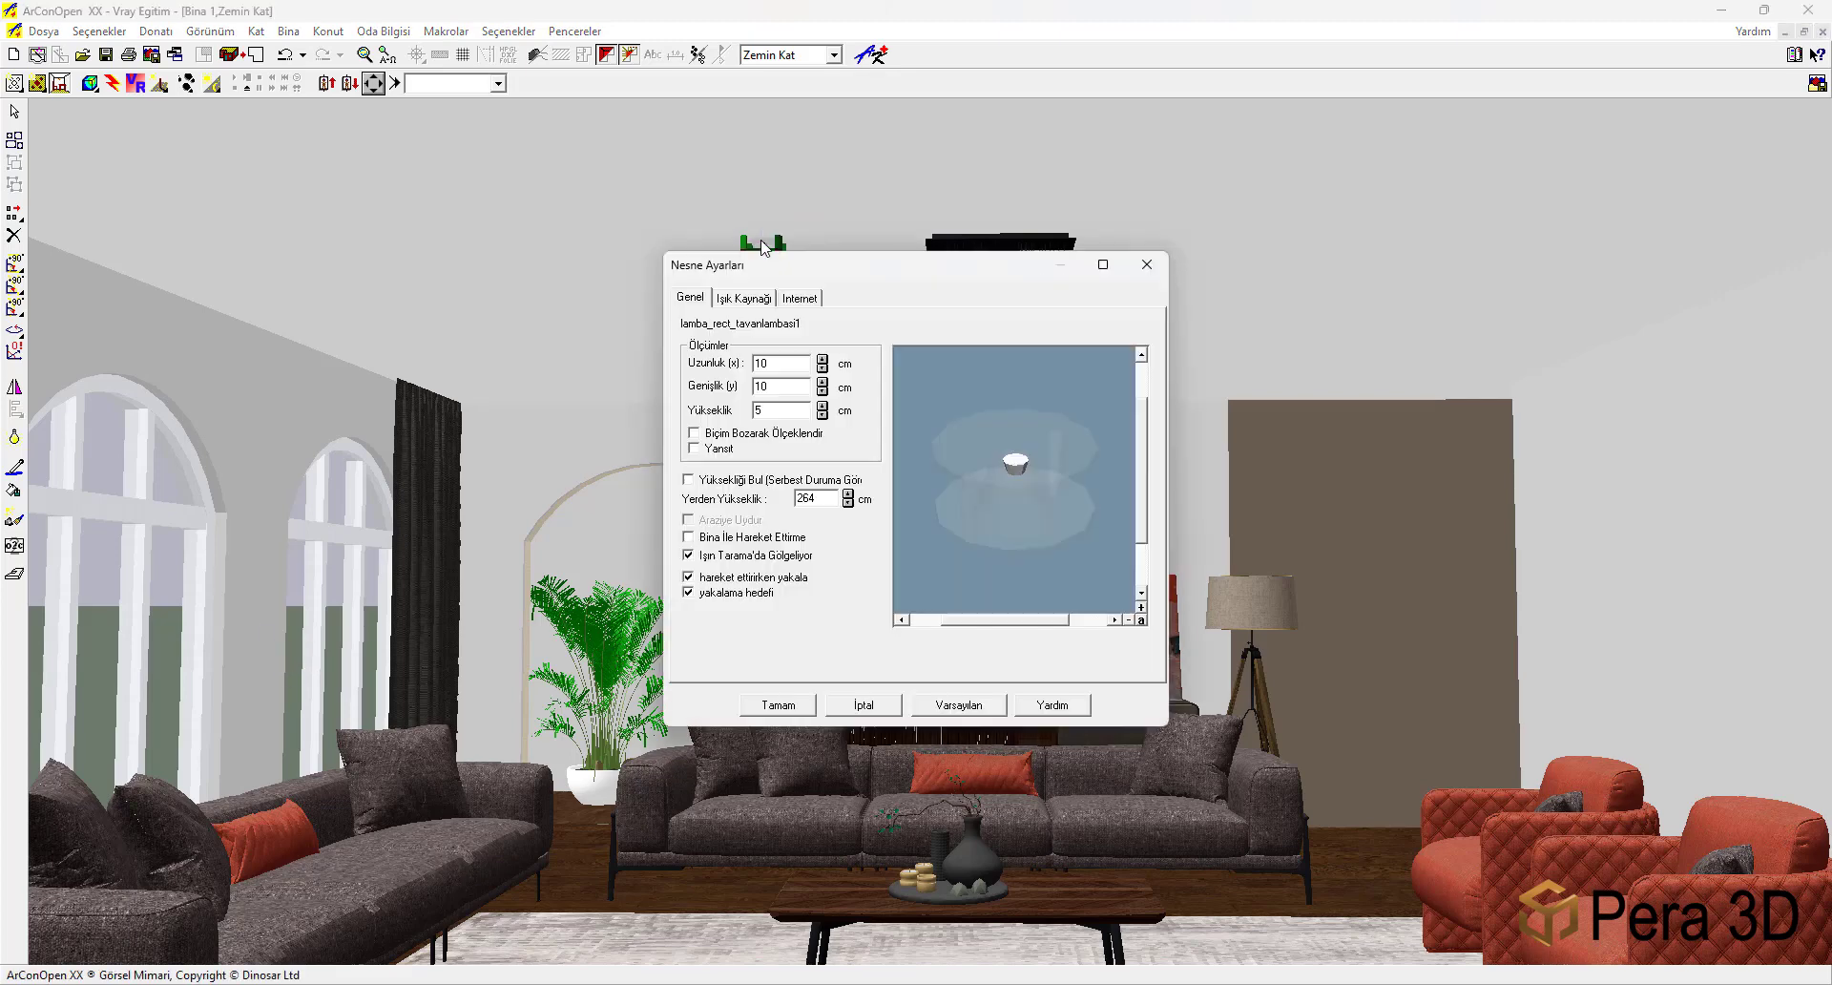
{"action": "left_click", "coordinate": [763, 299]}
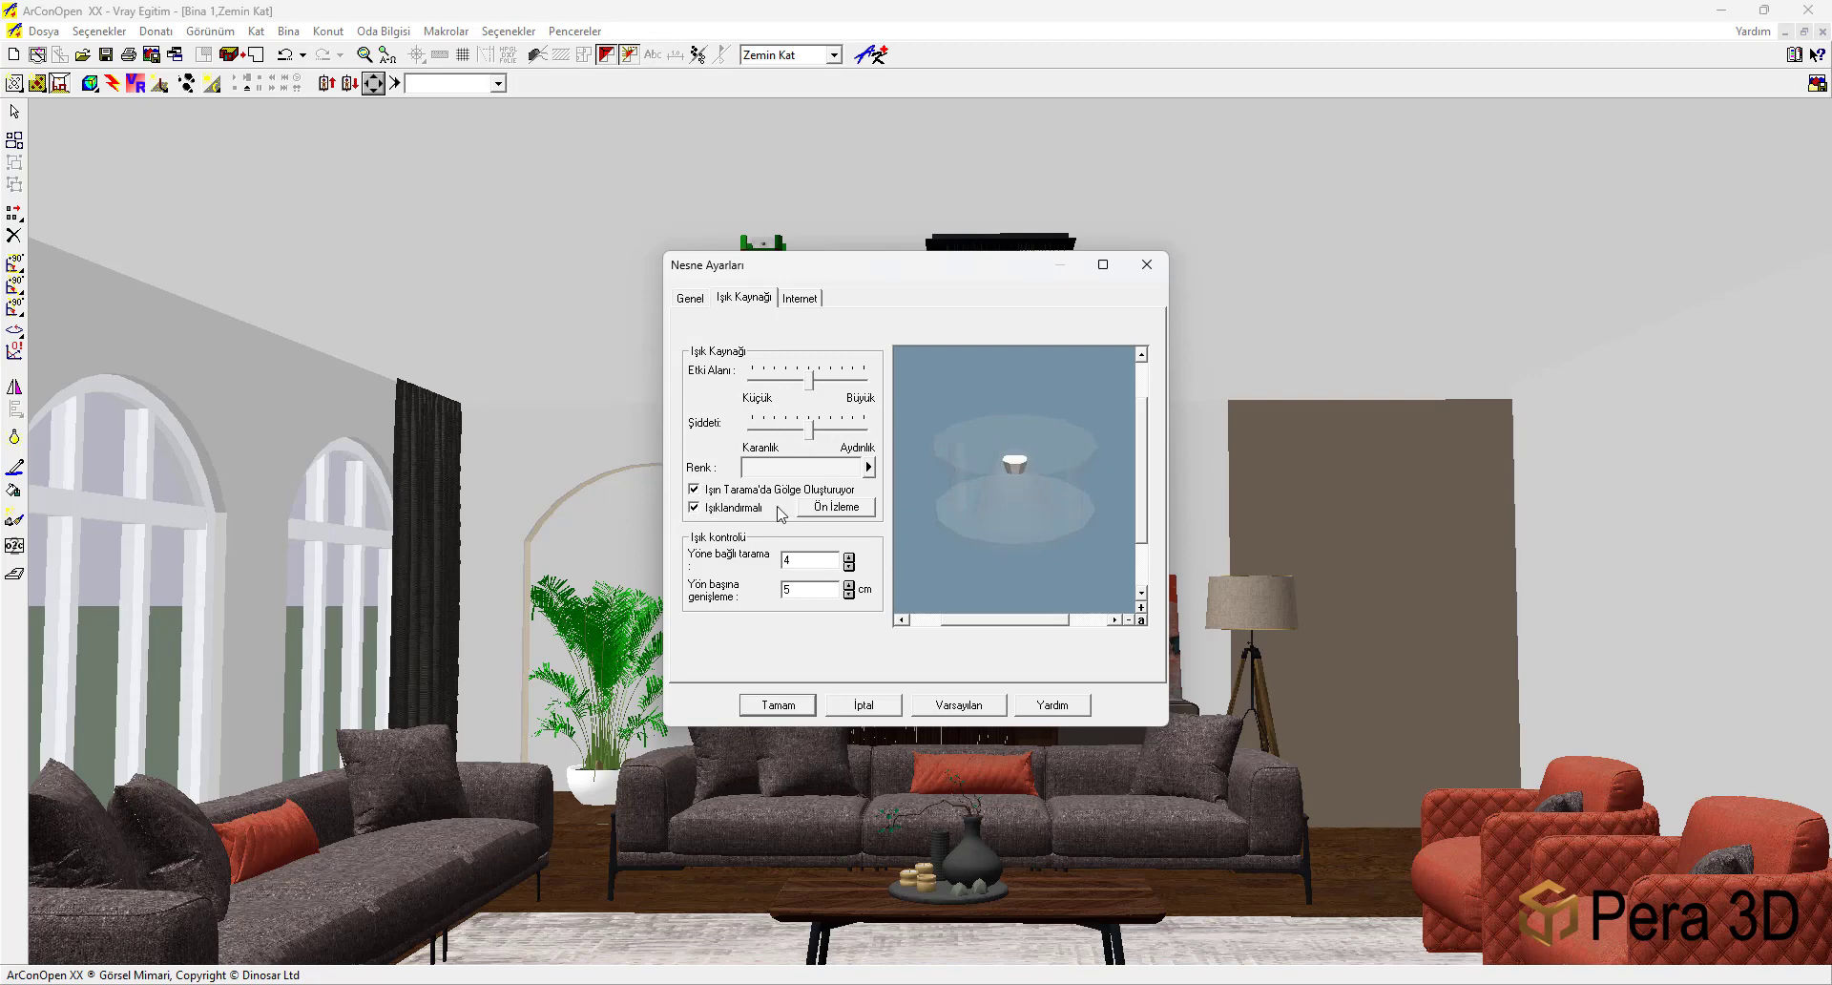
{"action": "left_click", "coordinate": [863, 706]}
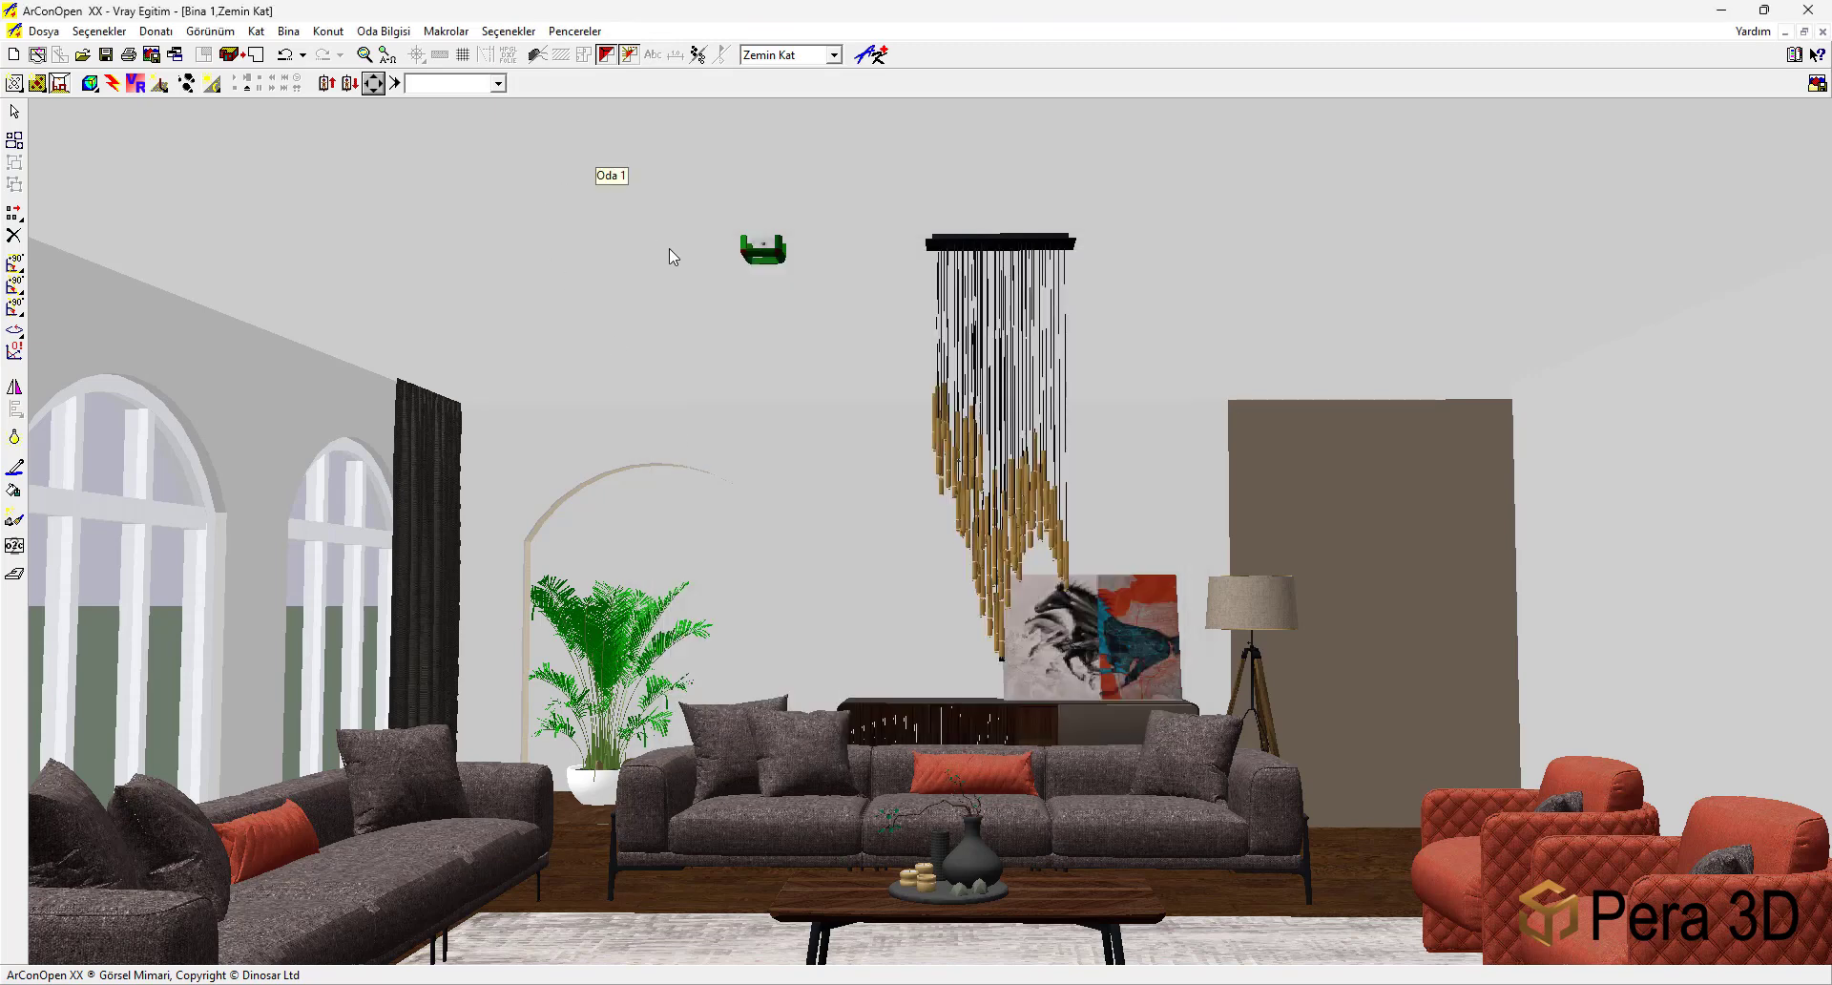
Set the camera's field of view to 75 degrees and frame the whole seating area, with the ceiling lamp deselected.
{"action": "scroll", "coordinate": [799, 482], "scroll_direction": "down", "scroll_amount": 3}
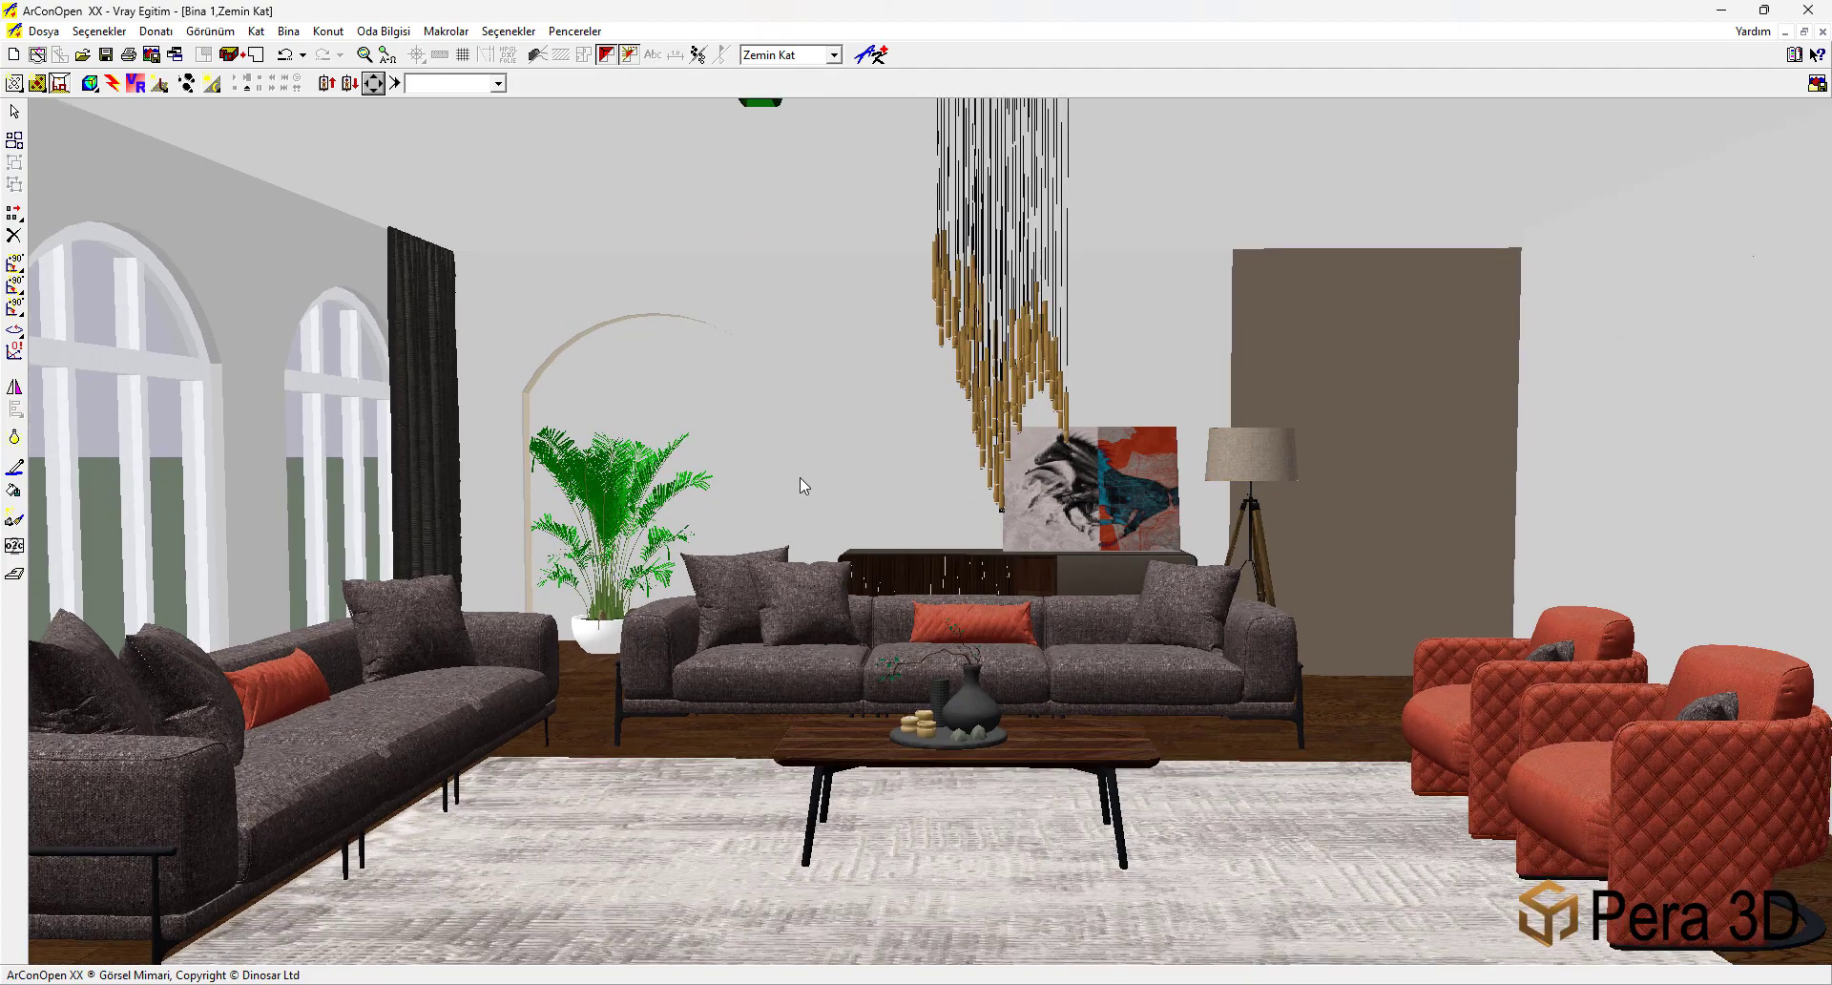
{"action": "scroll", "coordinate": [799, 478], "scroll_direction": "down", "scroll_amount": 1}
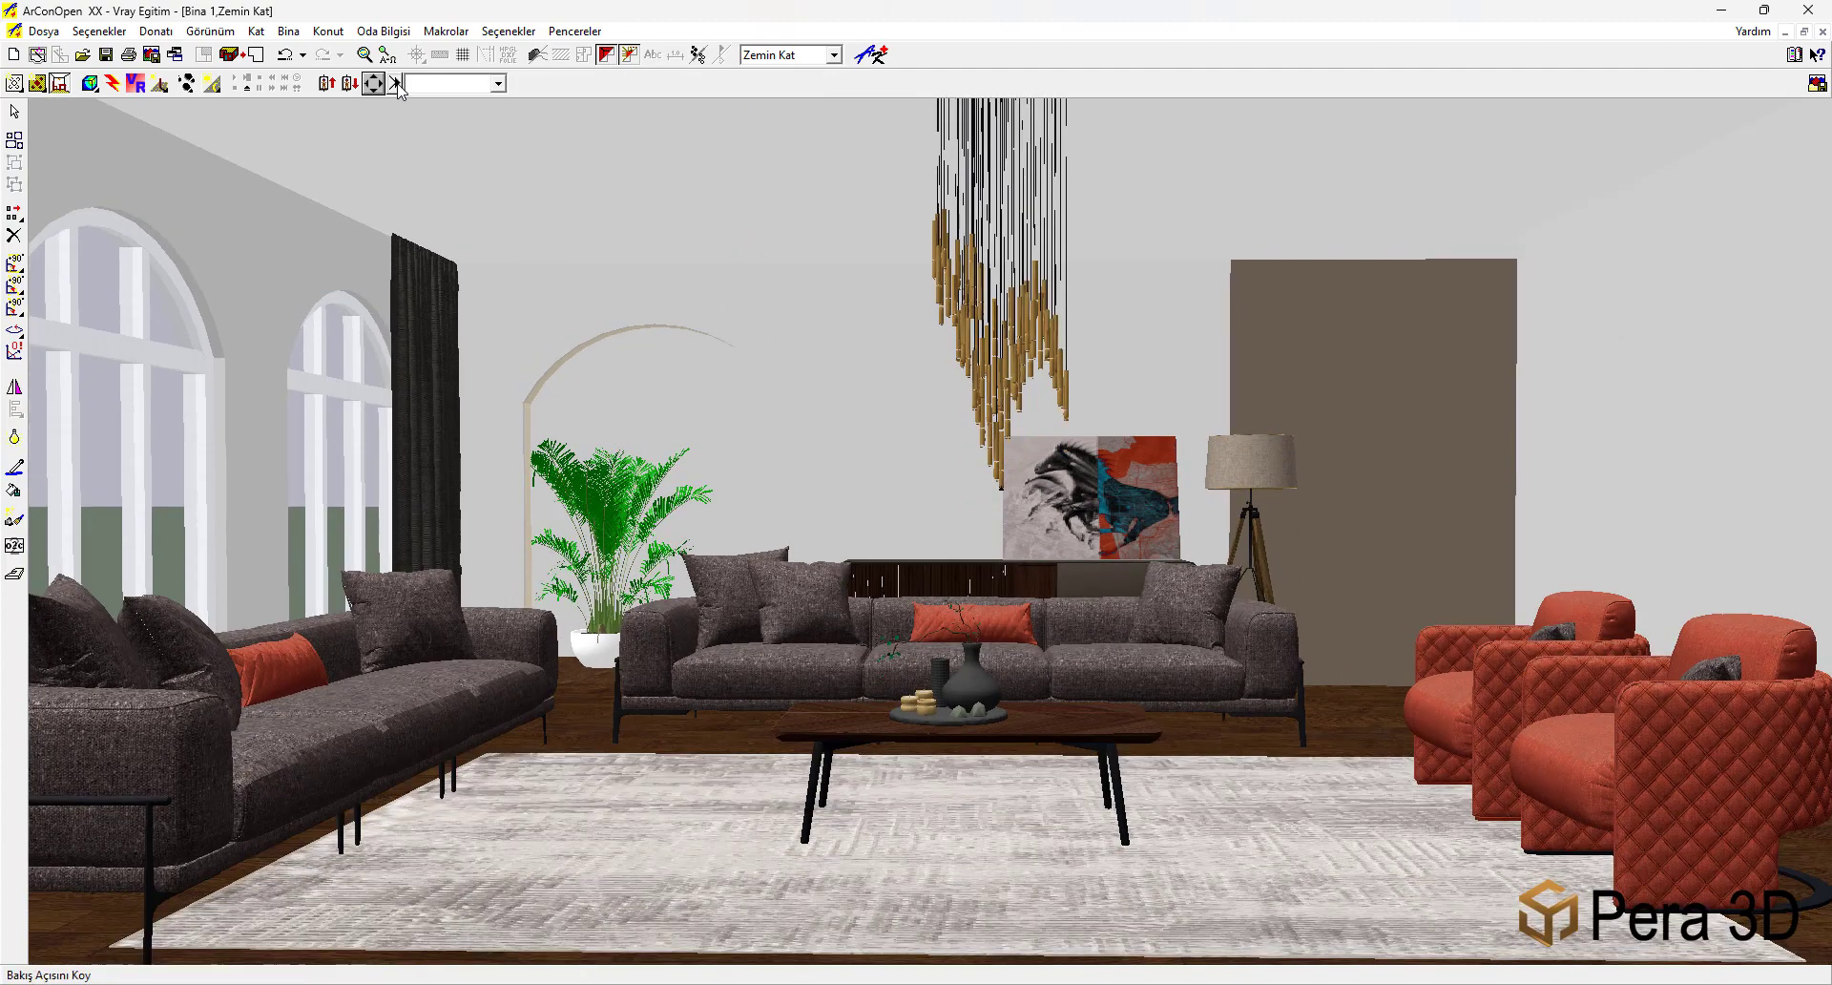
{"action": "double_click", "coordinate": [451, 122]}
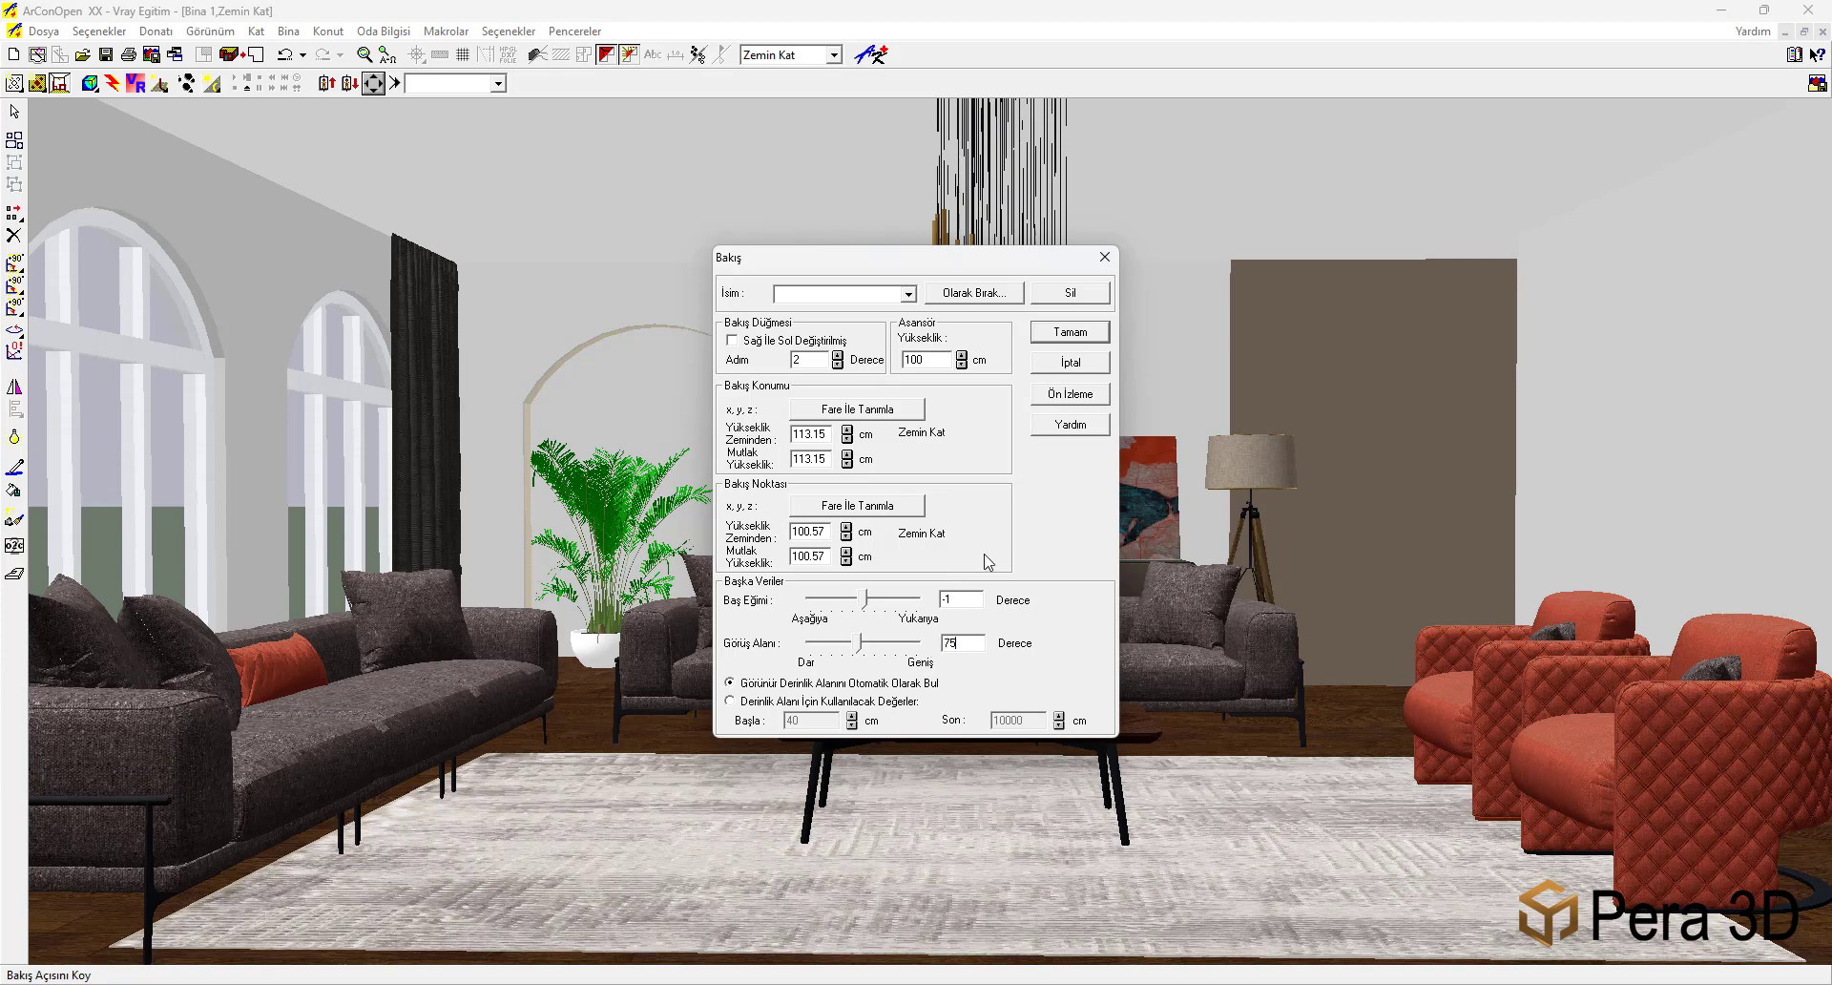
{"action": "left_click", "coordinate": [1083, 334]}
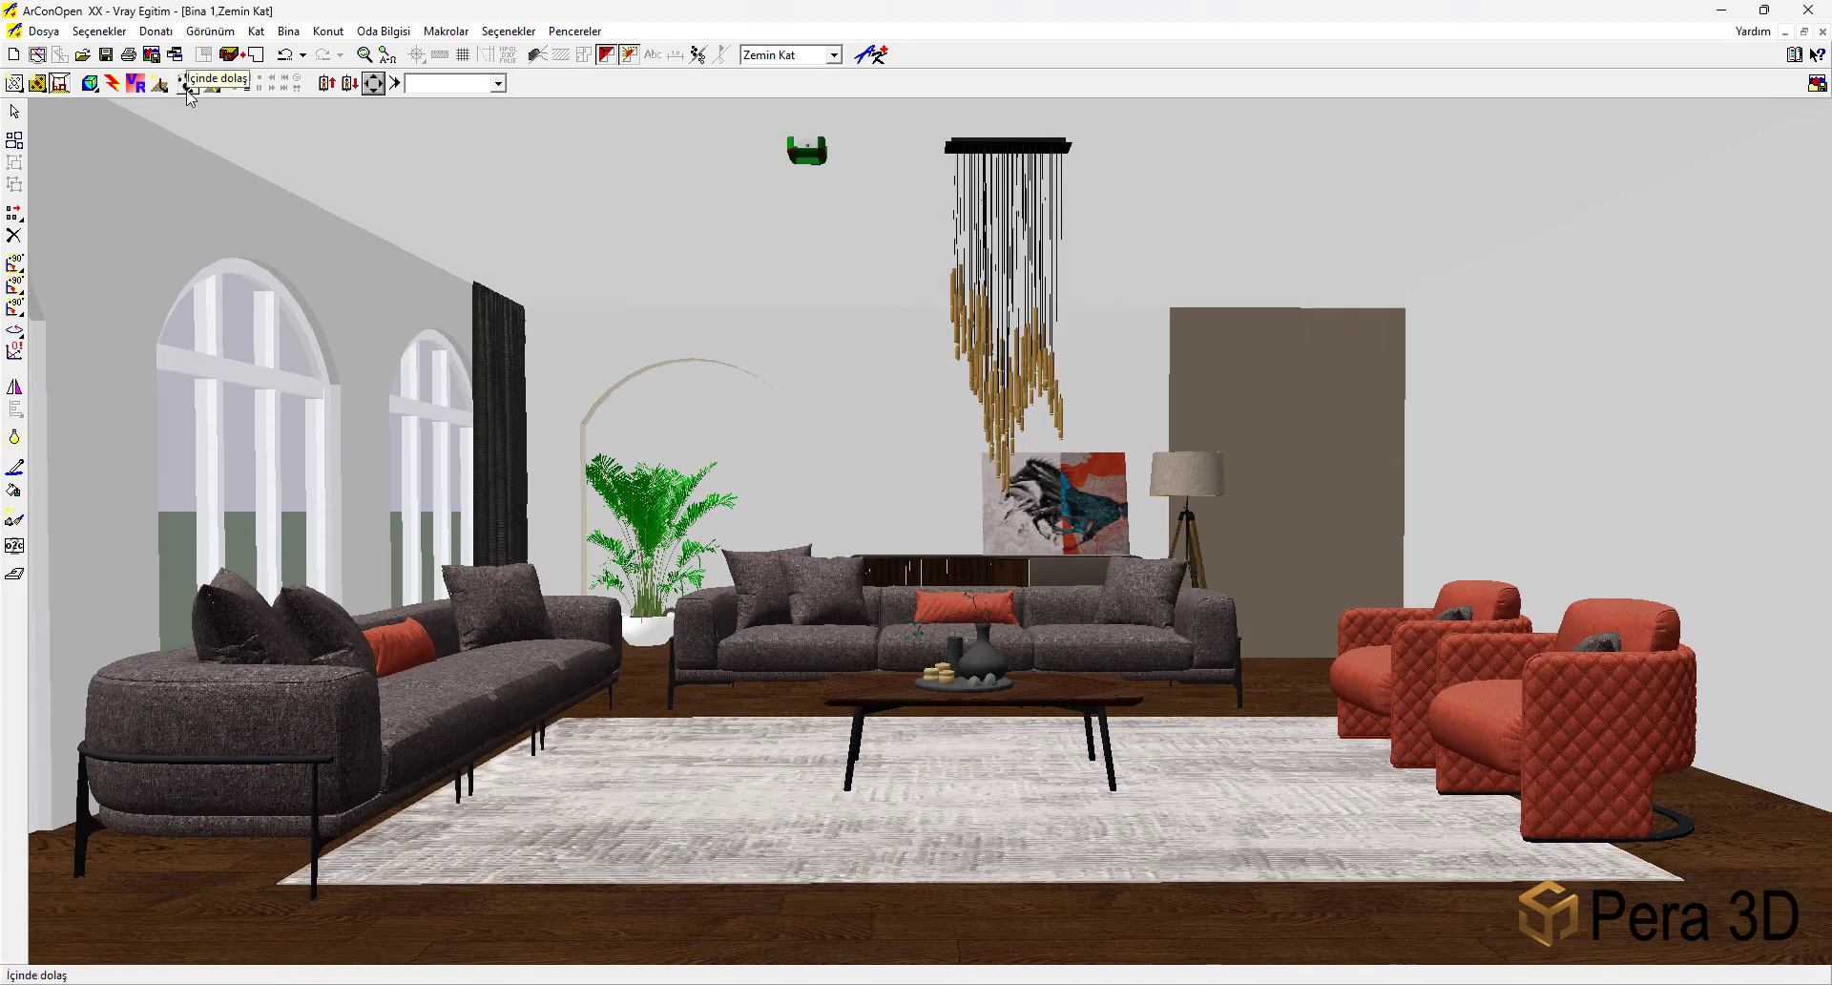
{"action": "left_click_drag", "start_coordinate": [948, 299], "coordinate": [948, 298]}
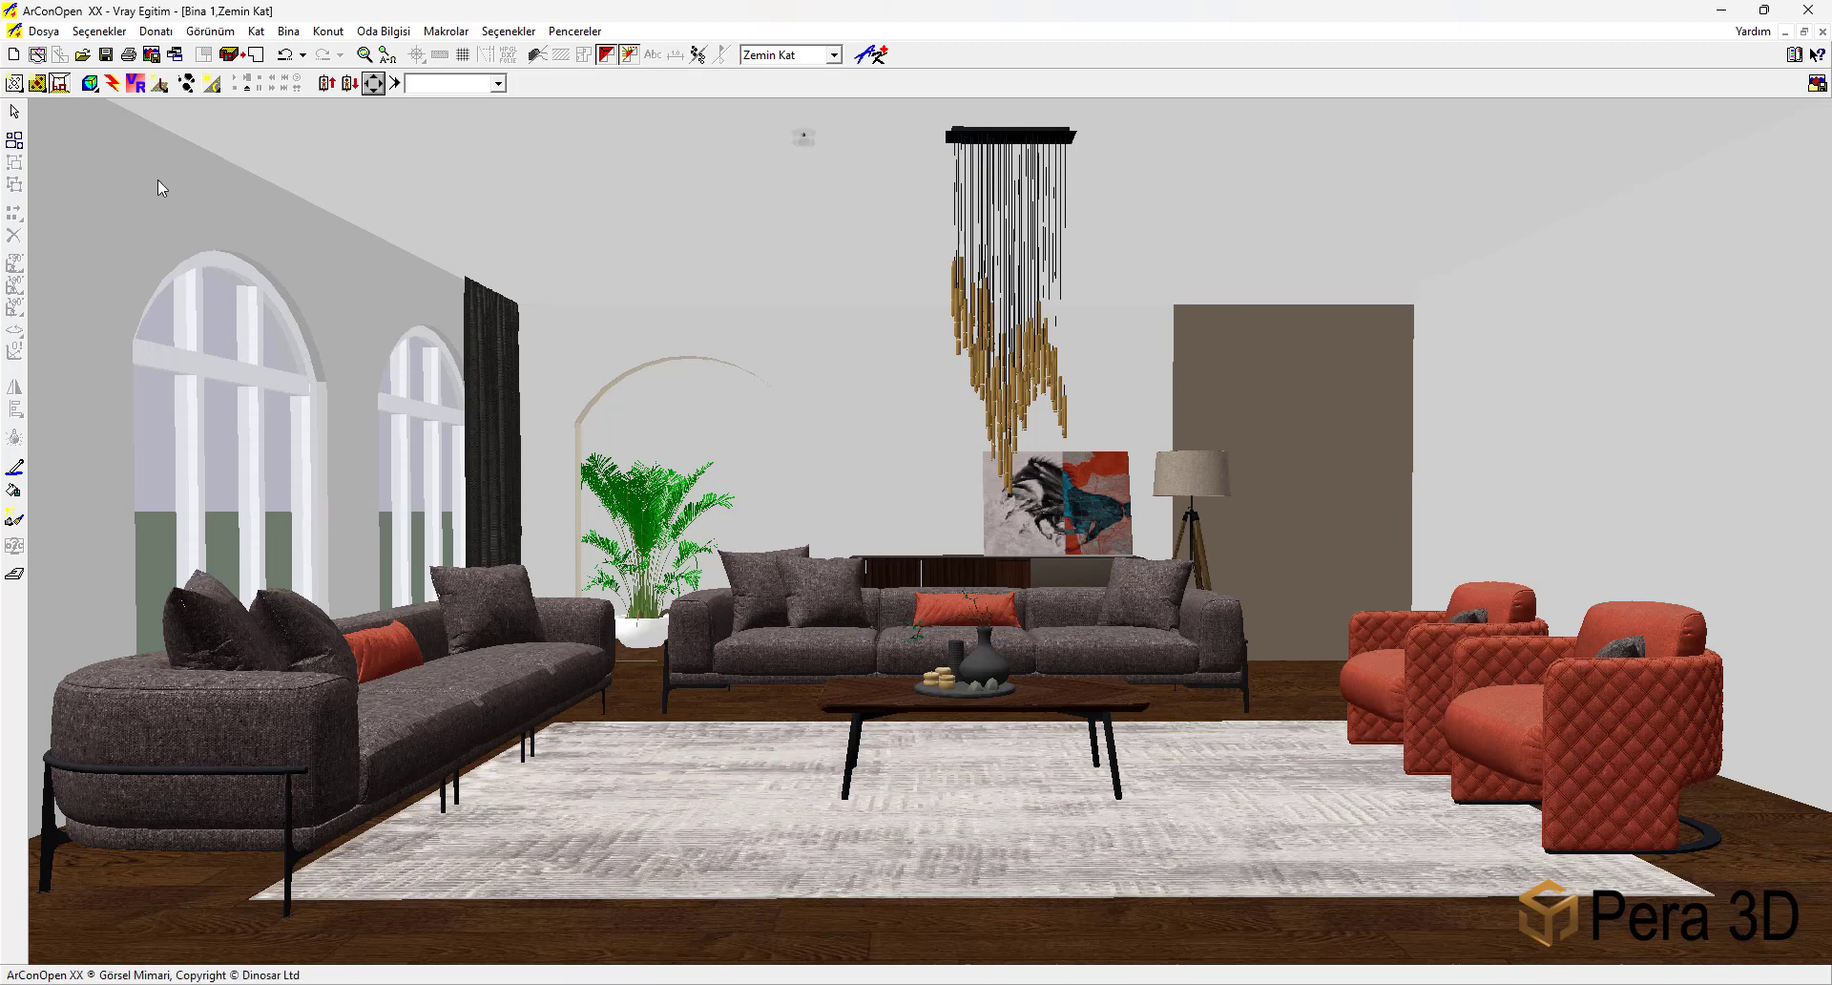
Set the daylight's local time to 17:00 in the advanced brightness settings and apply it.
{"action": "left_click", "coordinate": [214, 86]}
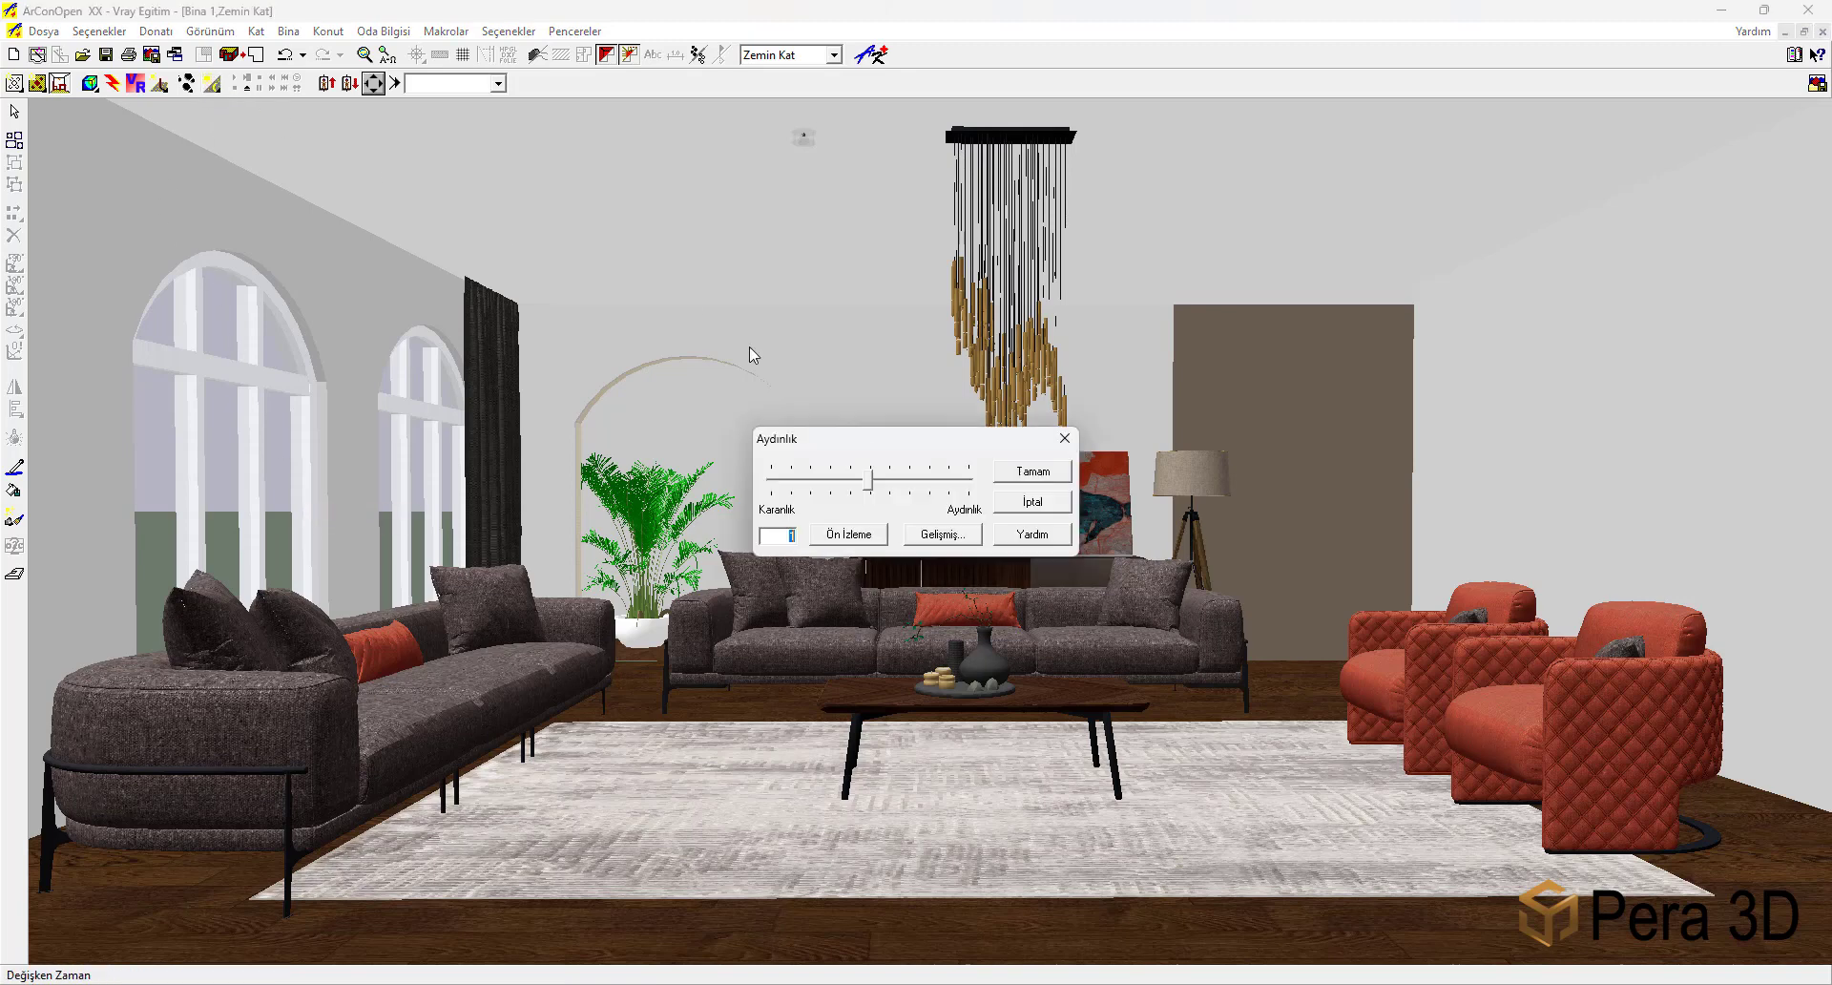
{"action": "left_click", "coordinate": [958, 540]}
{"action": "double_click", "coordinate": [707, 504]}
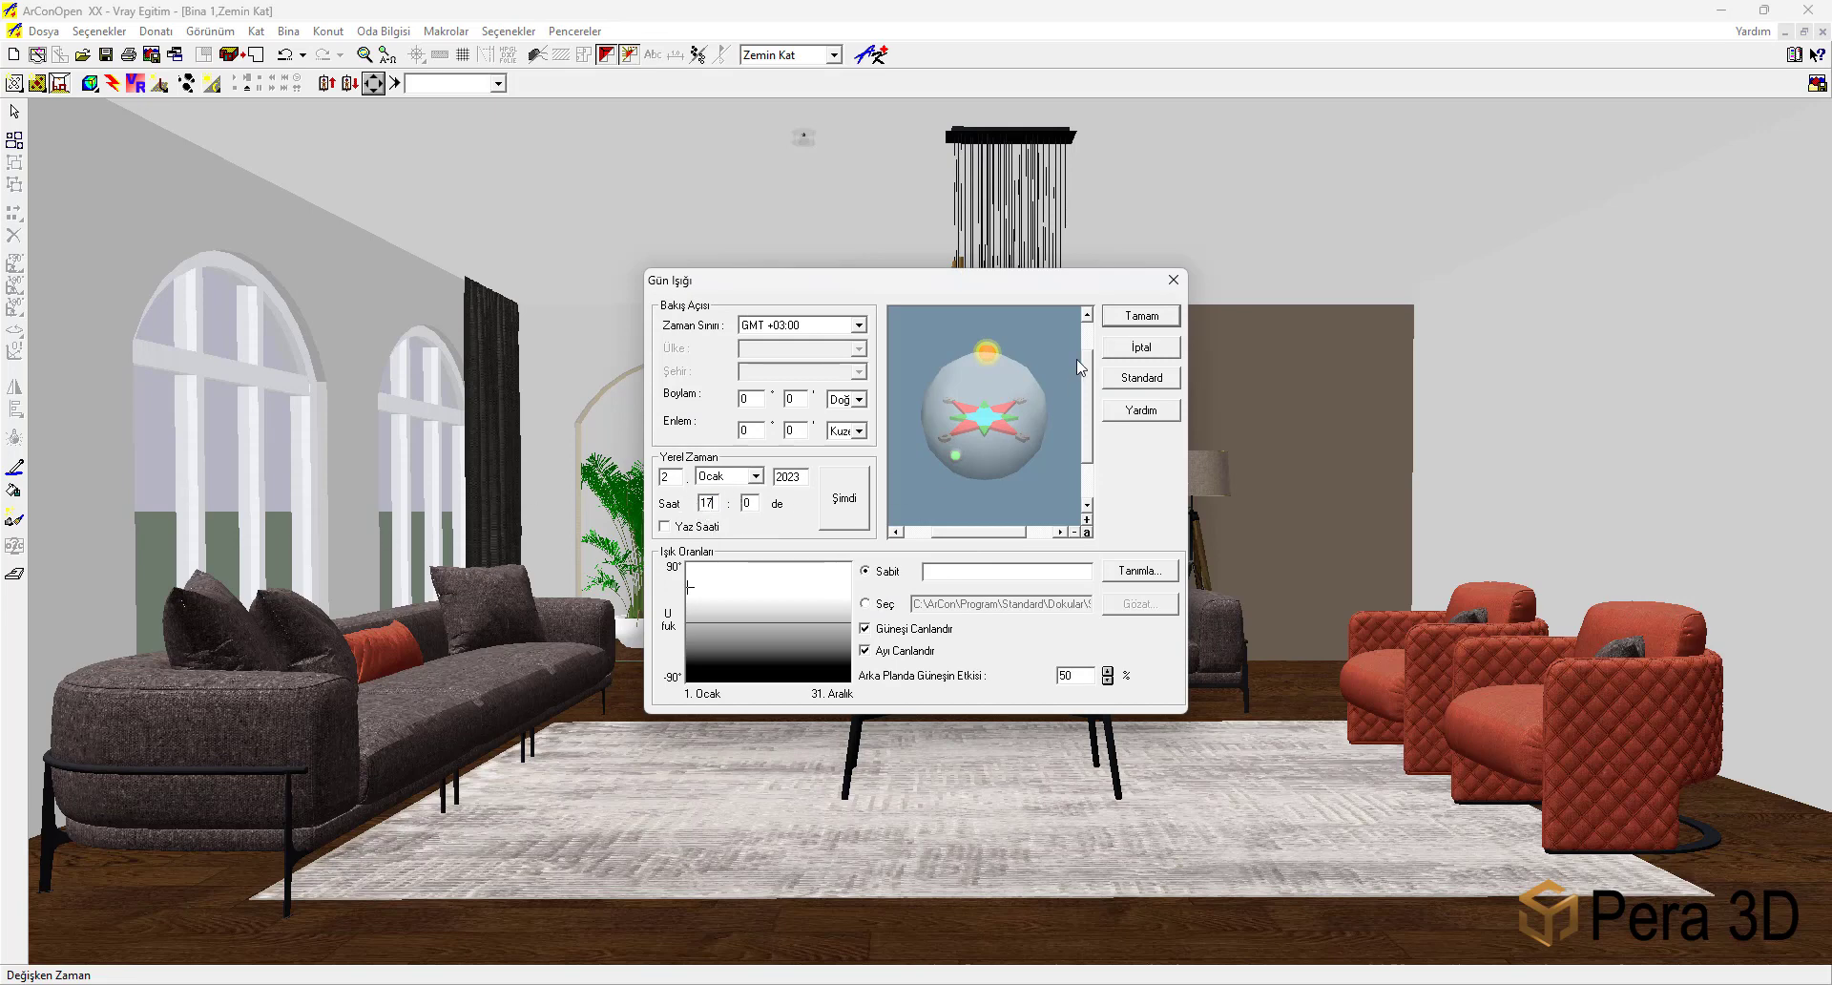
{"action": "left_click", "coordinate": [1122, 318]}
{"action": "left_click", "coordinate": [1058, 441]}
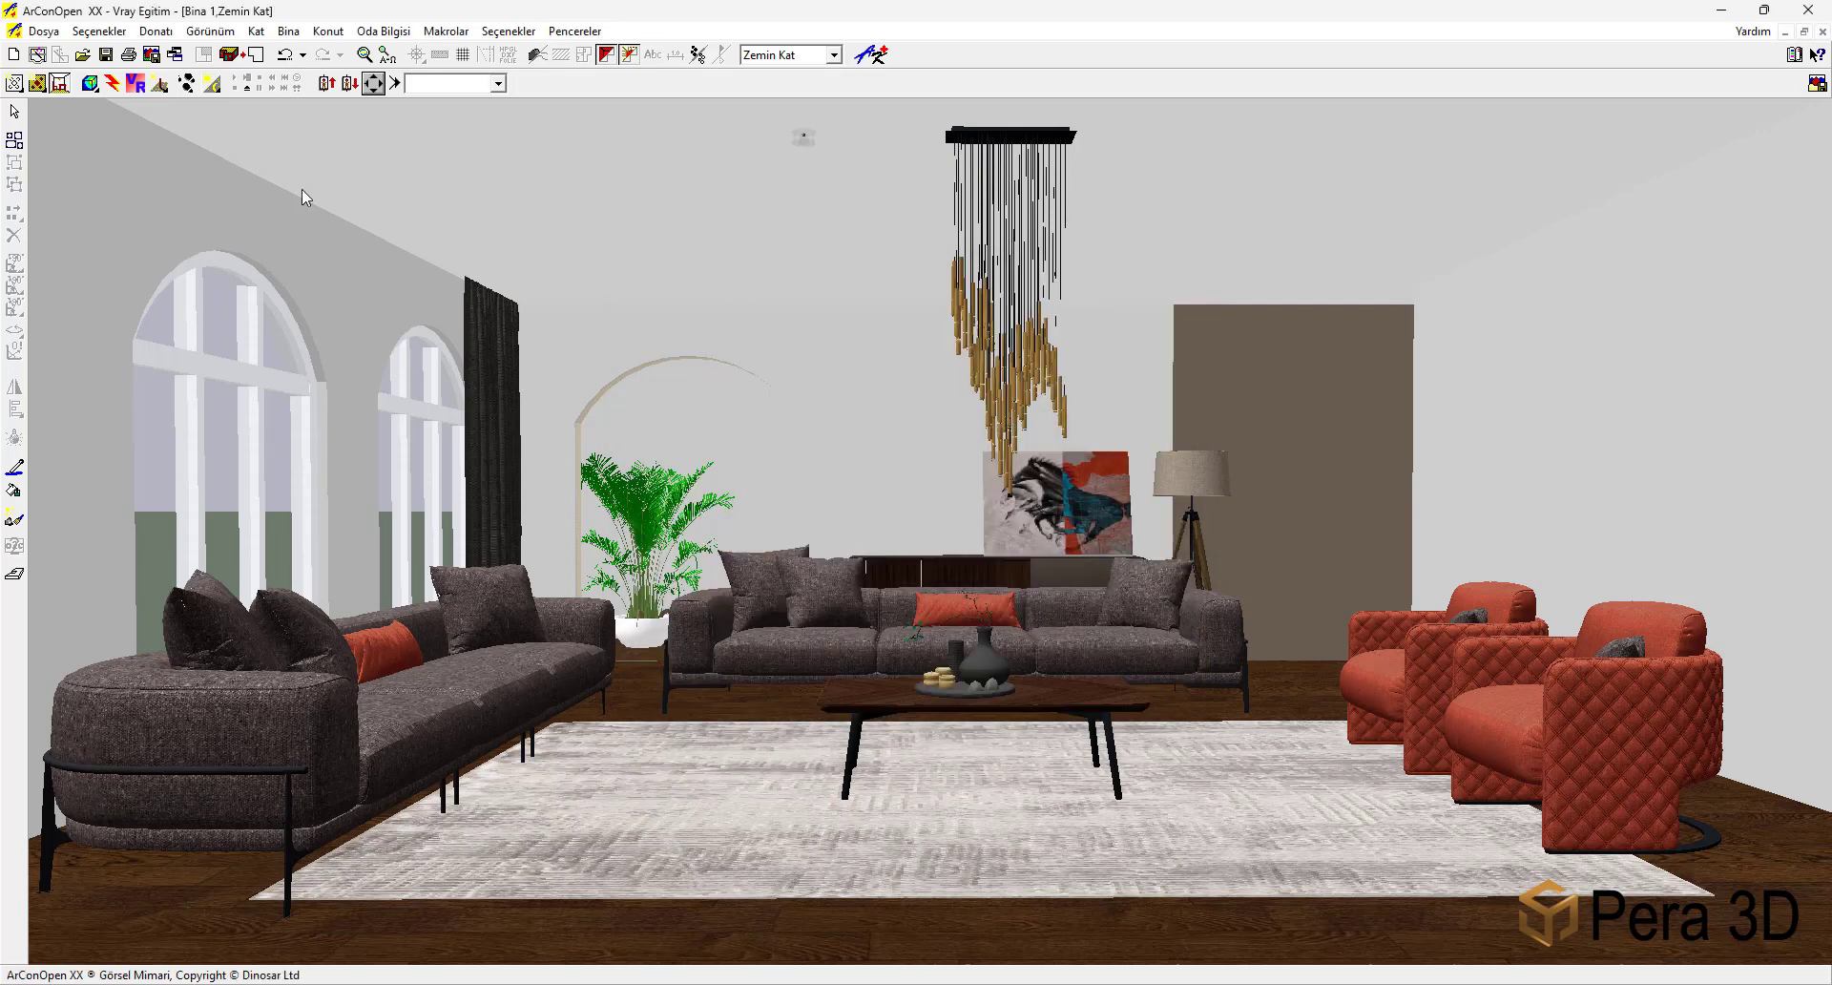
Recalculate the room's lighting with the new daylight and export the scene for V-Ray rendering, overwriting VRay.vry.
{"action": "left_click", "coordinate": [111, 84]}
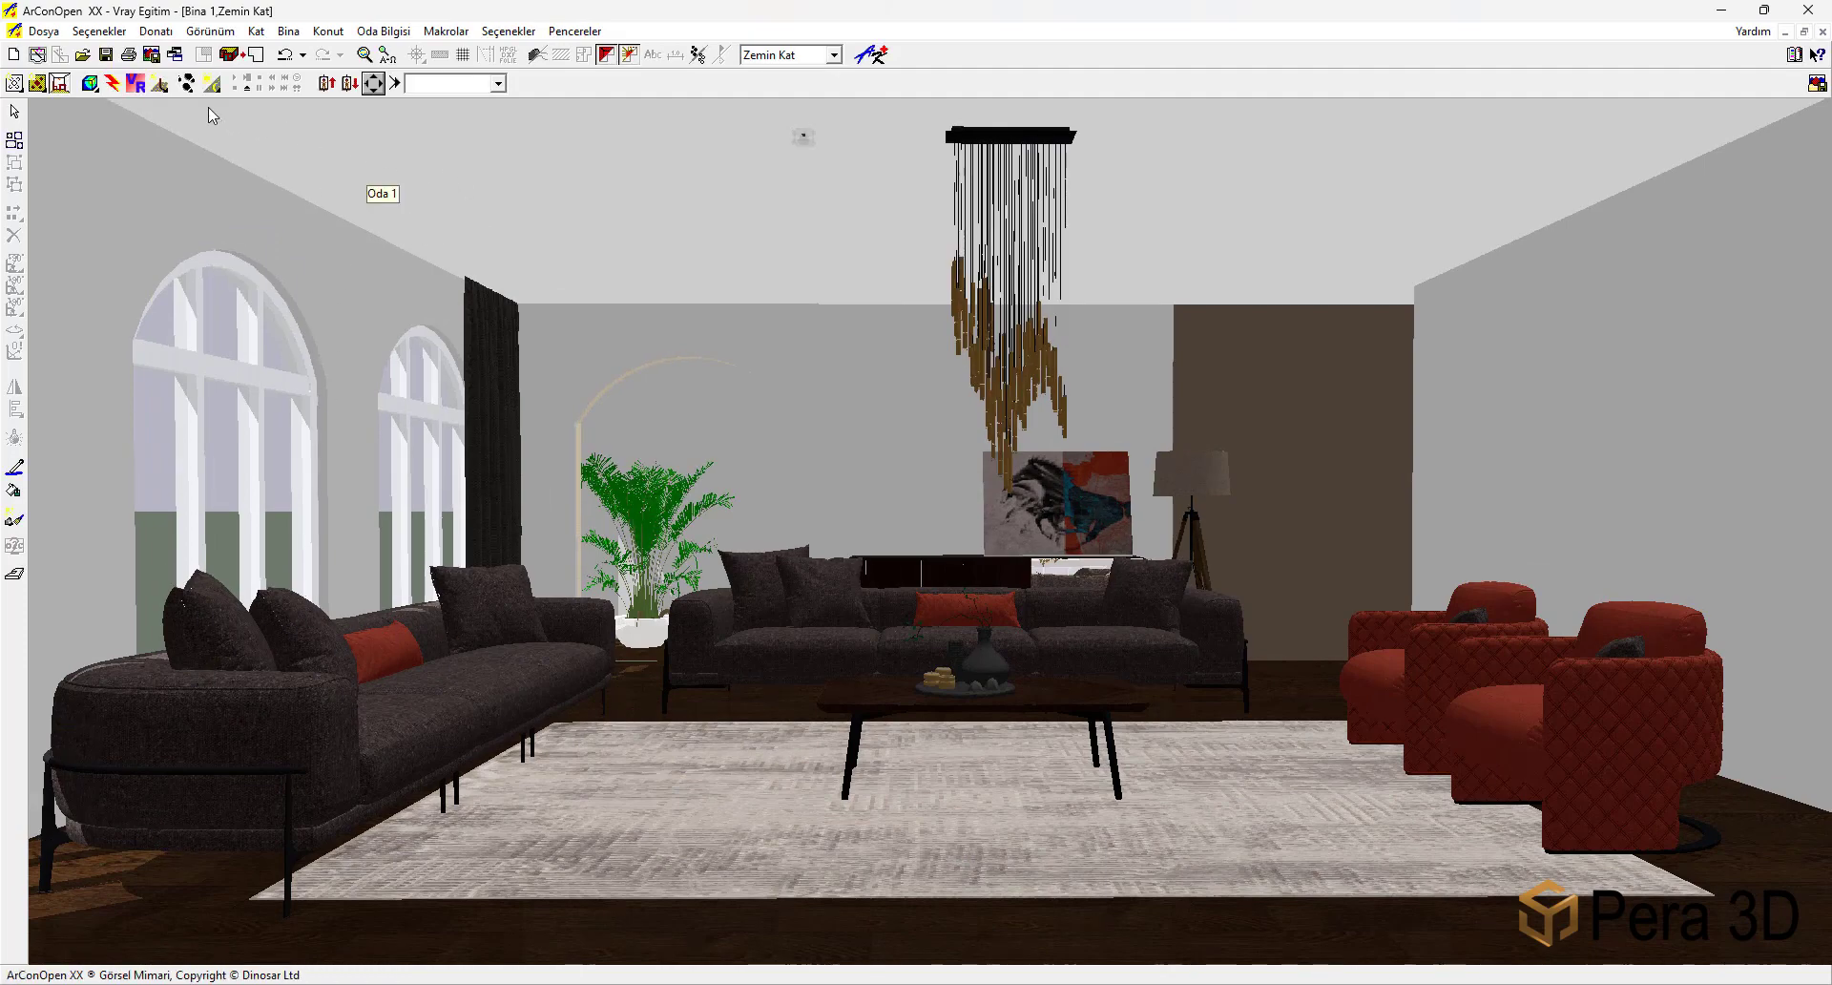
{"action": "left_click", "coordinate": [135, 84]}
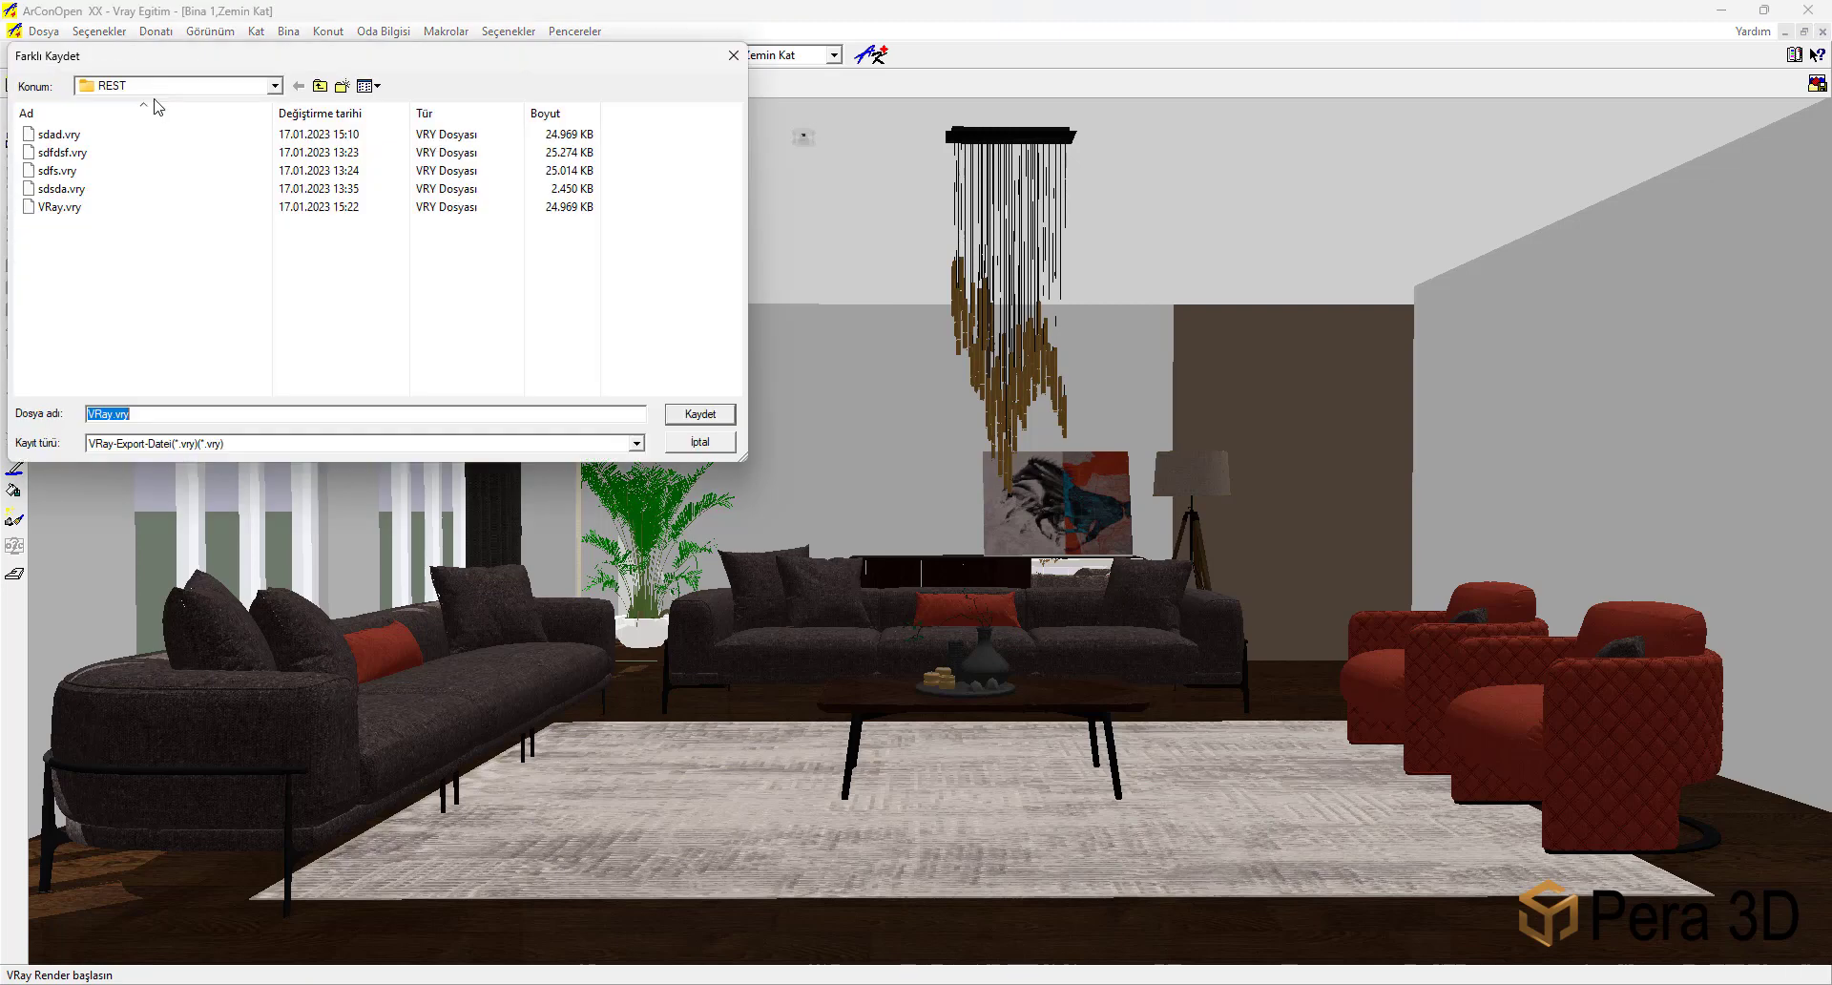
{"action": "left_click", "coordinate": [702, 416]}
{"action": "left_click", "coordinate": [966, 505]}
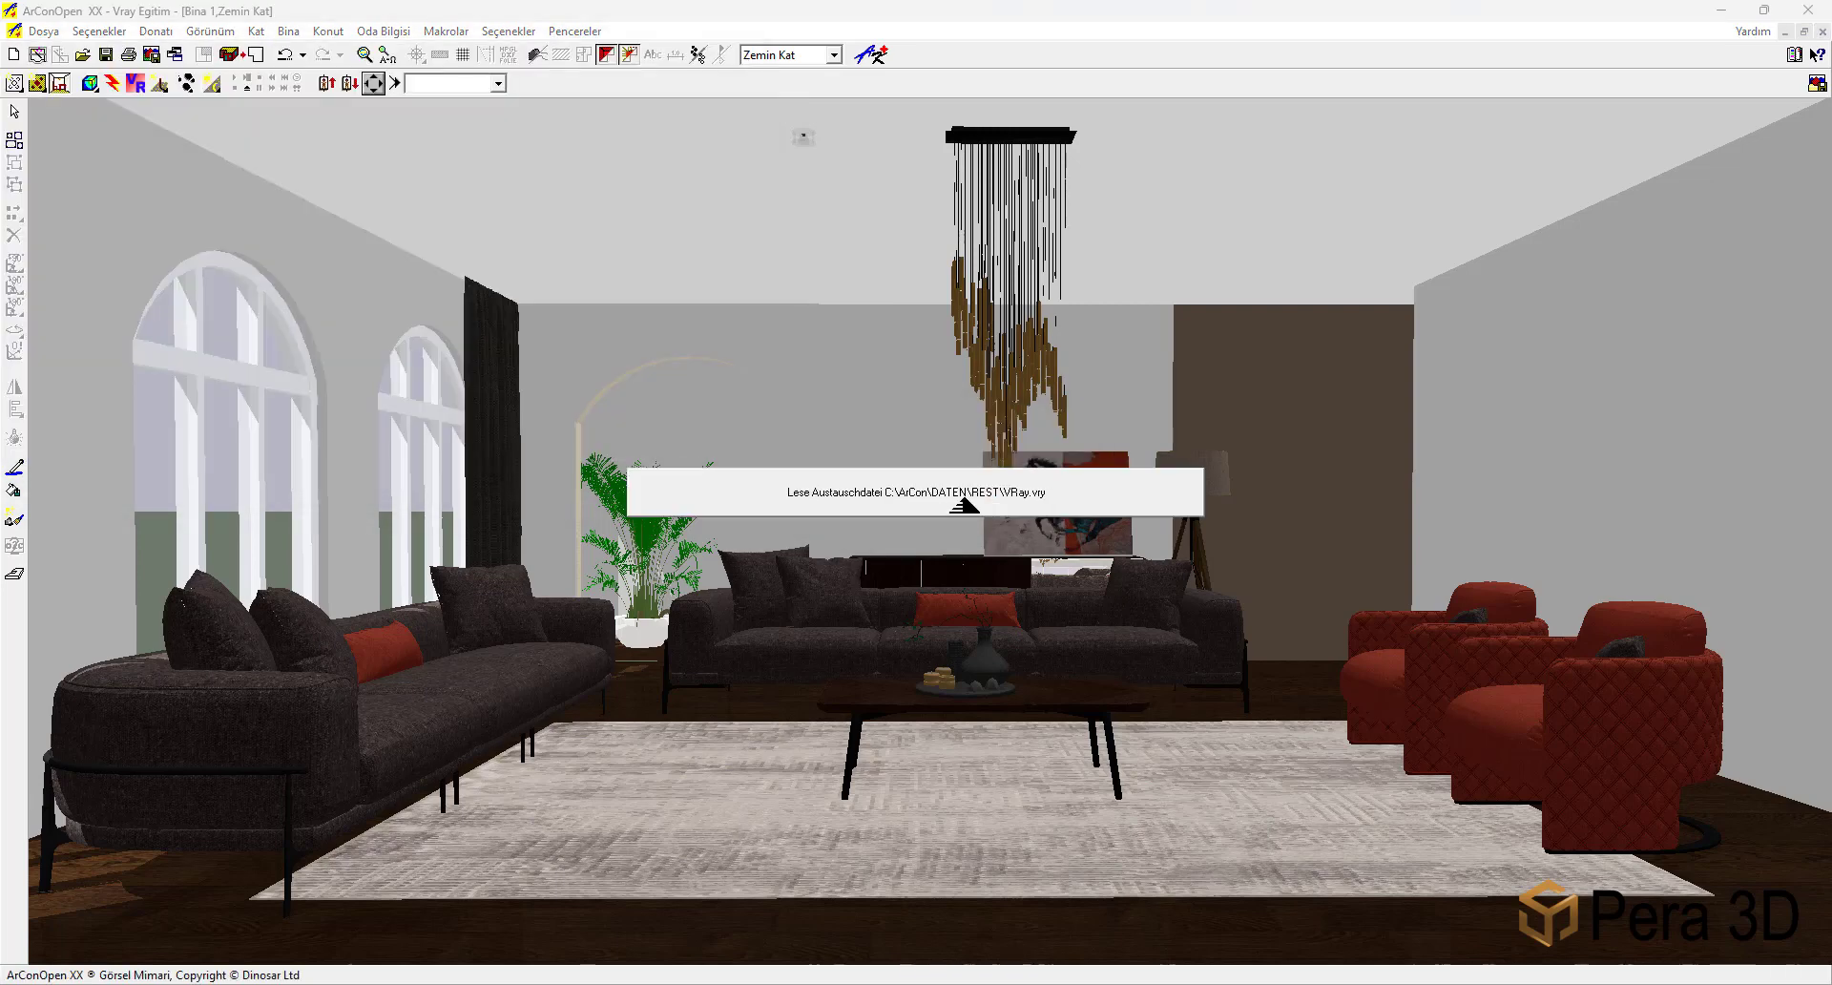
{"action": "left_click", "coordinate": [928, 540]}
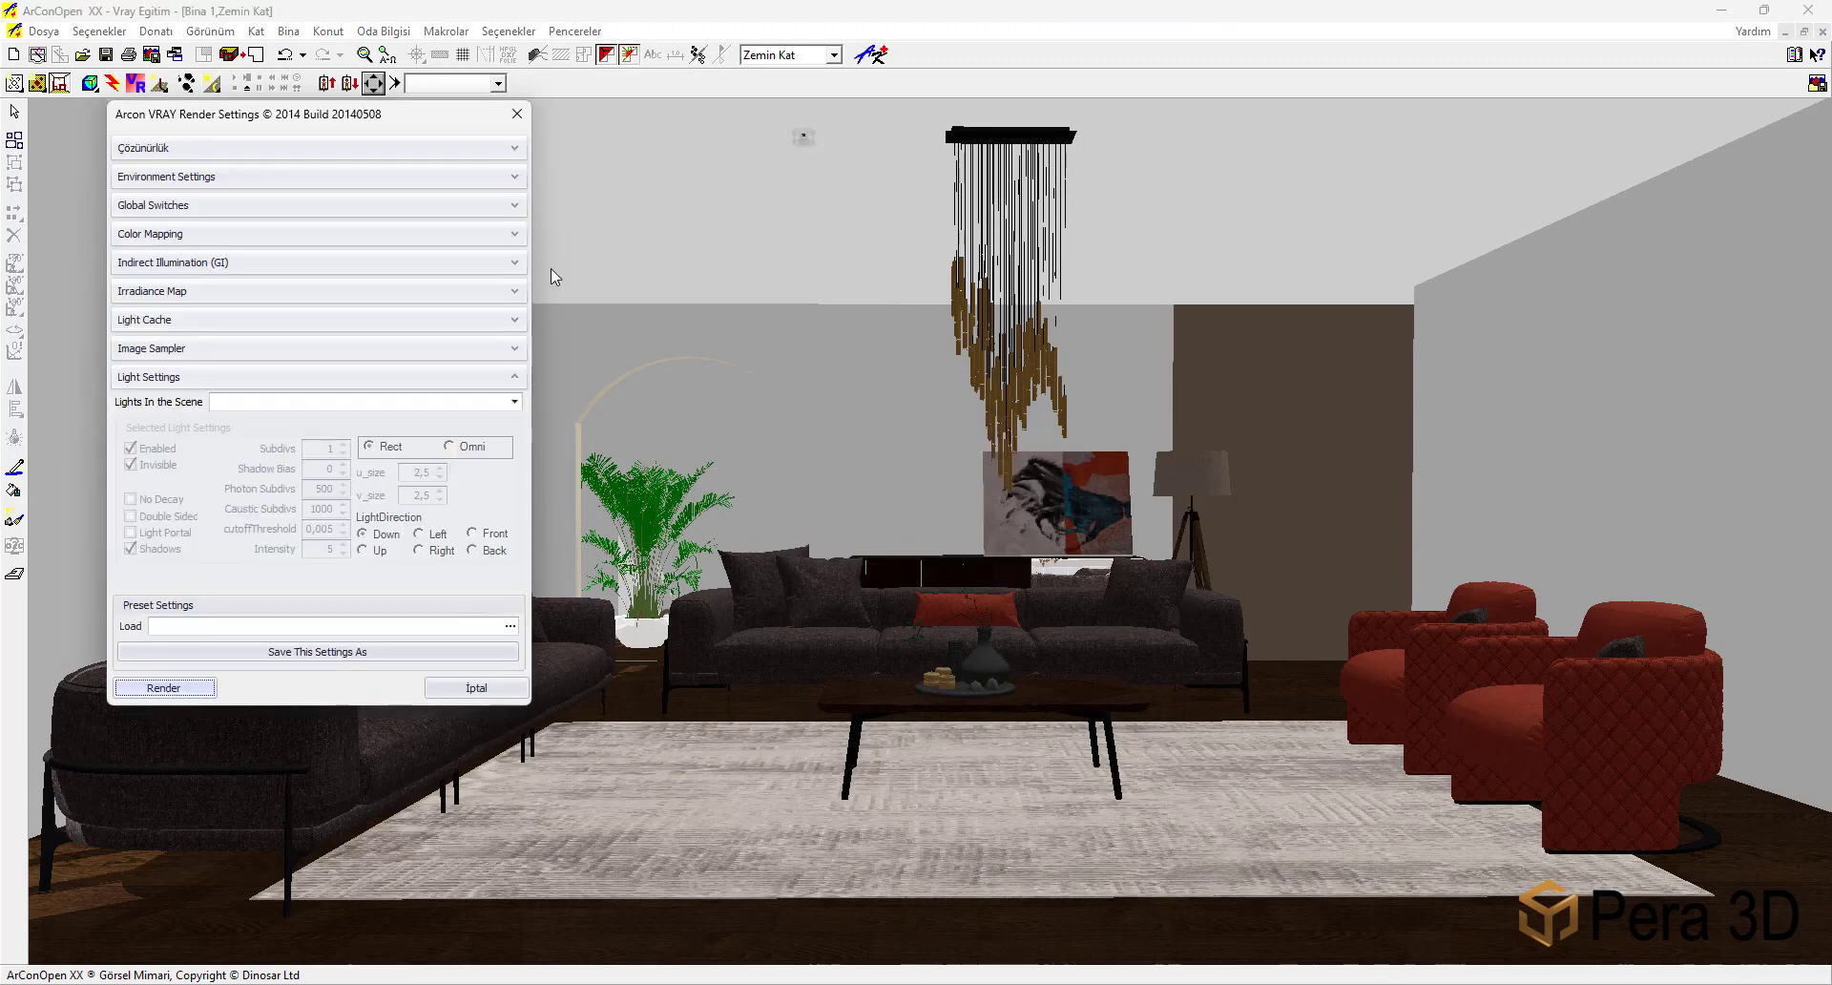
{"action": "left_click_drag", "start_coordinate": [395, 116], "coordinate": [925, 250]}
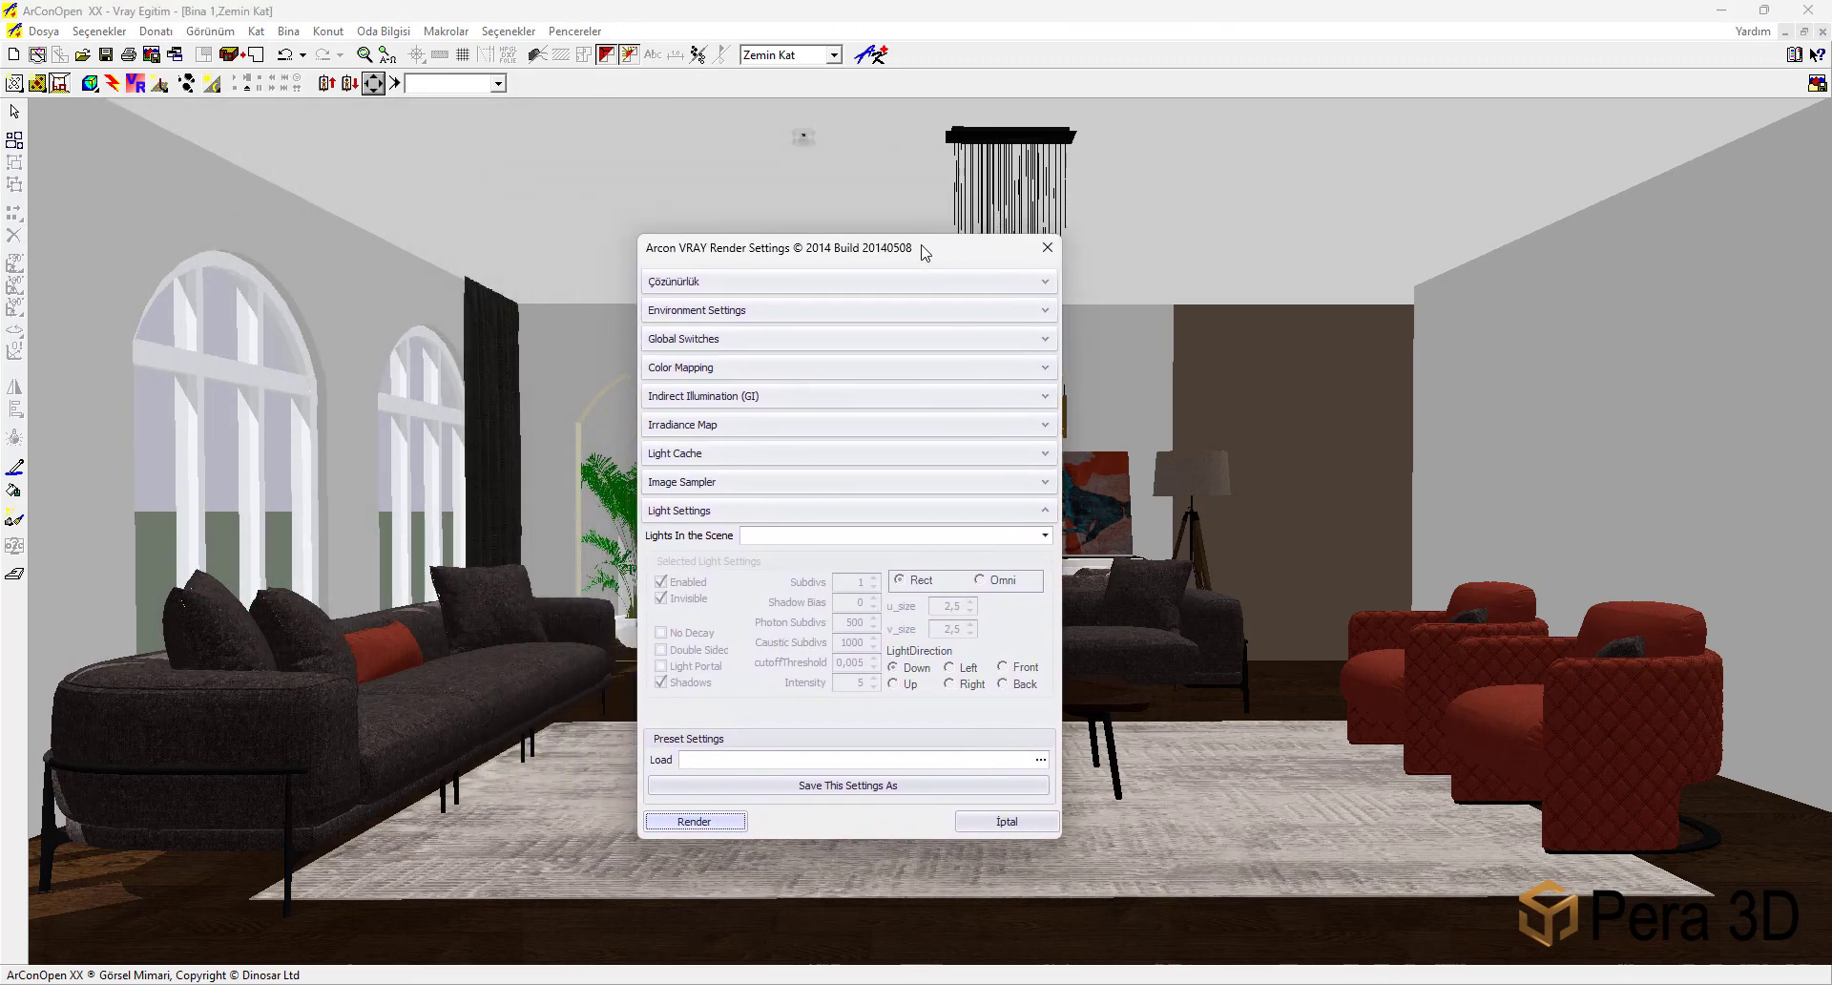
Set the render resolution to 1440 x 768.
{"action": "left_click", "coordinate": [1045, 282]}
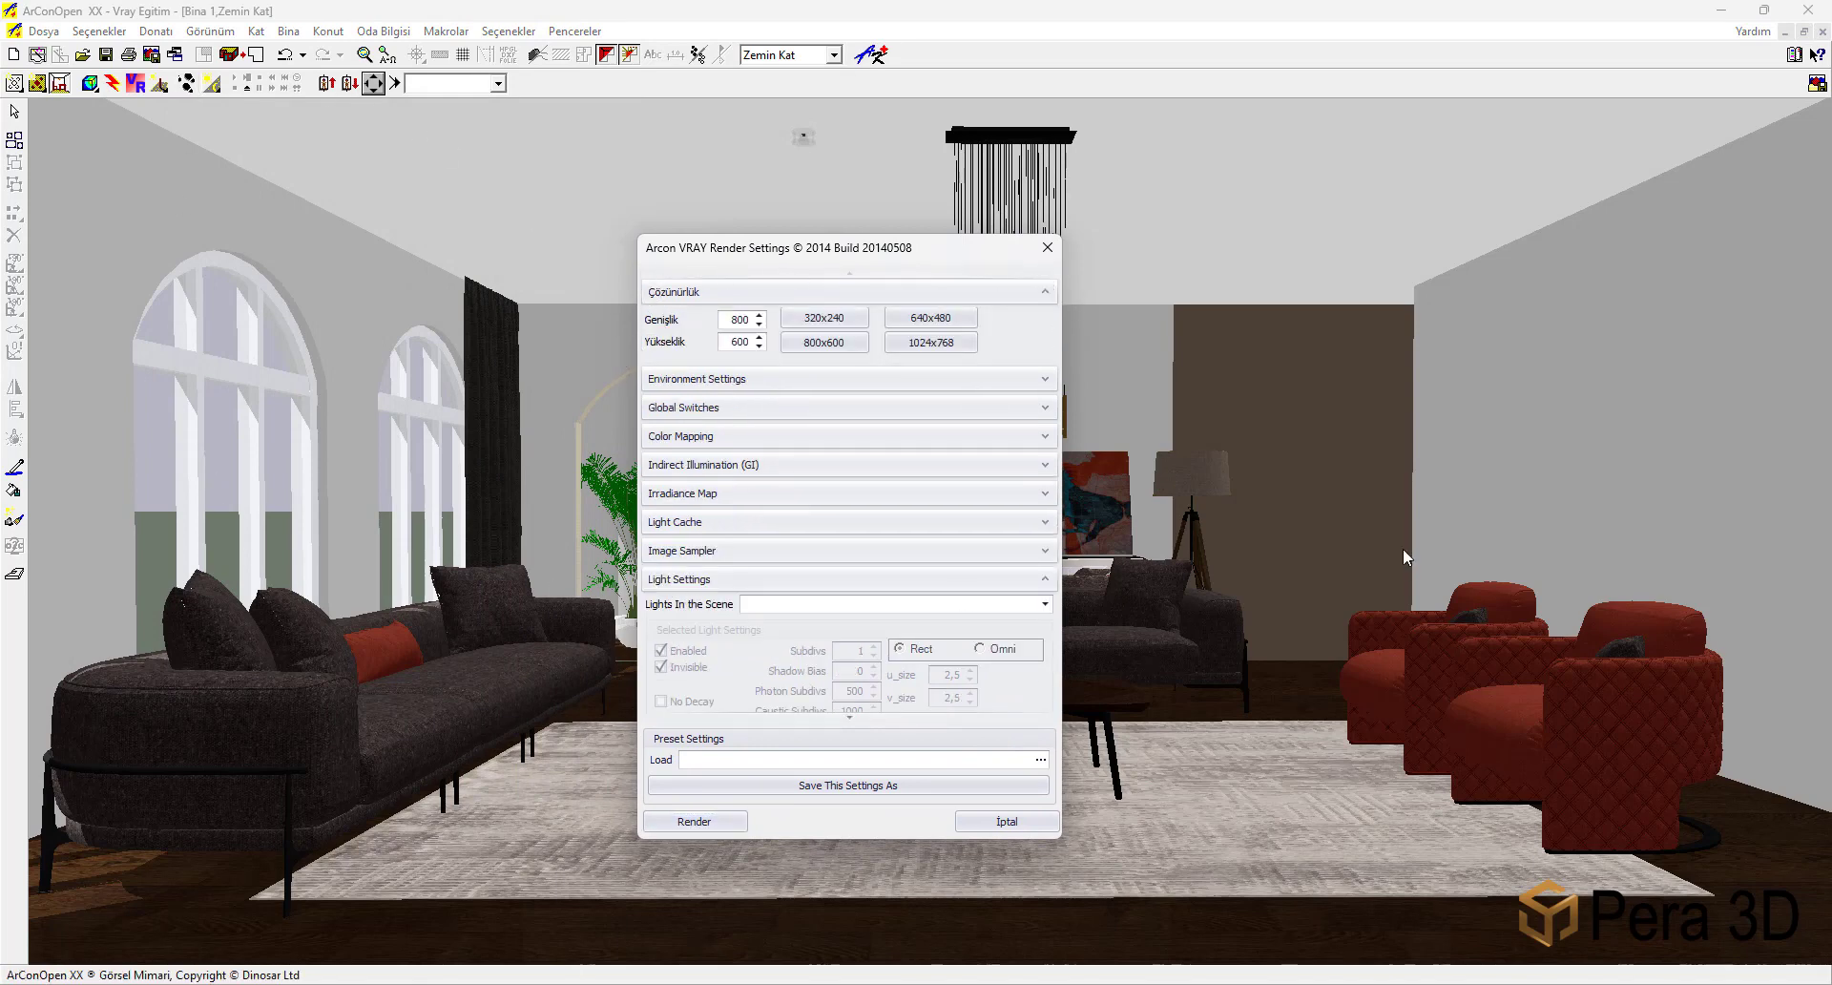
{"action": "left_click", "coordinate": [940, 344]}
{"action": "double_click", "coordinate": [736, 319]}
{"action": "type", "text": "1440"}
{"action": "left_click", "coordinate": [1045, 291]}
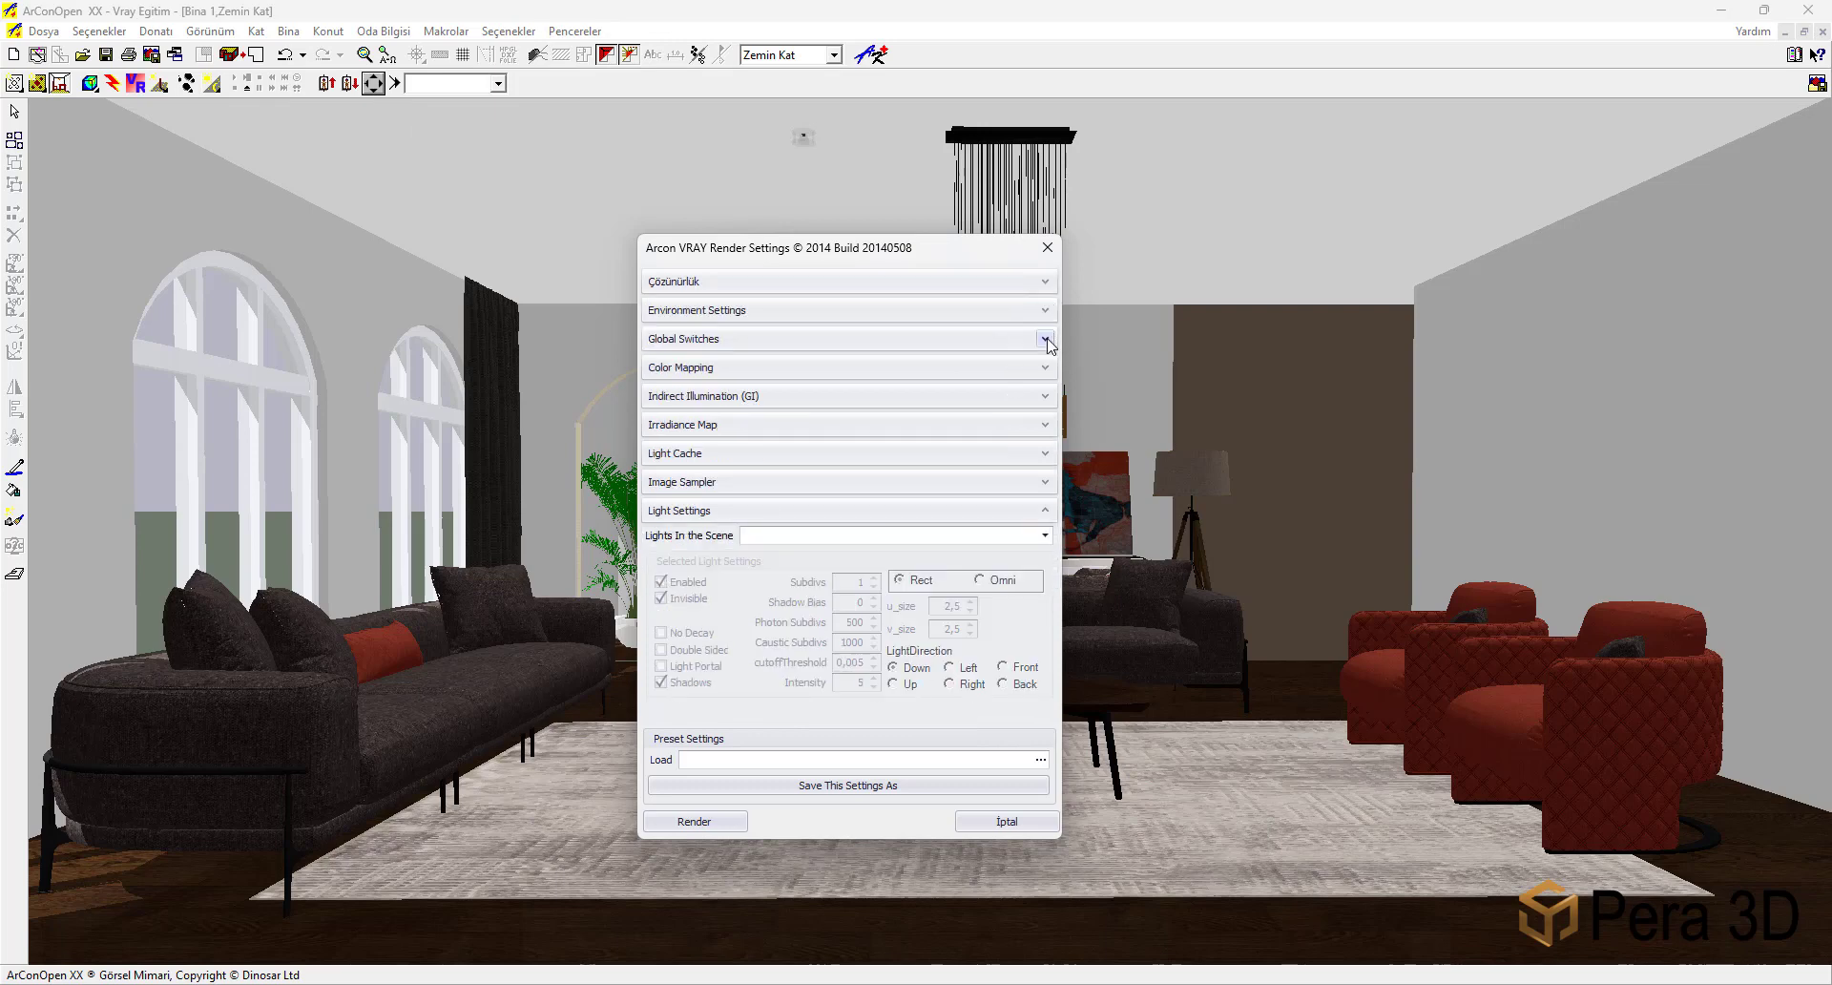
Turn off Displacement, Default Lights and Show GI Only in the global switches.
{"action": "left_click", "coordinate": [1045, 339]}
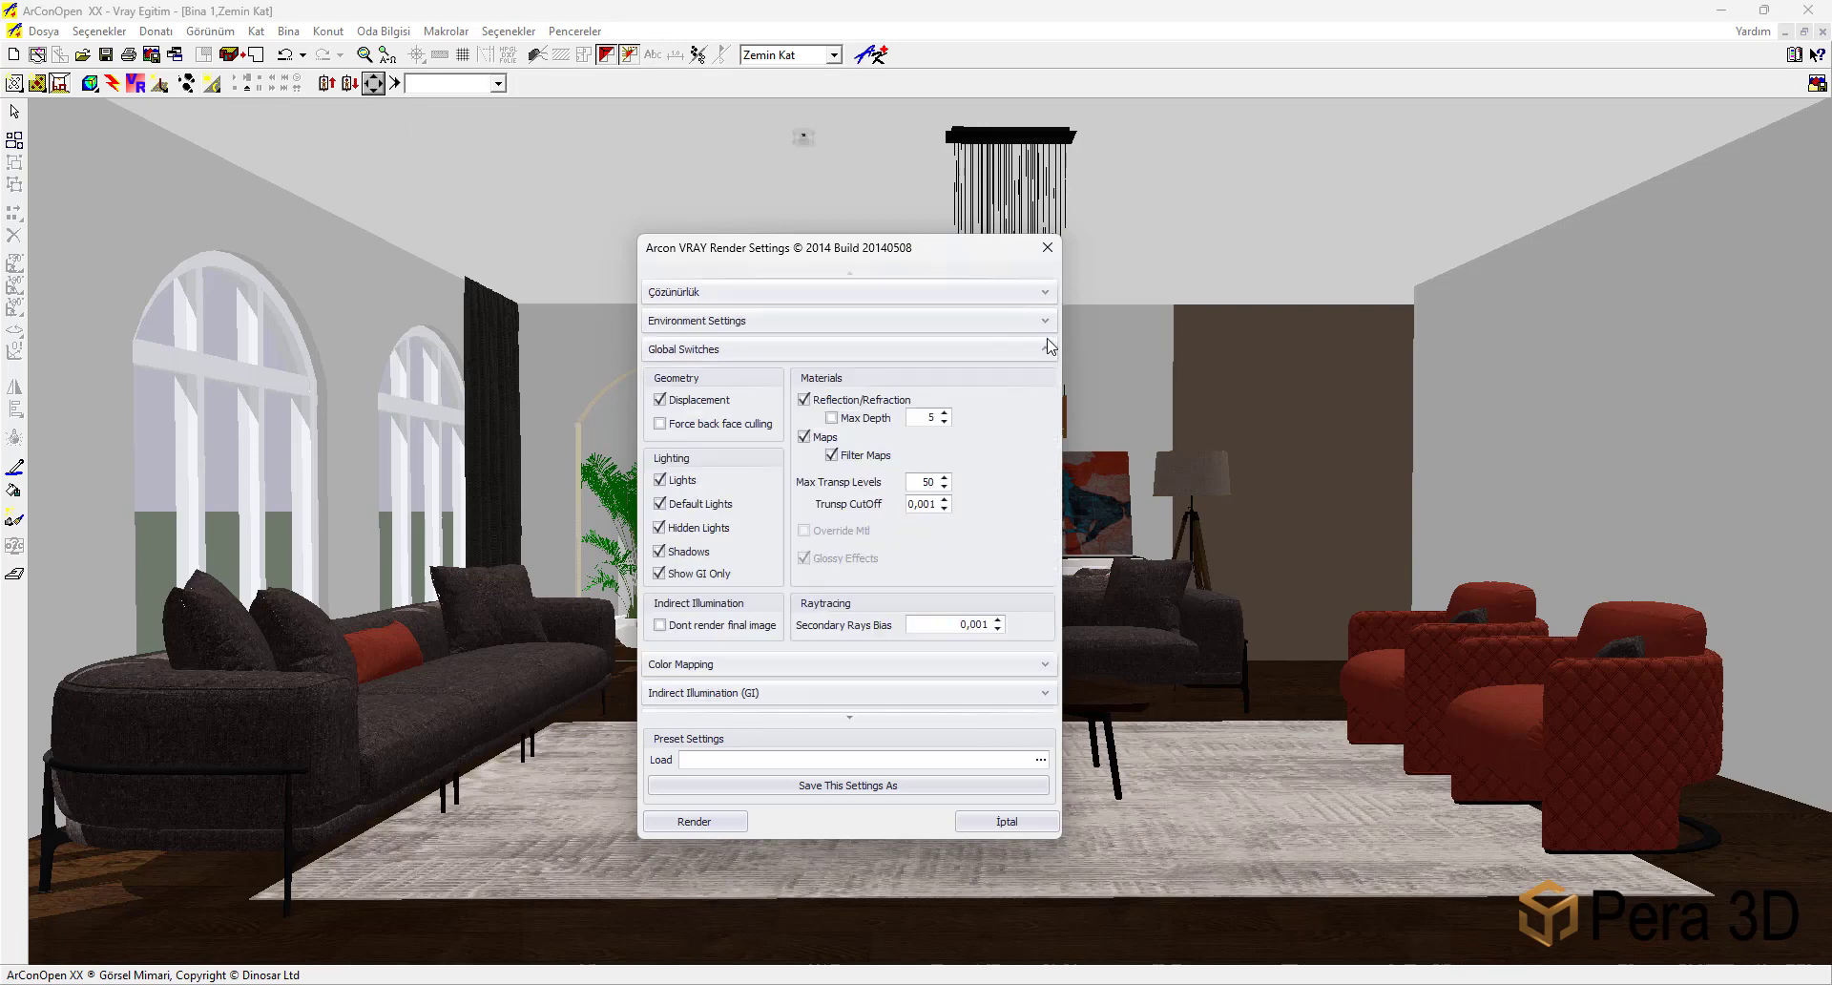
{"action": "left_click", "coordinate": [701, 401]}
{"action": "left_click", "coordinate": [700, 505]}
{"action": "left_click", "coordinate": [687, 576]}
{"action": "left_click", "coordinate": [1042, 349]}
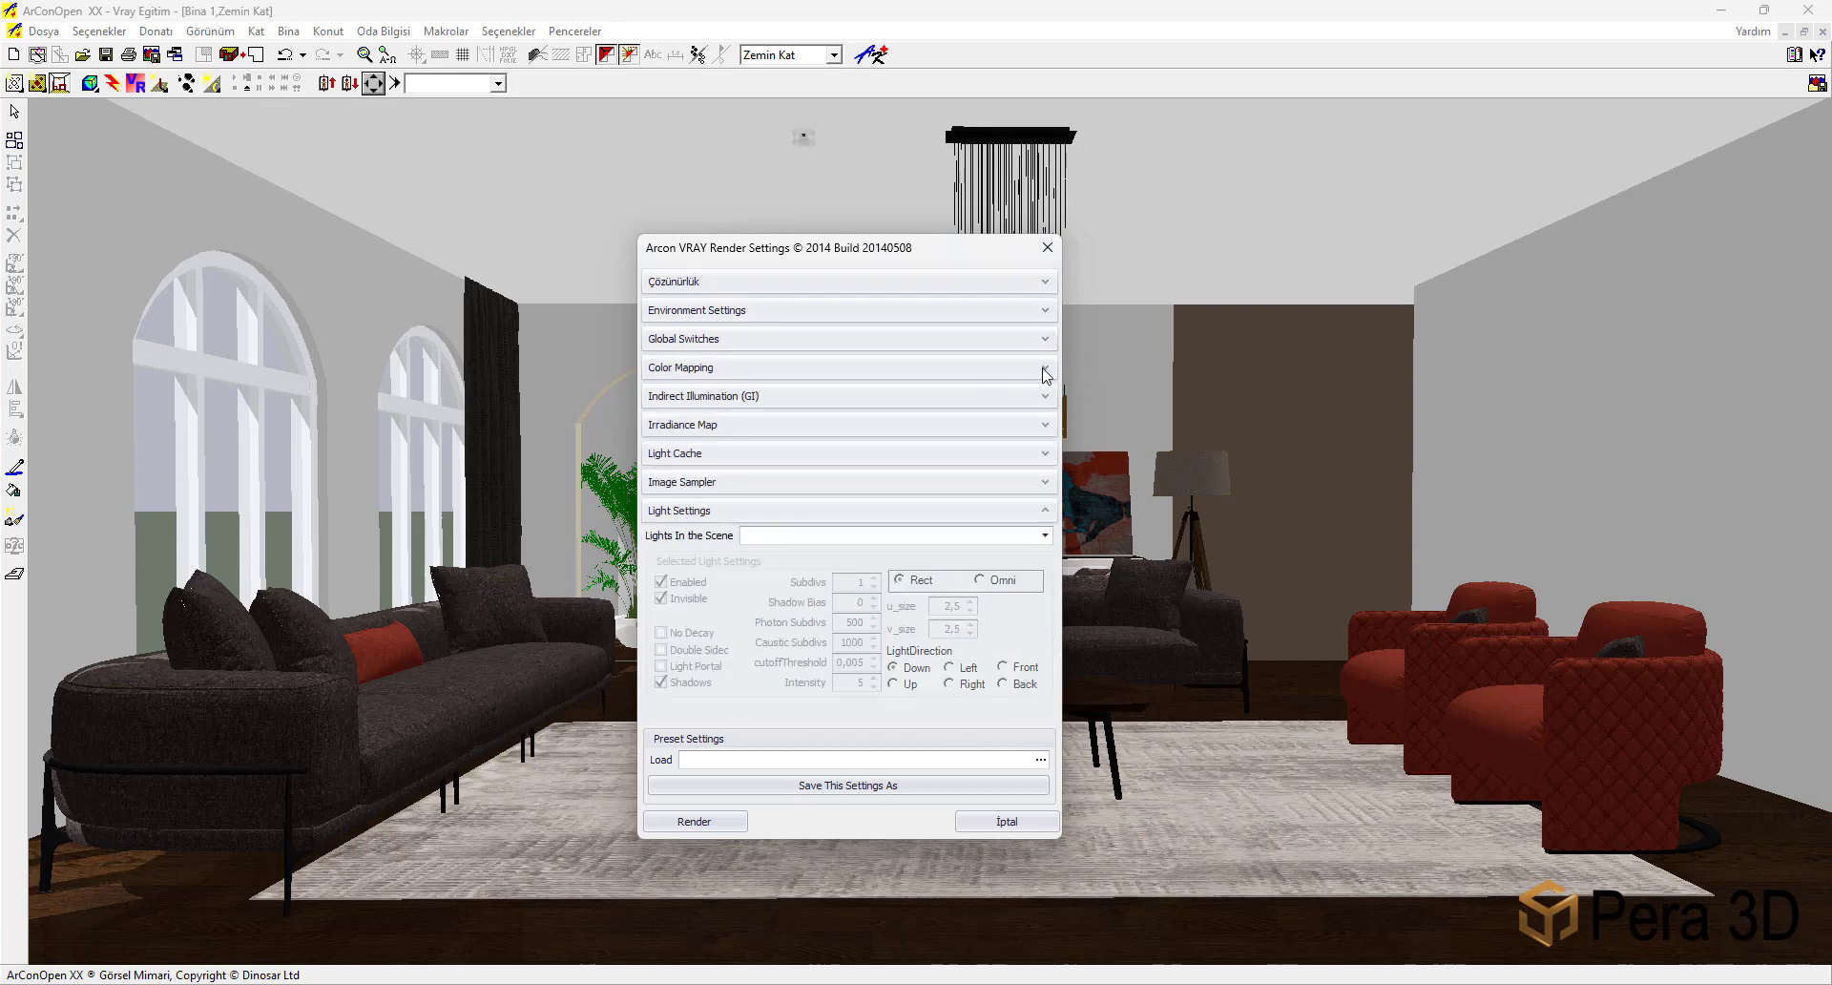
Set the bright multiplier of the Exponential color mapping to 8.
{"action": "left_click", "coordinate": [1045, 377]}
{"action": "left_click_drag", "start_coordinate": [747, 427], "coordinate": [772, 427]}
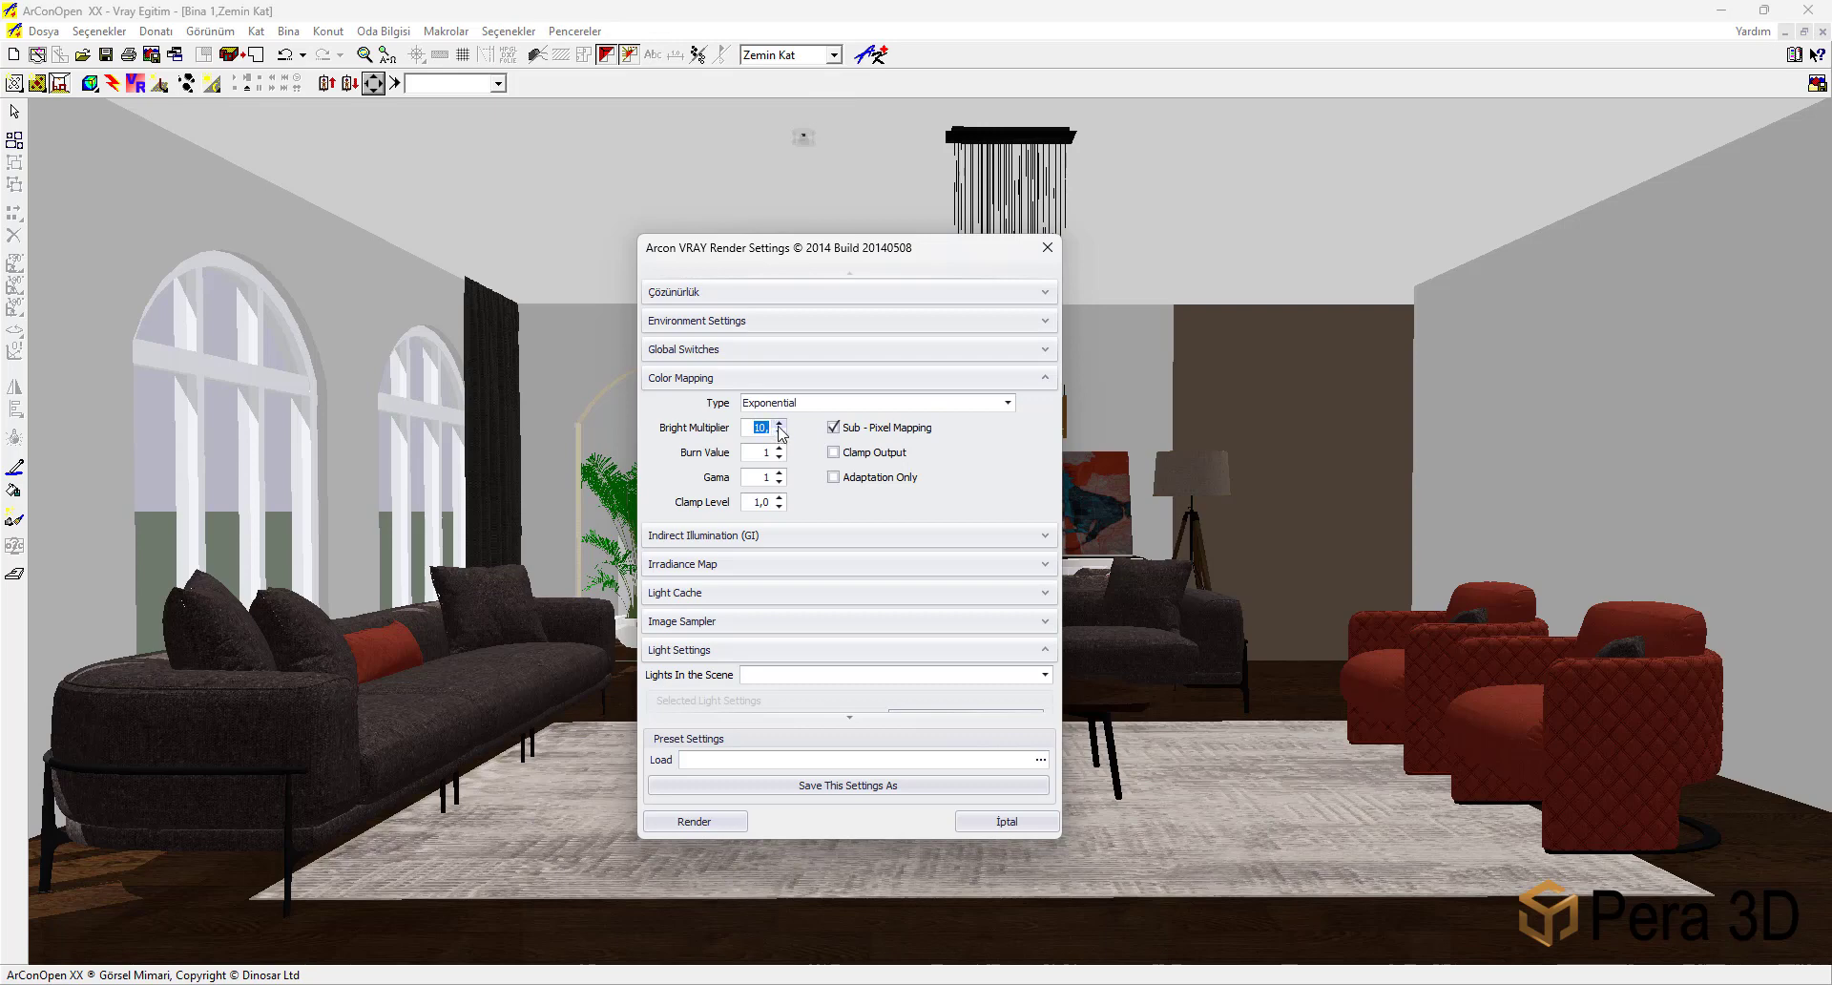
{"action": "type", "text": "8"}
{"action": "key", "text": "Tab"}
{"action": "left_click", "coordinate": [1049, 379]}
Check the indirect illumination and irradiance map settings, opening the irradiance map's HSph Subdivs value for editing.
{"action": "left_click", "coordinate": [1047, 407]}
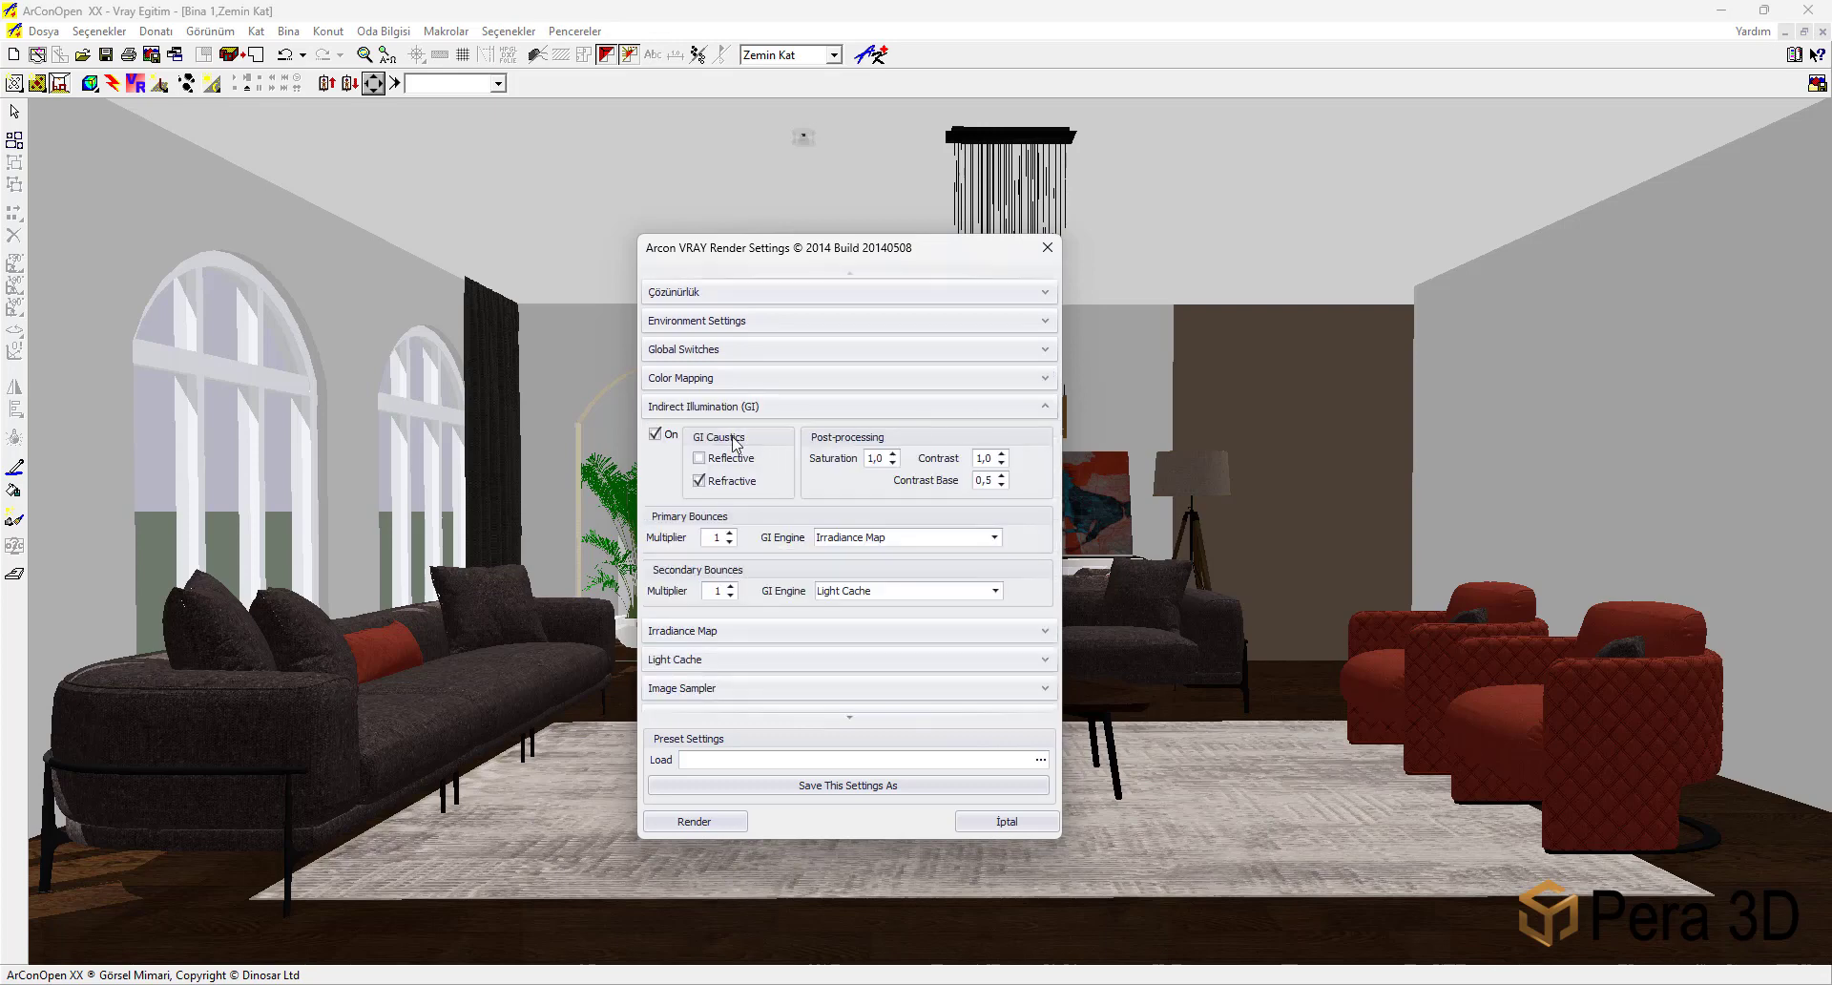
{"action": "left_click", "coordinate": [1045, 407]}
{"action": "left_click", "coordinate": [1045, 418]}
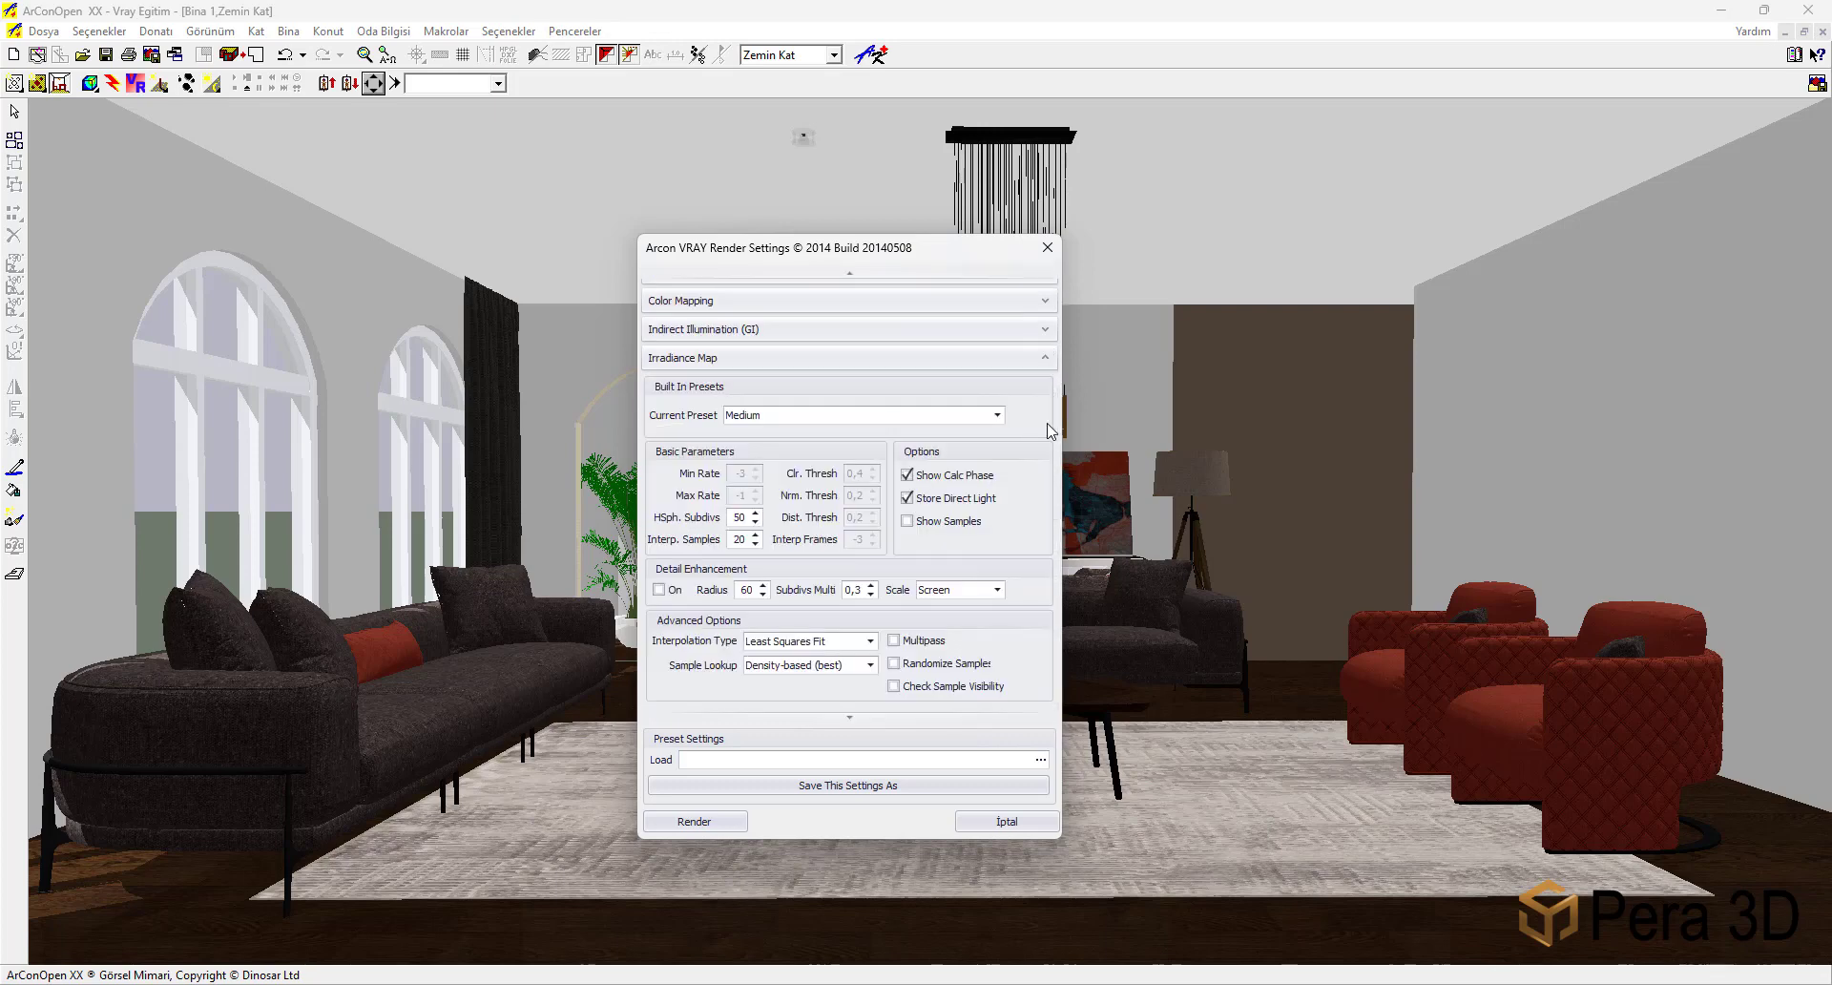
{"action": "double_click", "coordinate": [737, 517]}
{"action": "left_click", "coordinate": [1045, 358]}
Set the light cache to 1000 subdivisions and 10 interpolation samples.
{"action": "left_click", "coordinate": [1045, 454]}
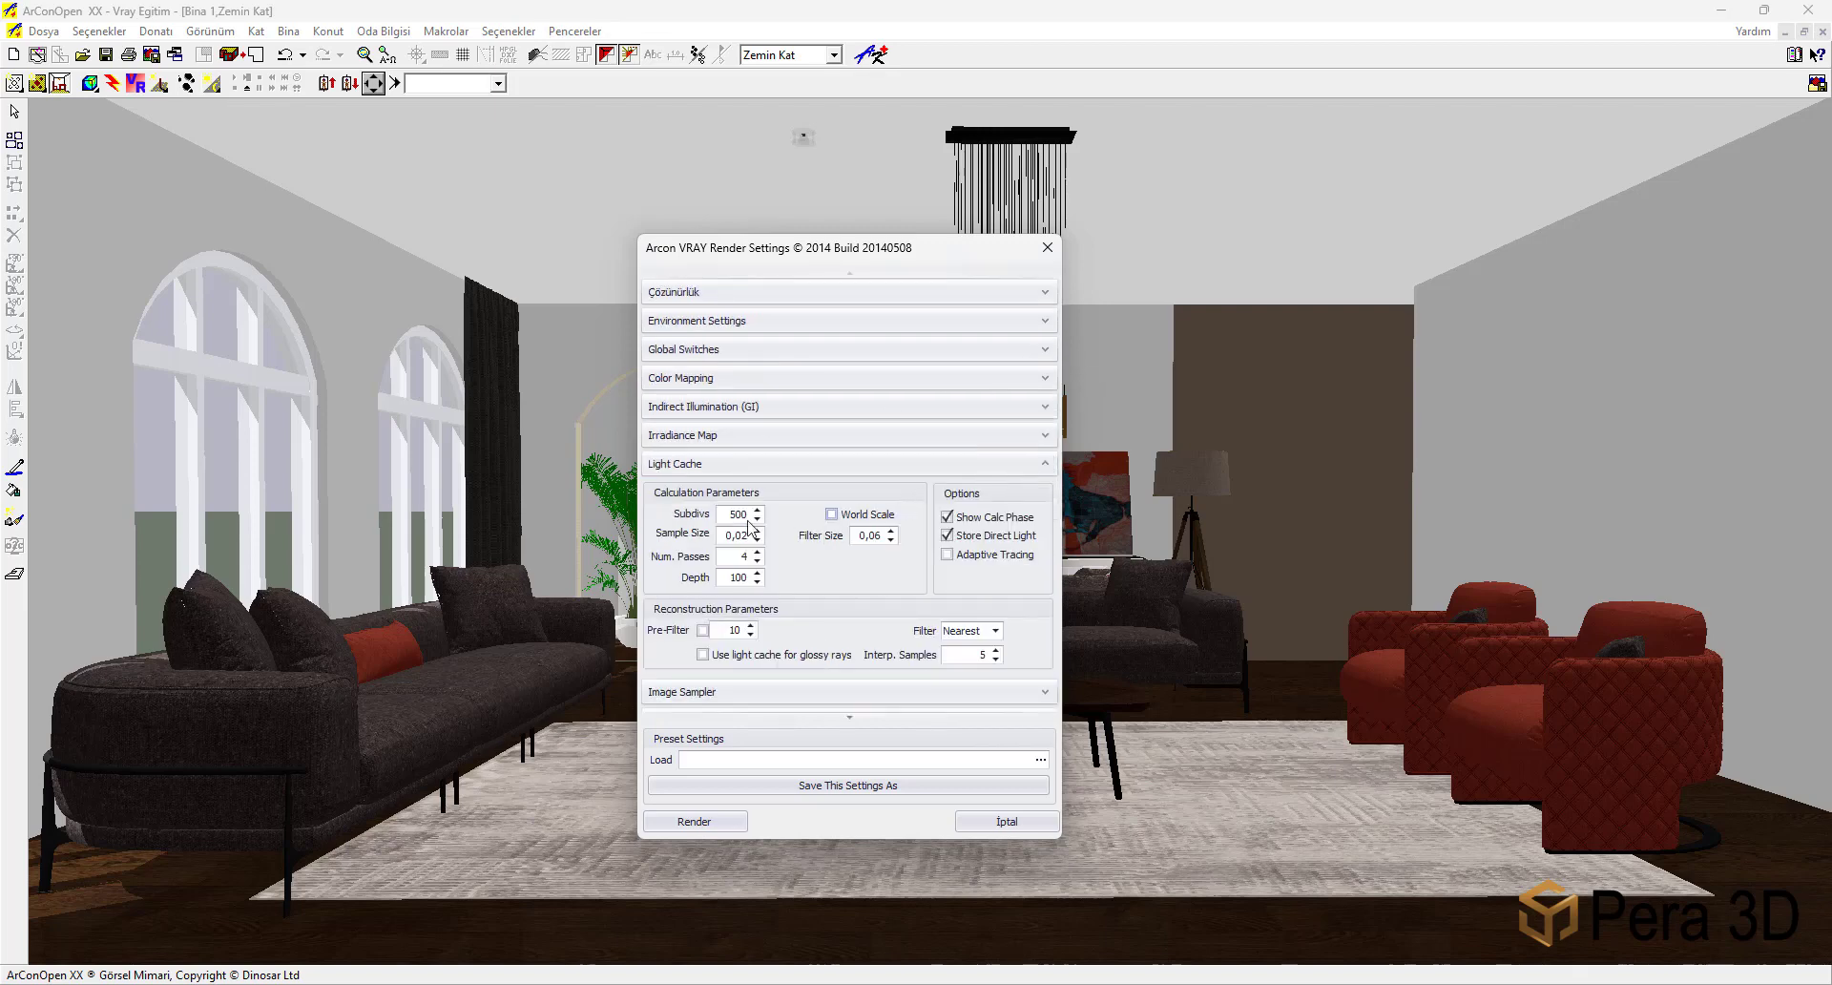
{"action": "left_click_drag", "start_coordinate": [726, 515], "coordinate": [787, 518]}
{"action": "type", "text": "1000"}
{"action": "double_click", "coordinate": [981, 654]}
{"action": "type", "text": "10"}
{"action": "left_click", "coordinate": [1045, 463]}
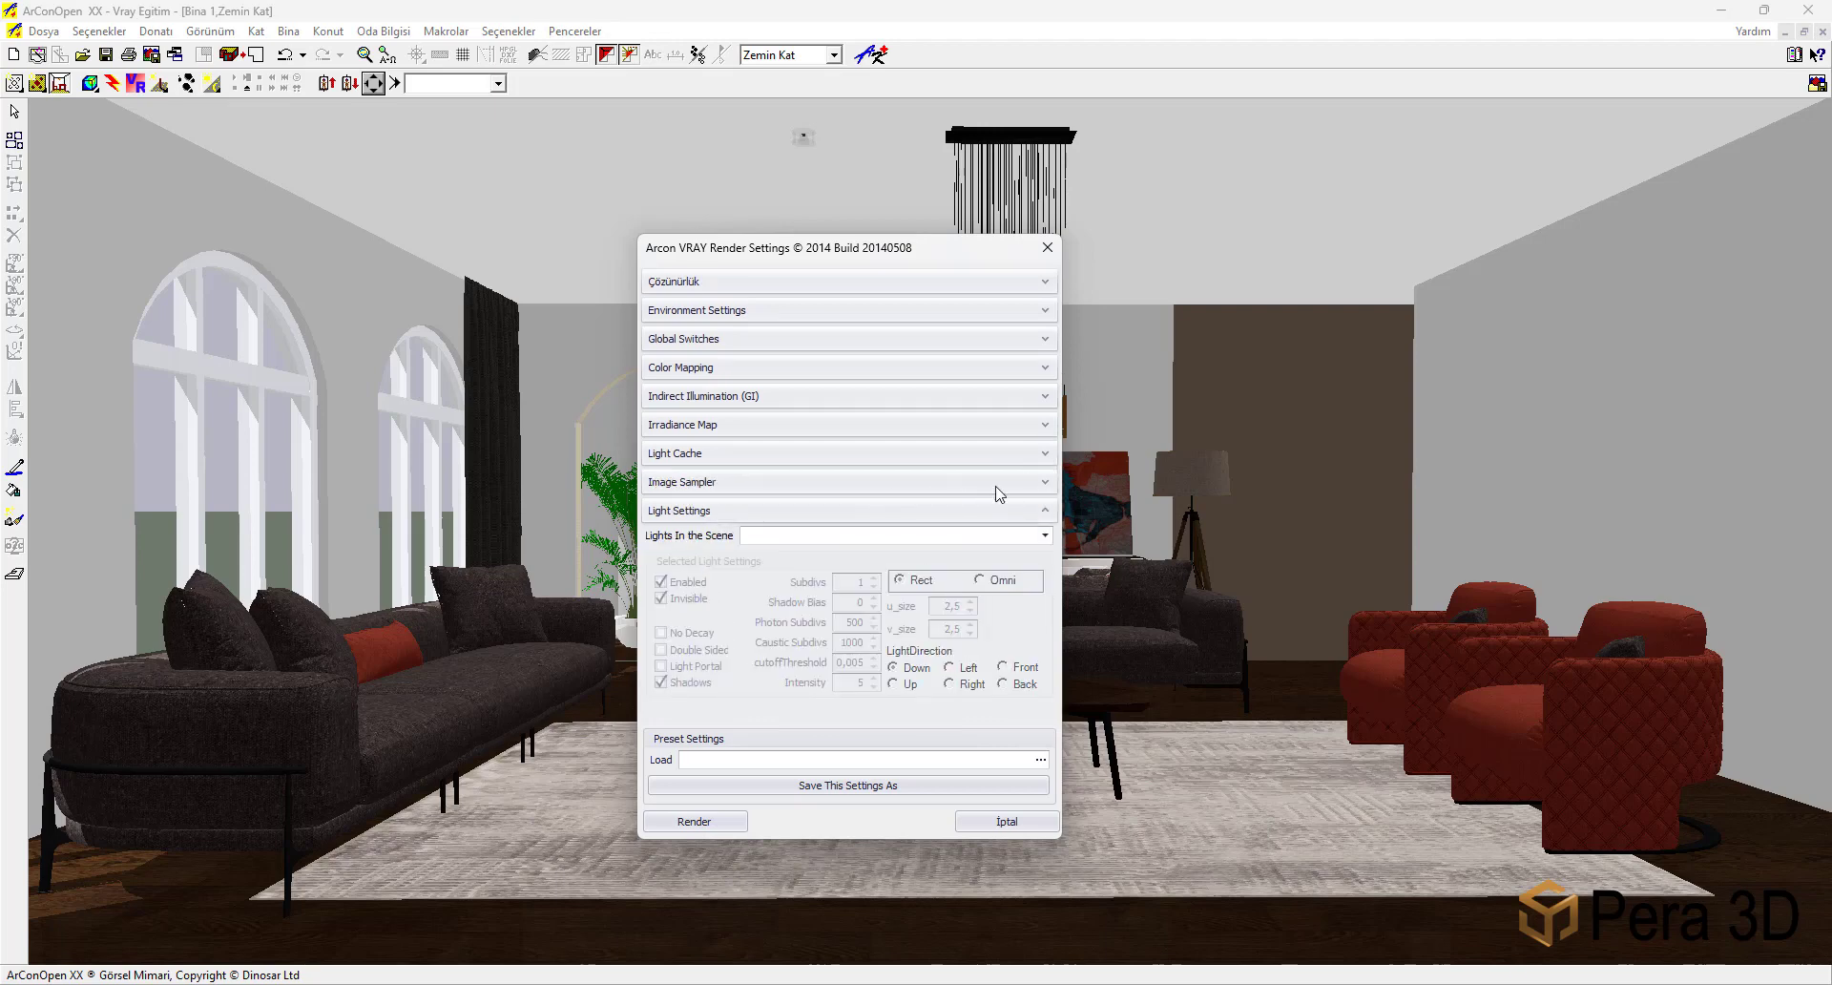
Switch the image sampler to Adaptive Subdivision and set Fixed Subdivs to 12.
{"action": "left_click", "coordinate": [1044, 483]}
{"action": "left_click", "coordinate": [780, 523]}
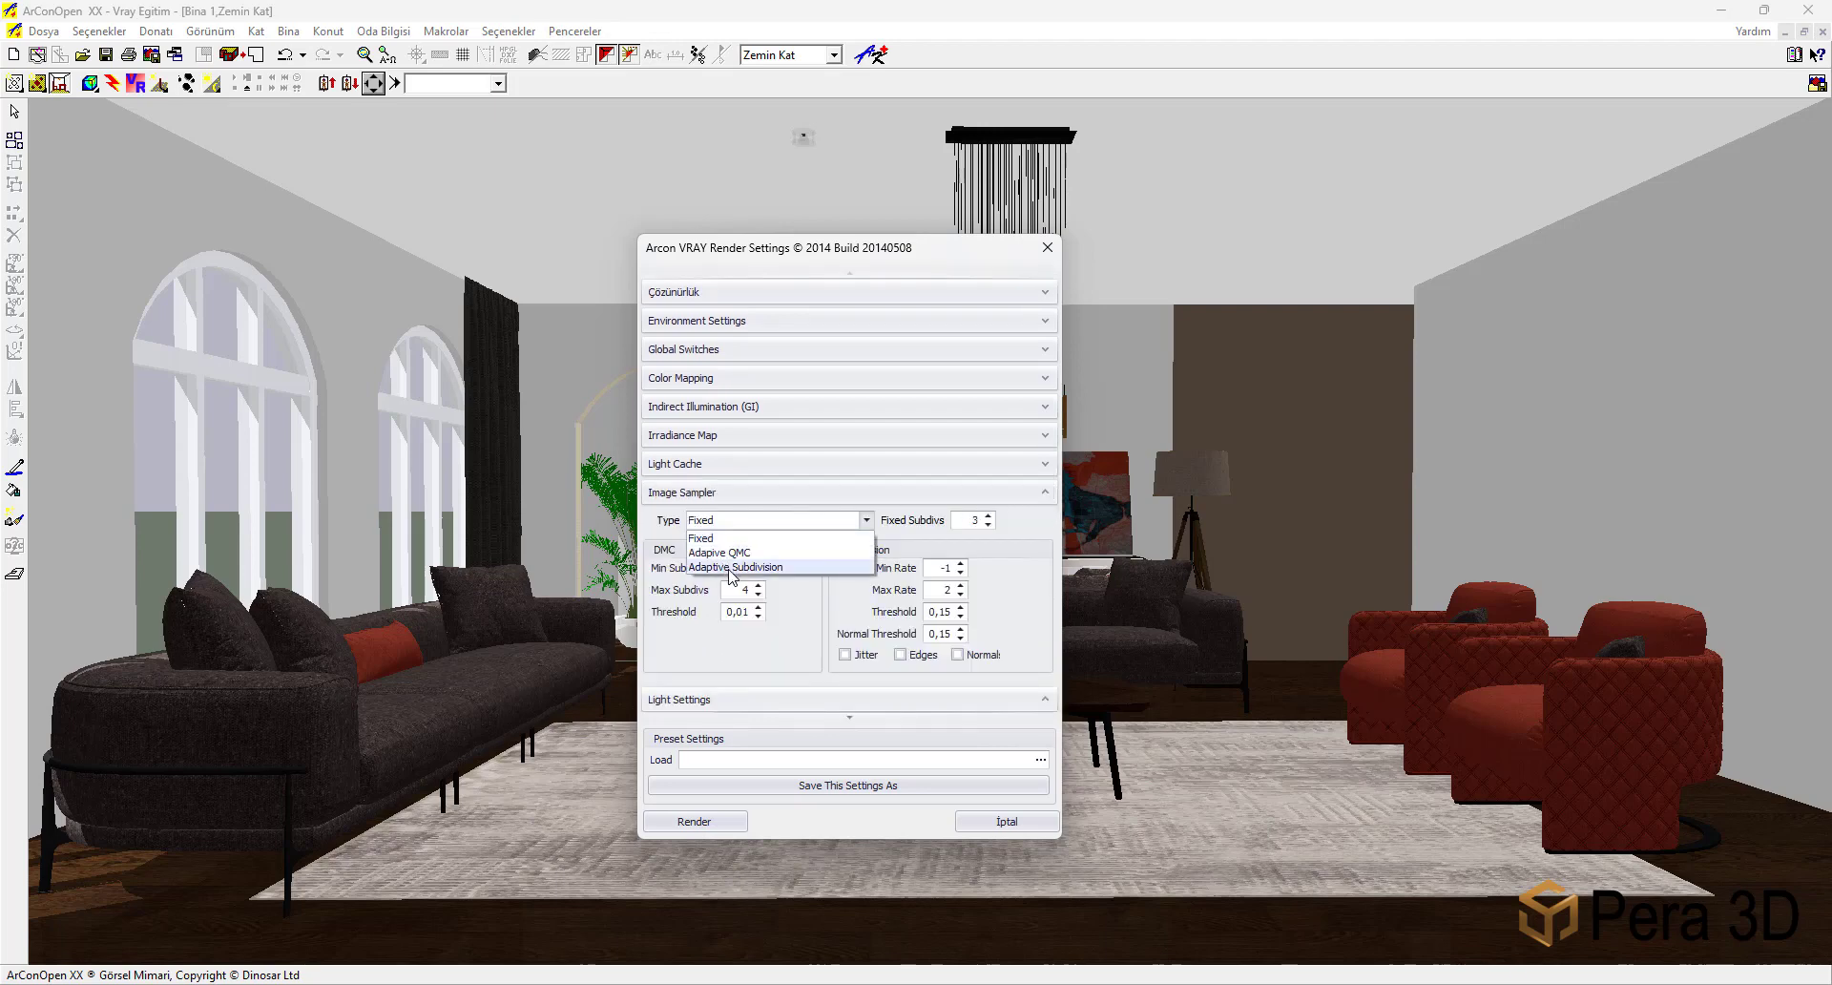
{"action": "left_click", "coordinate": [731, 568]}
{"action": "key", "text": "Tab"}
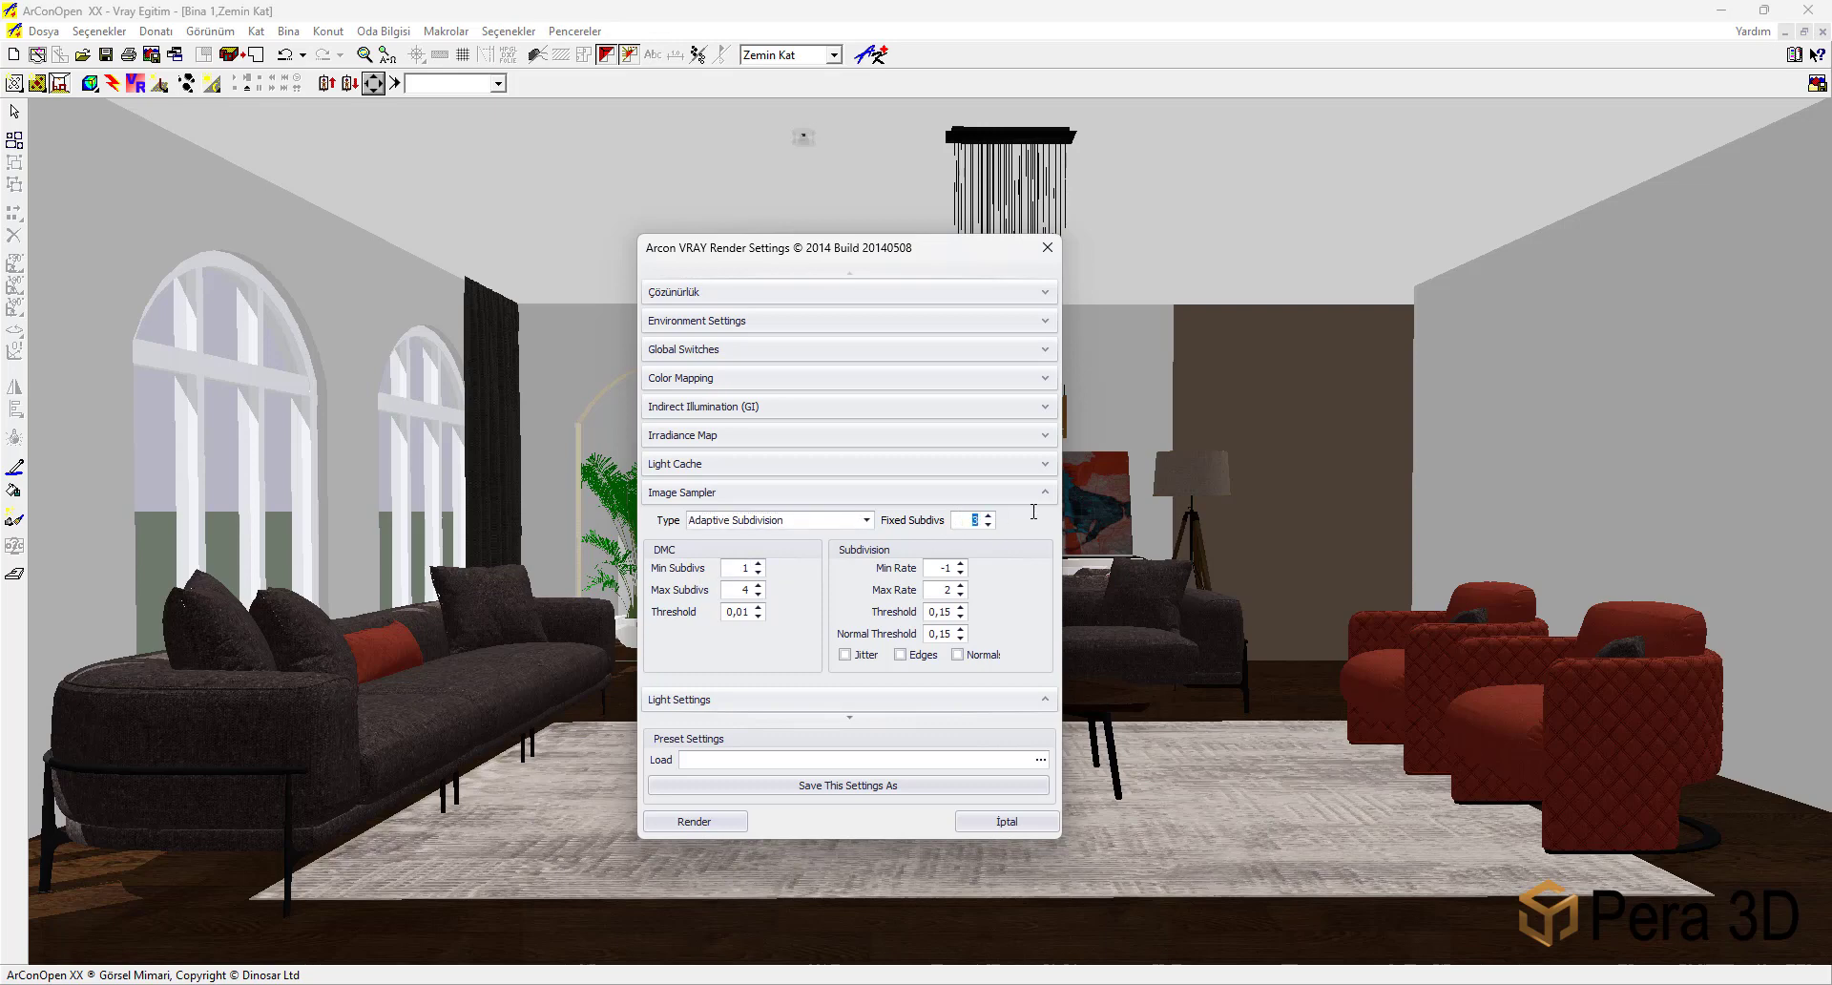
{"action": "type", "text": "12"}
Set the image sampler's subdivision min rate to 0, raise the max rate by two increments and enable Edges.
{"action": "double_click", "coordinate": [935, 570]}
{"action": "type", "text": "0"}
{"action": "left_click", "coordinate": [961, 585]}
{"action": "left_click", "coordinate": [961, 585]}
{"action": "left_click", "coordinate": [922, 655]}
{"action": "left_click", "coordinate": [1045, 492]}
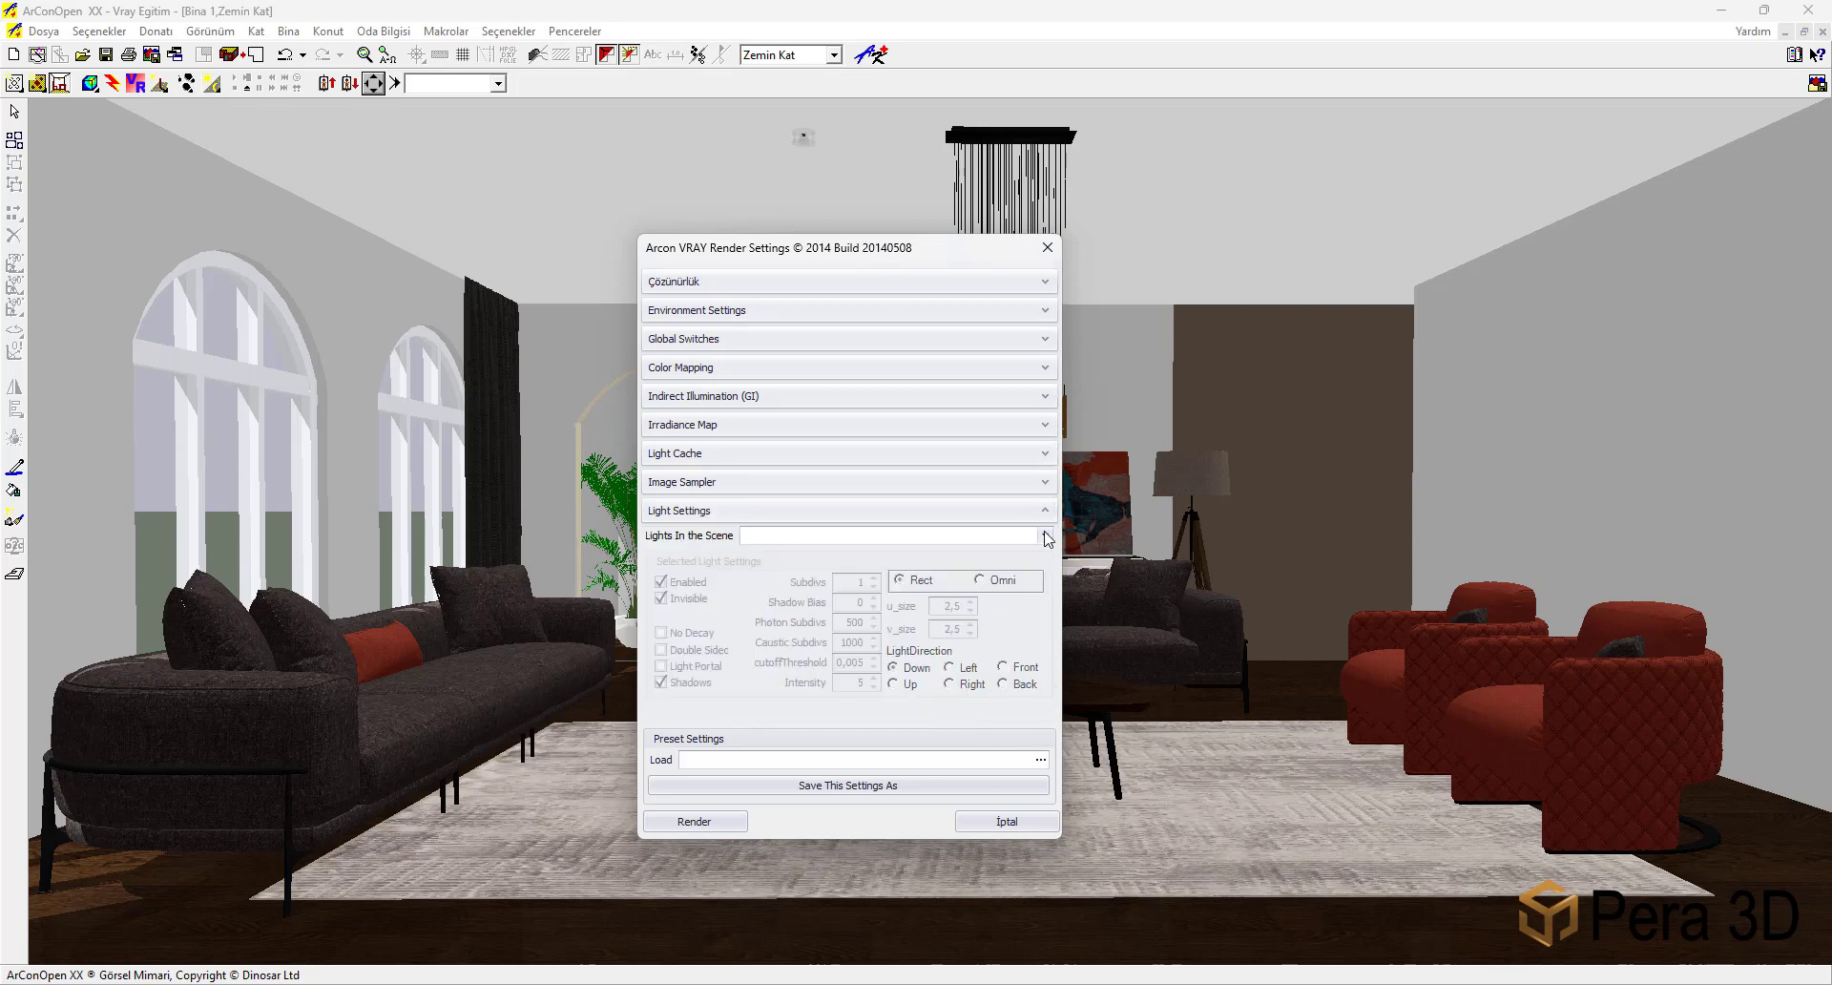
Set the intensity of the scene's rectangle light to 1 and render the living room.
{"action": "left_click", "coordinate": [1045, 536]}
{"action": "left_click", "coordinate": [962, 552]}
{"action": "double_click", "coordinate": [848, 684]}
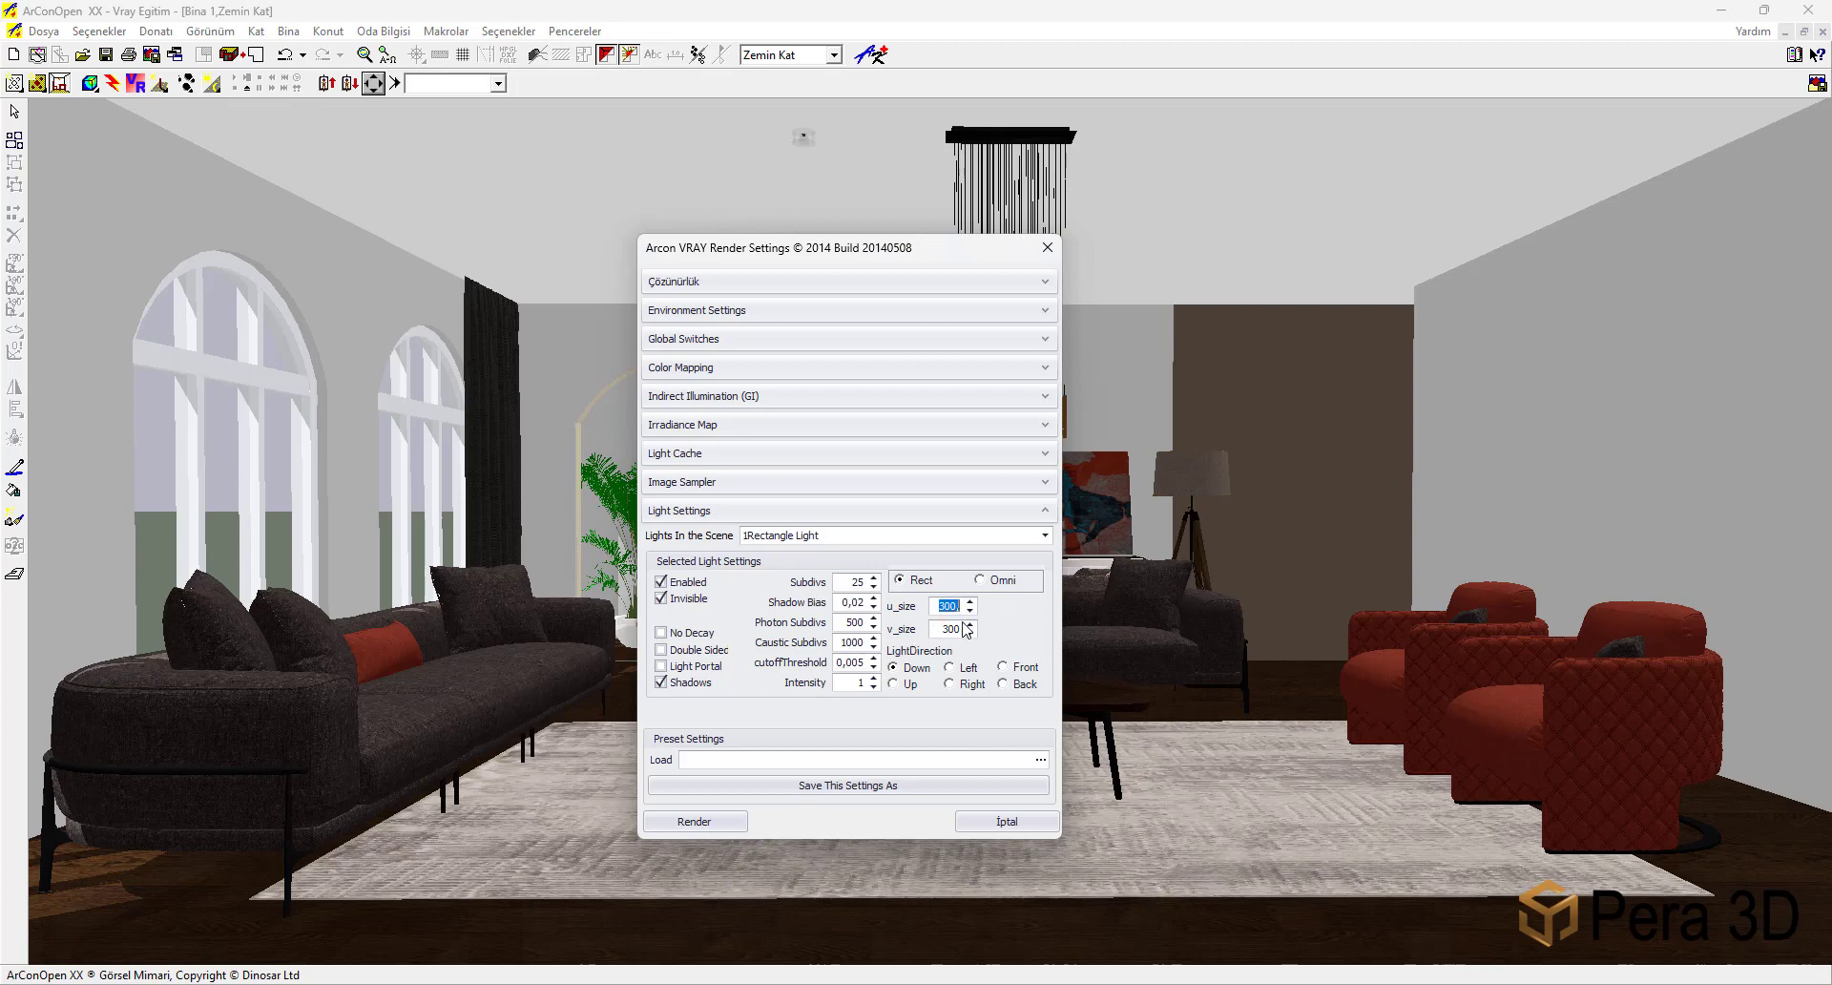
{"action": "key", "text": "Tab"}
{"action": "left_click", "coordinate": [723, 828]}
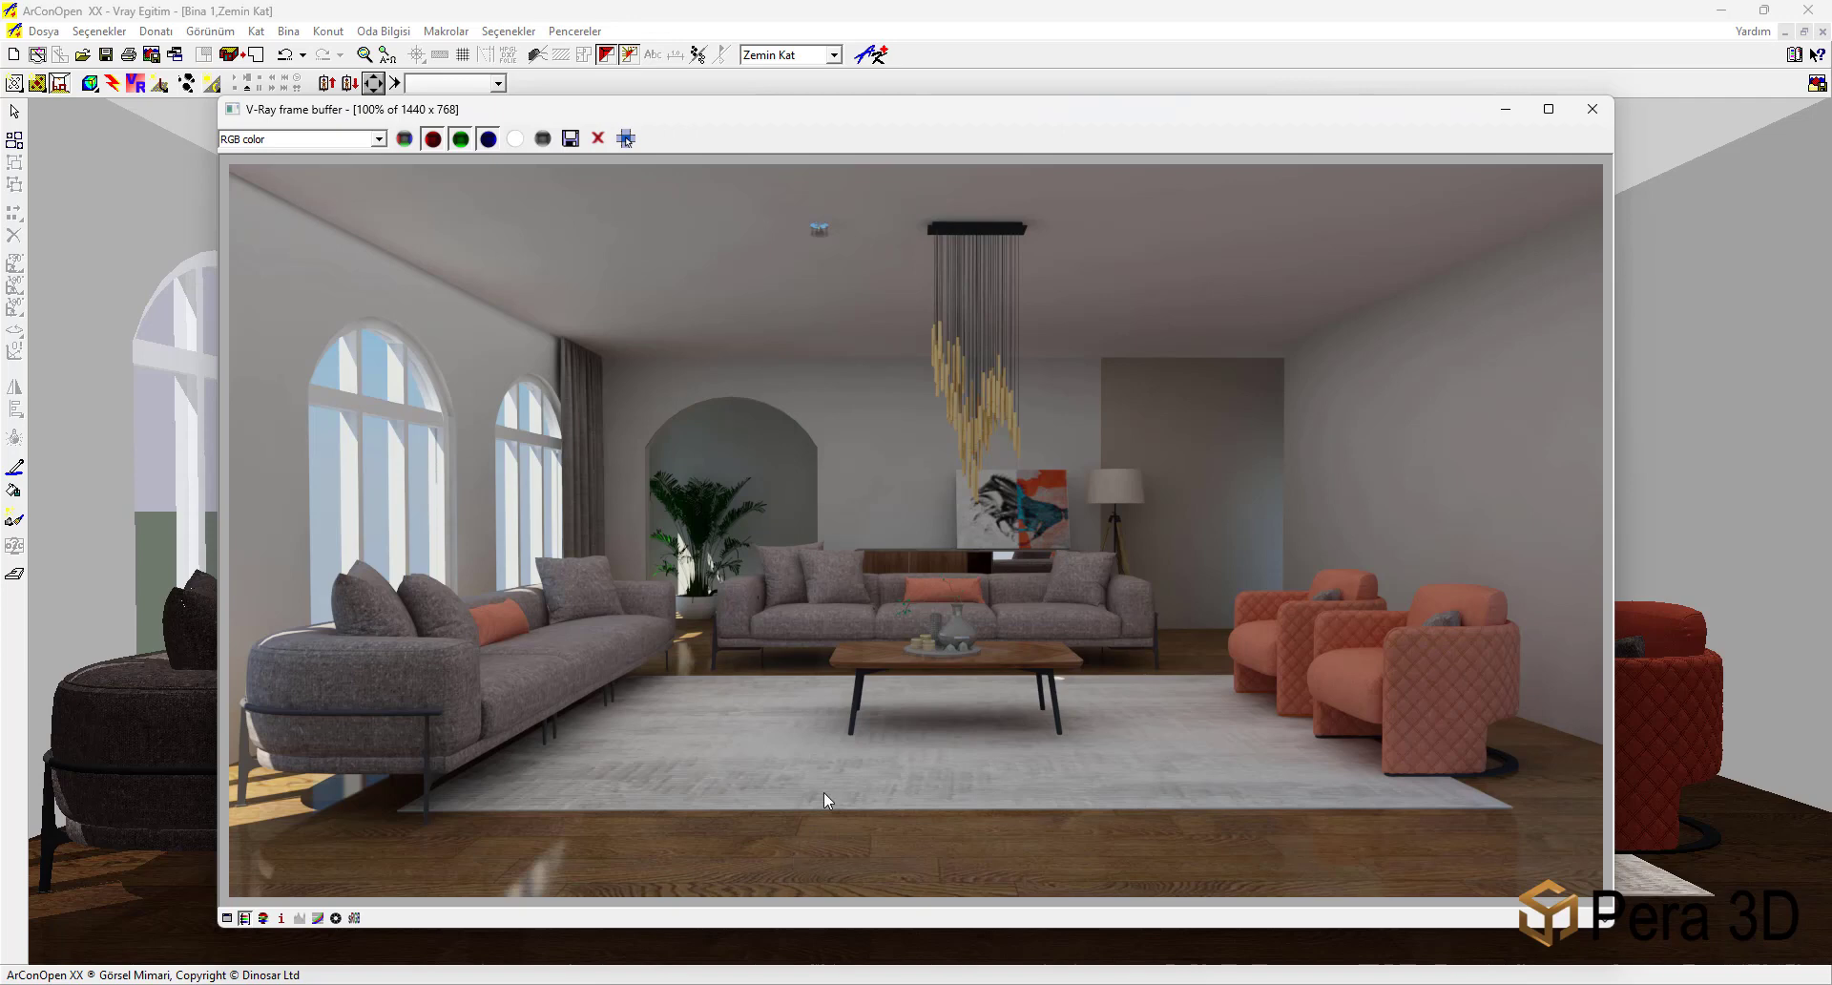
Show the render stamp and check the last render's duration in the stamp variables.
{"action": "left_click_drag", "start_coordinate": [1605, 927], "coordinate": [1546, 950]}
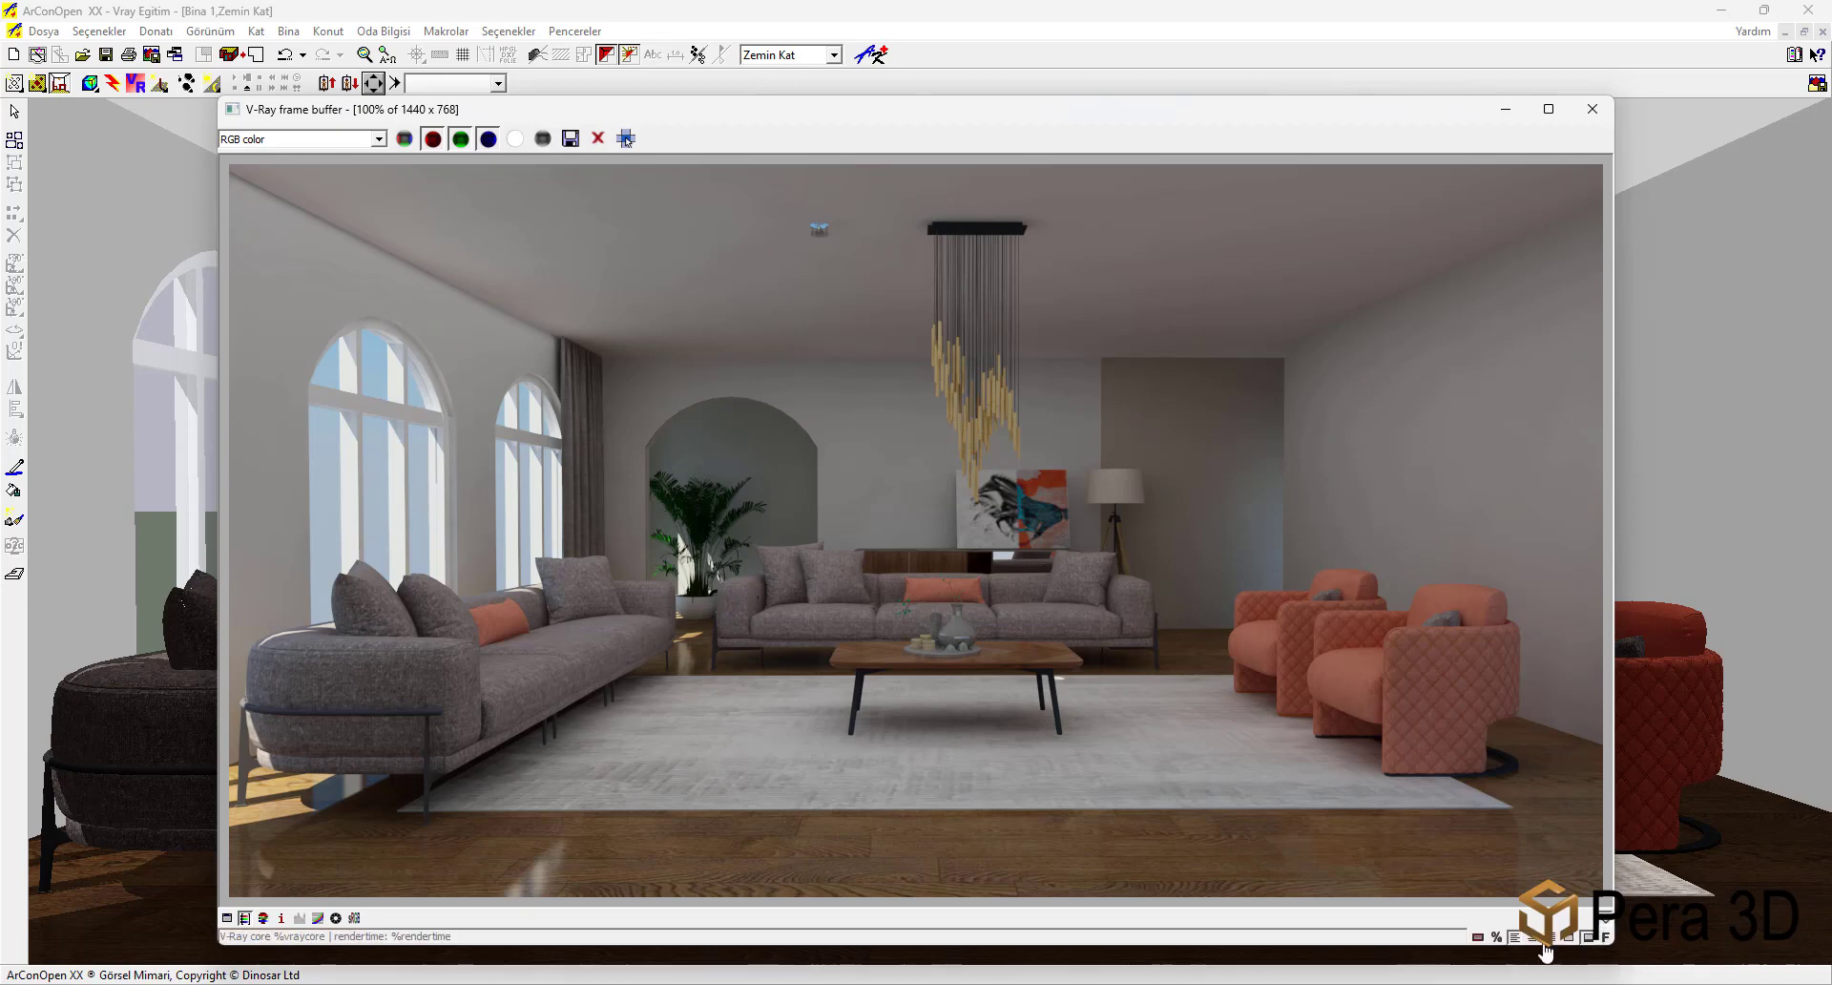
{"action": "left_click", "coordinate": [1497, 938]}
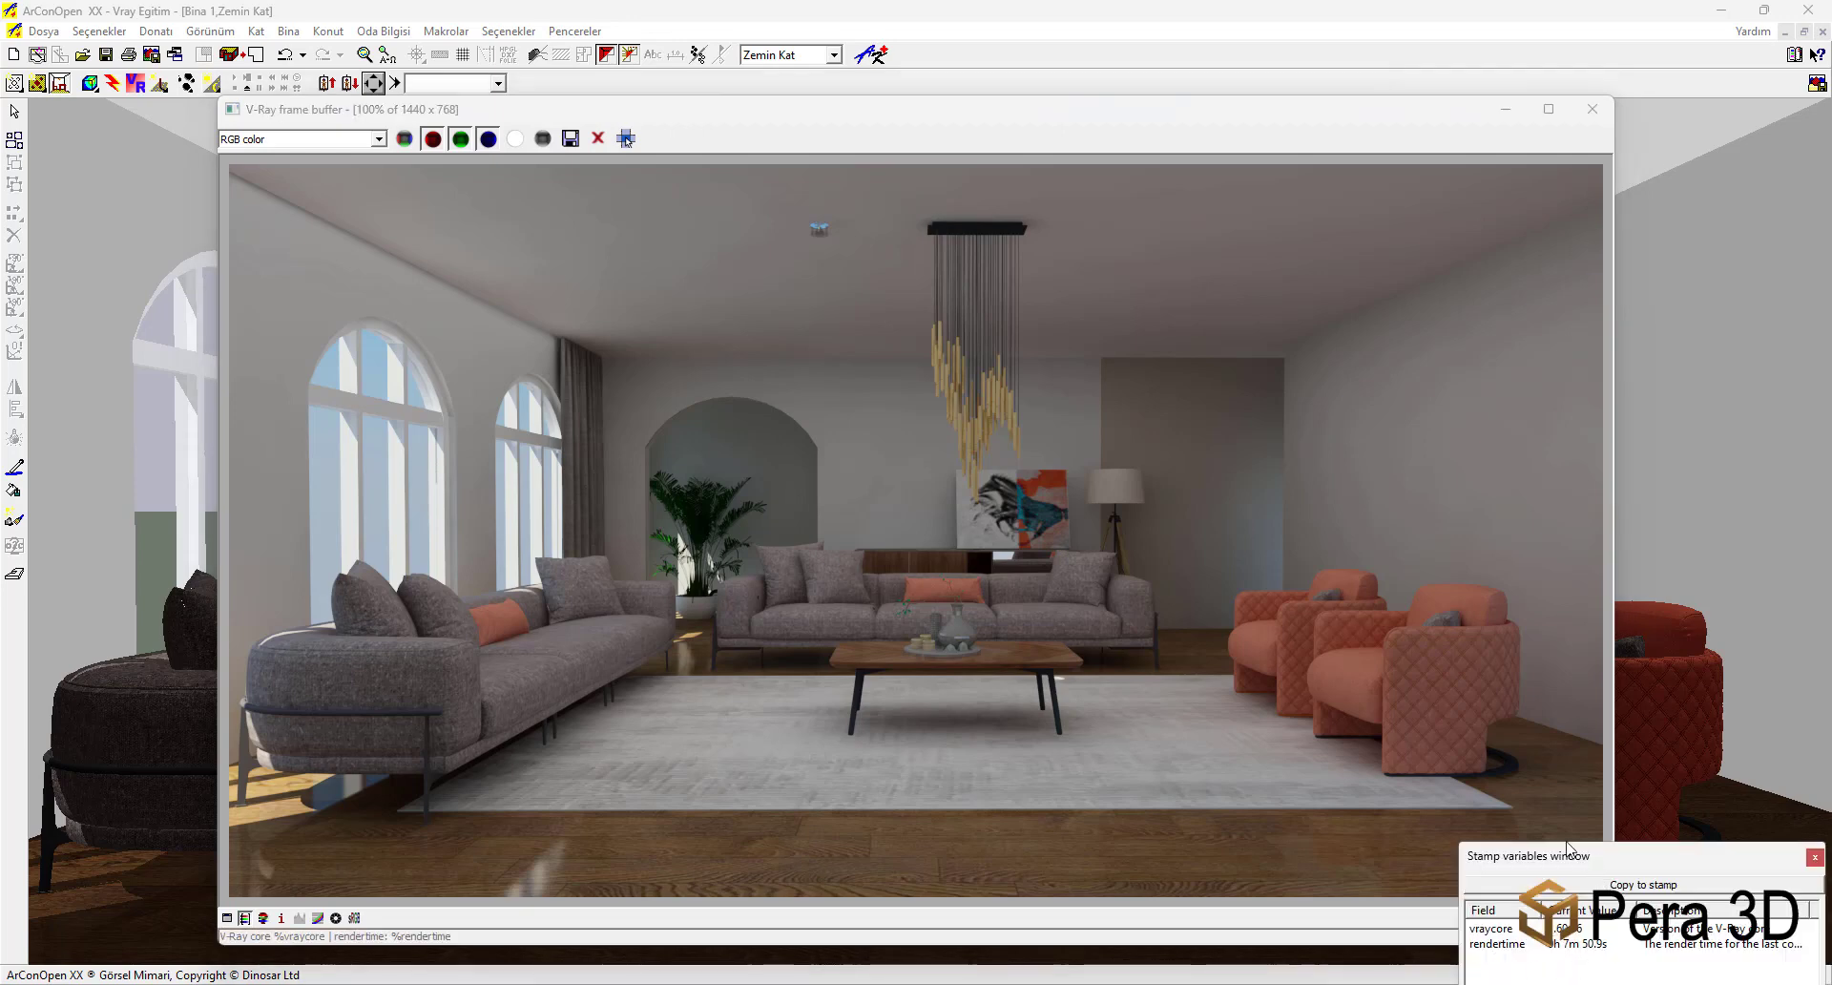
{"action": "left_click_drag", "start_coordinate": [1568, 846], "coordinate": [1320, 760]}
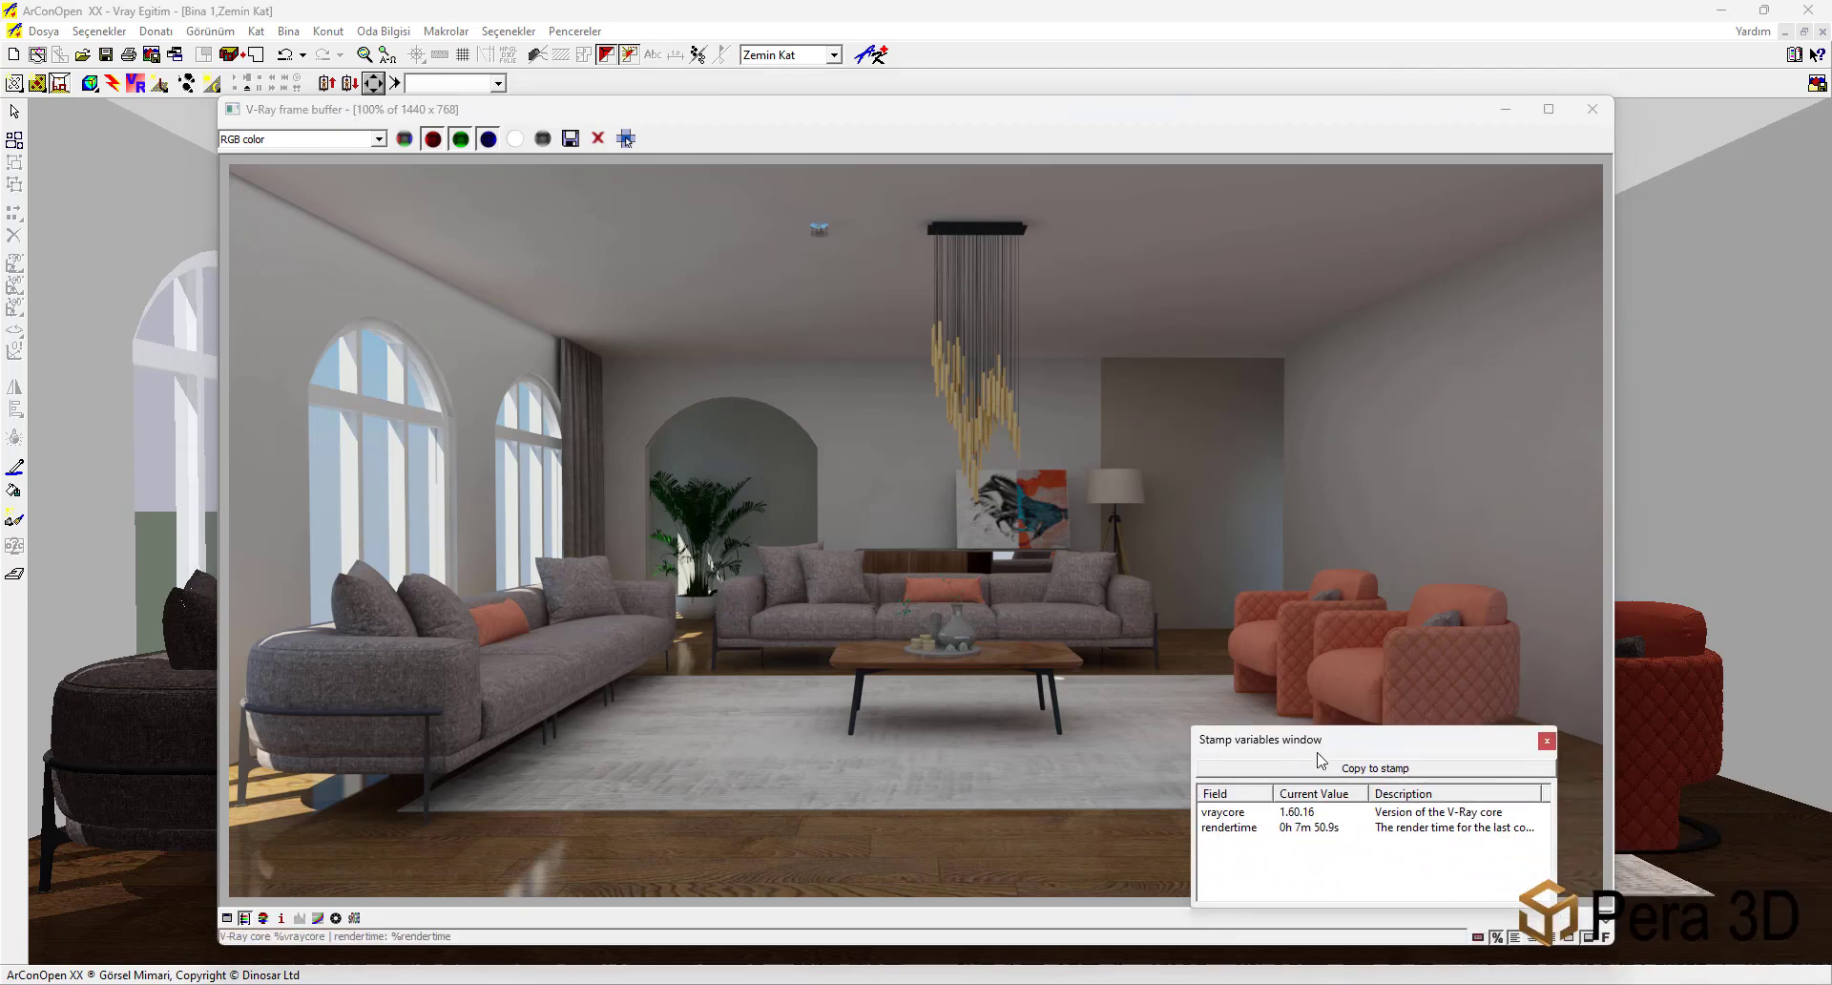
{"action": "left_click", "coordinate": [1298, 828]}
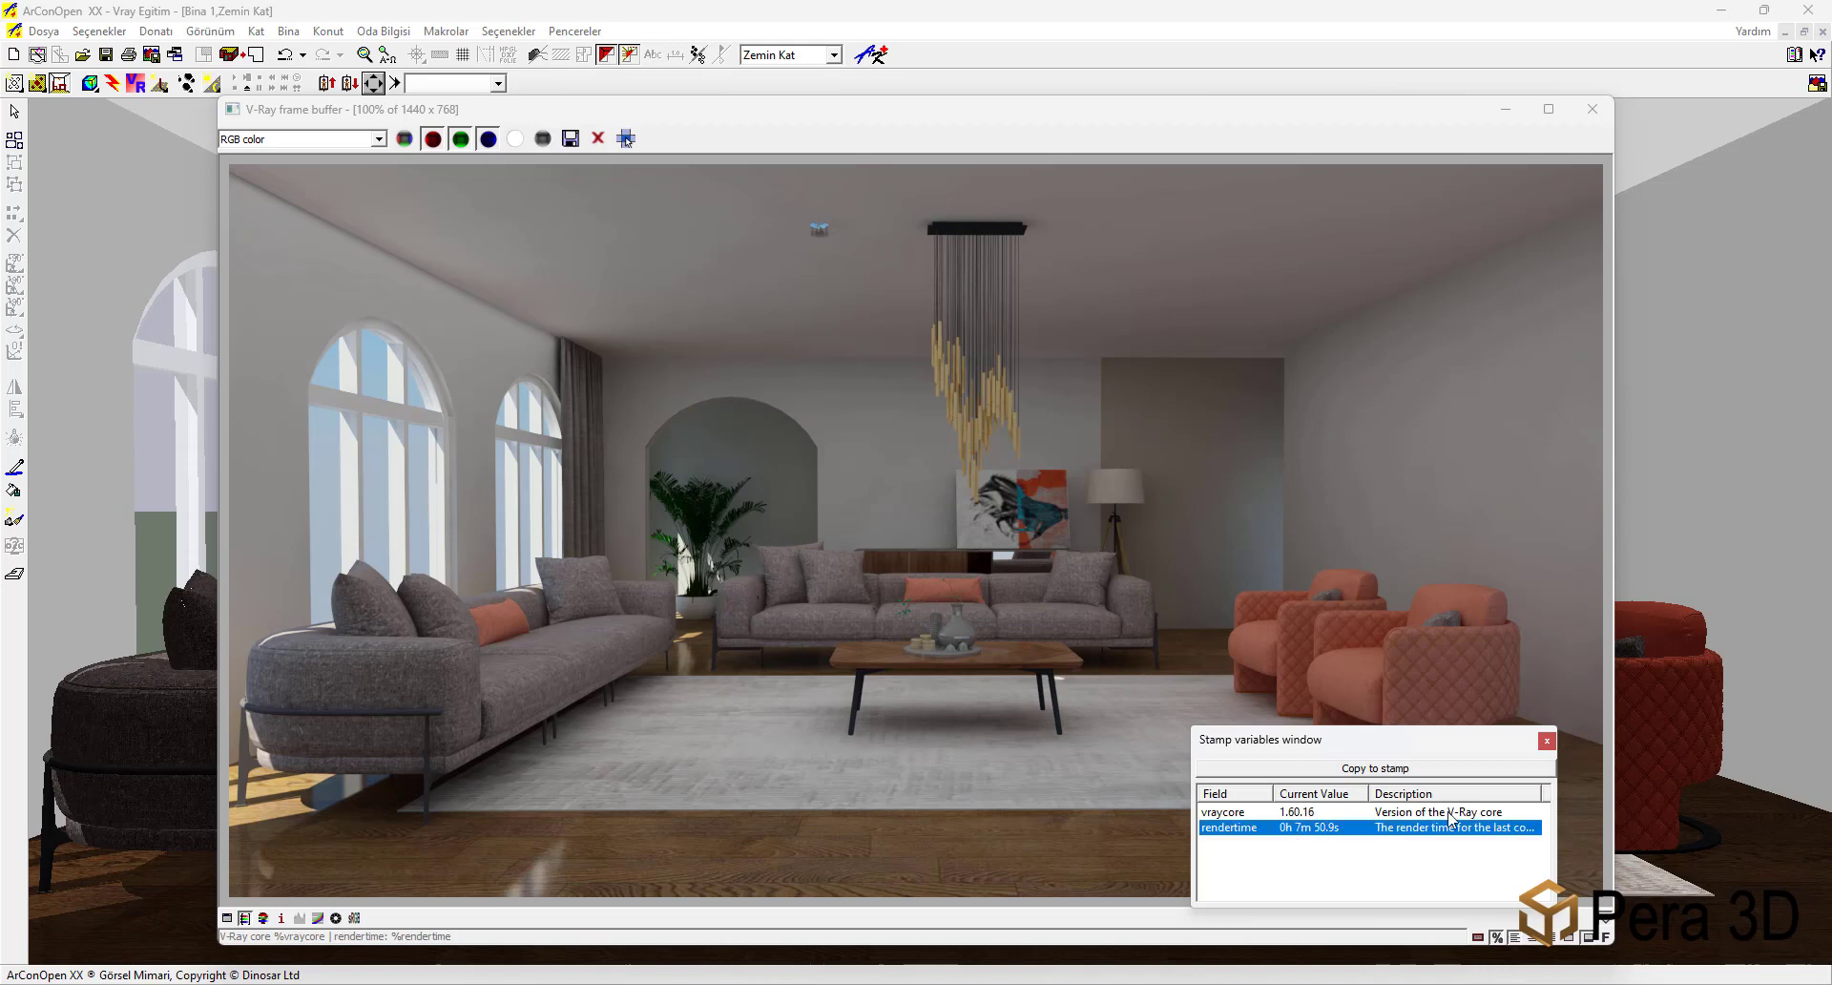
{"action": "left_click", "coordinate": [1547, 741]}
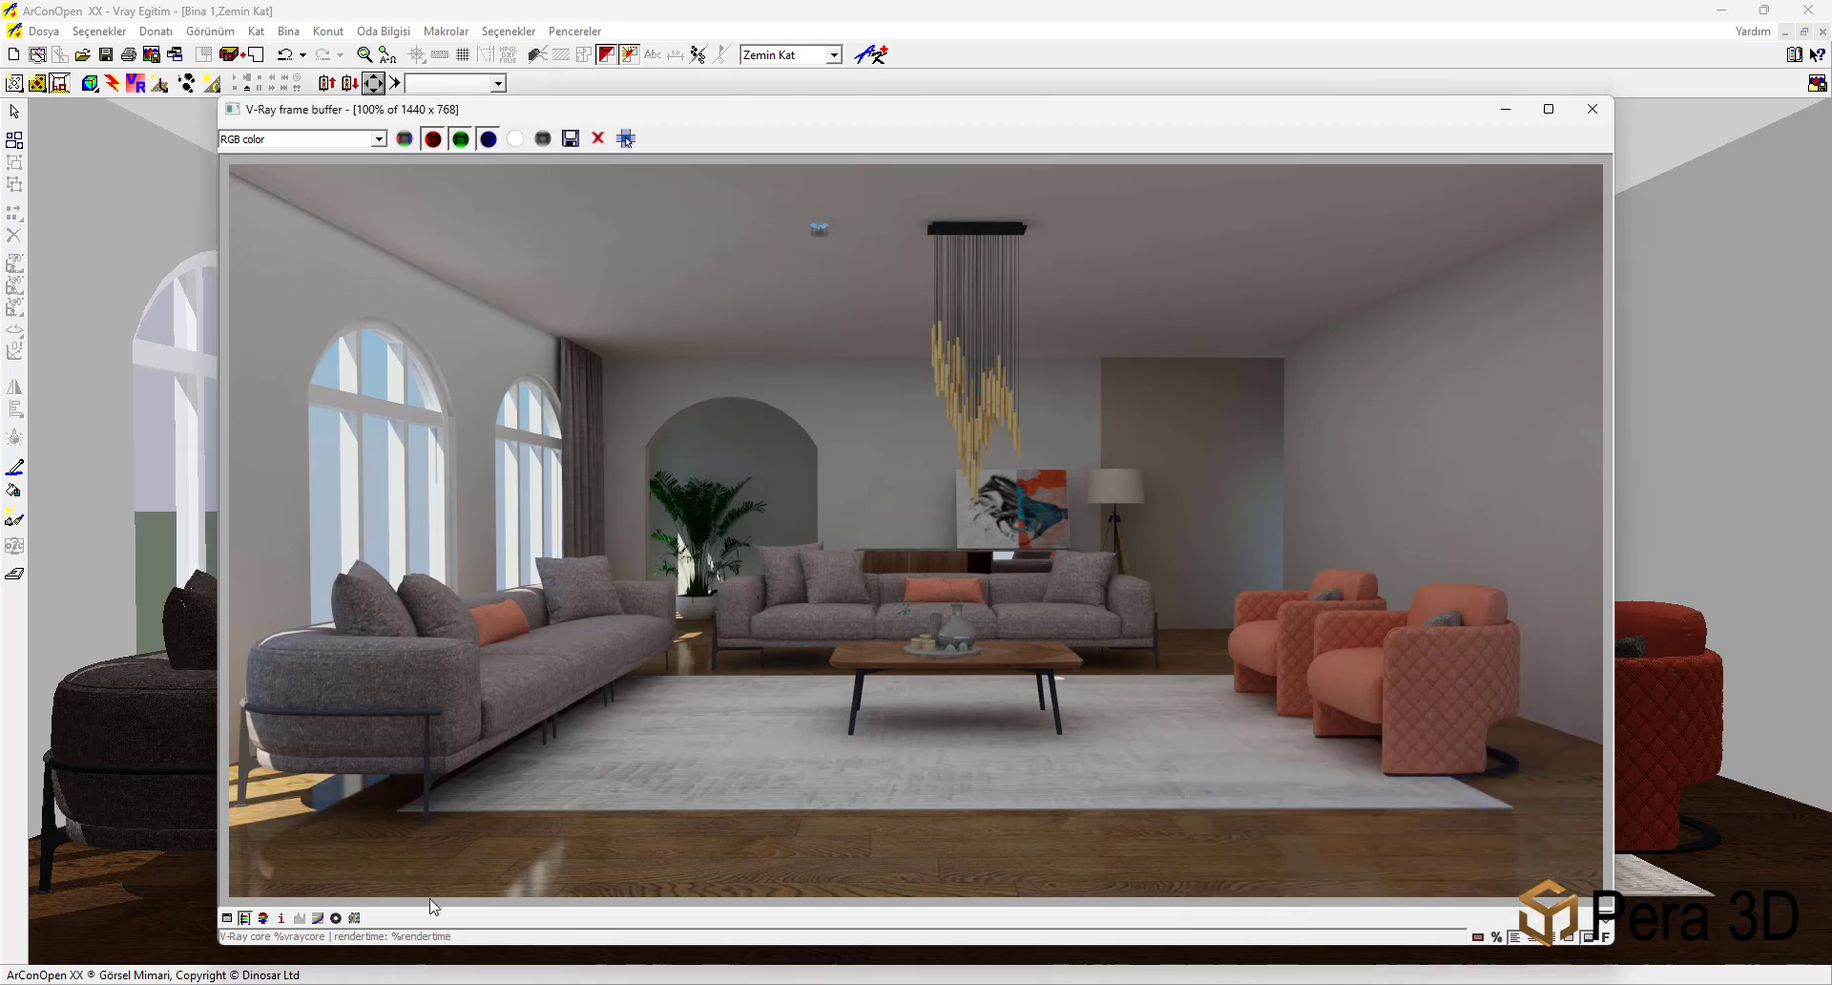
Color-correct the render with an S-shaped curve, pulling the shadow handle to about 0.33; 0.23 and the highlight handle to about 0.44; 0.82.
{"action": "left_click", "coordinate": [227, 919]}
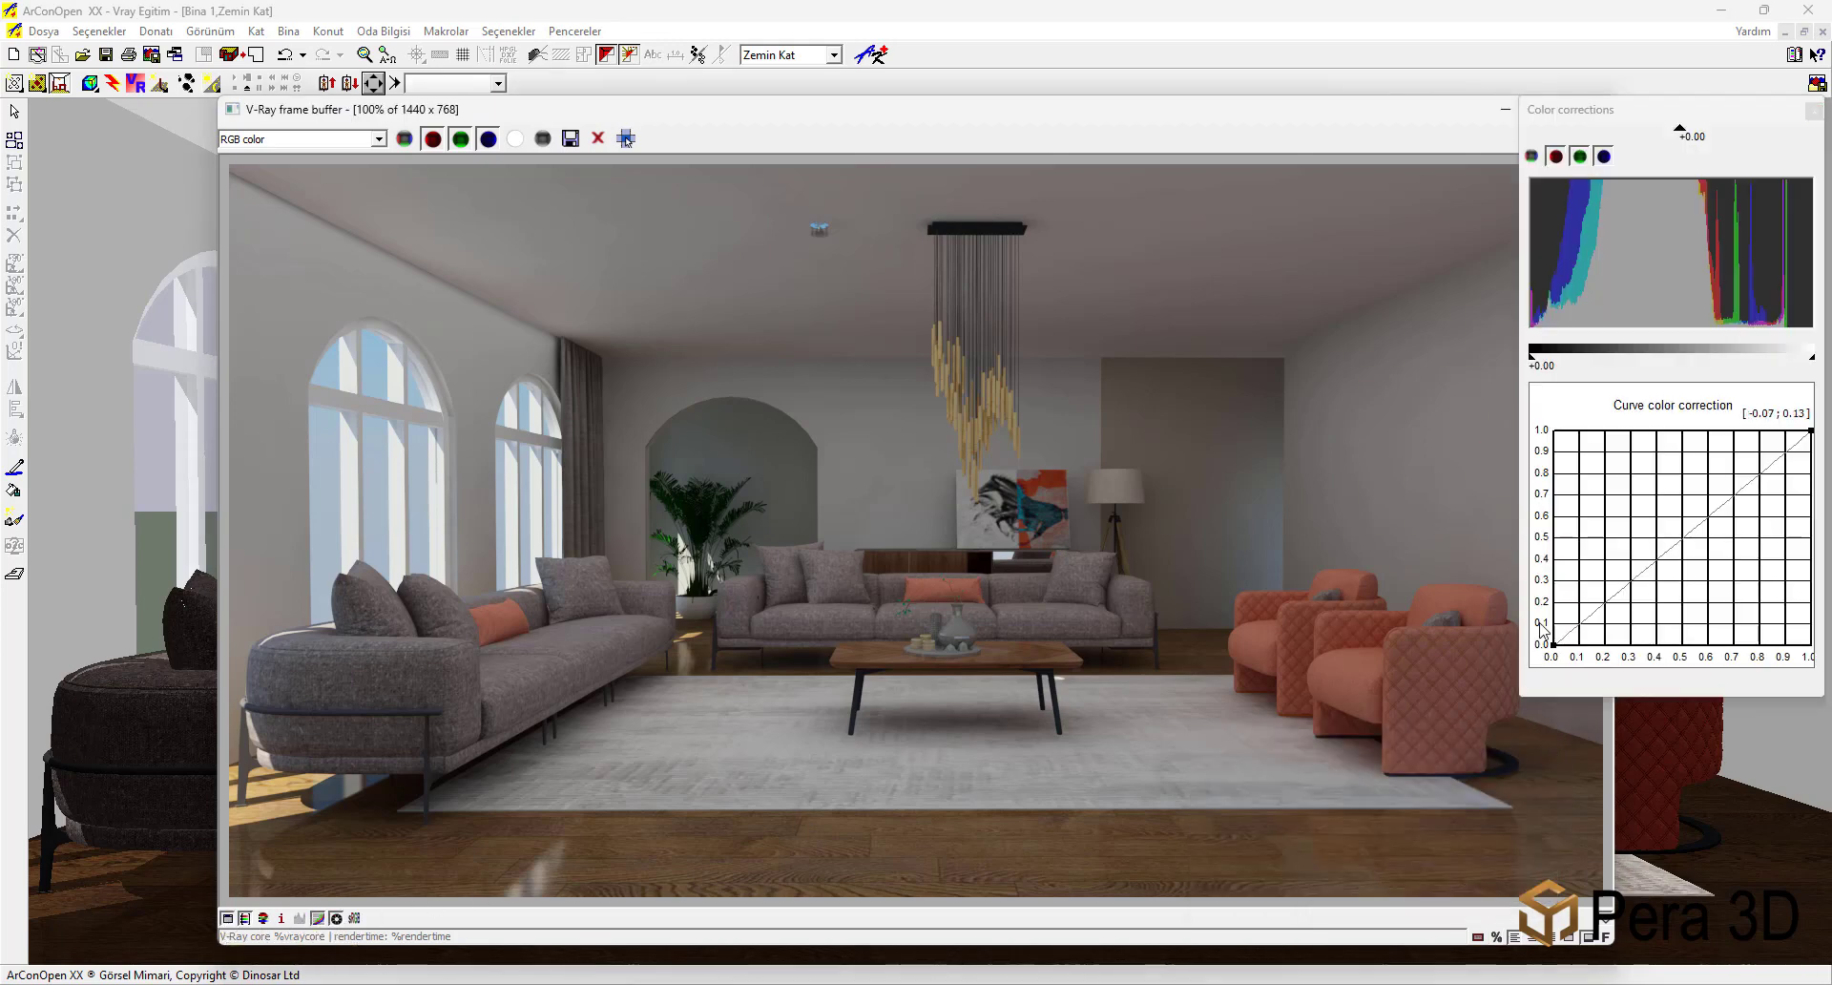
{"action": "left_click", "coordinate": [1622, 589]}
{"action": "left_click_drag", "start_coordinate": [1622, 588], "coordinate": [1638, 597]}
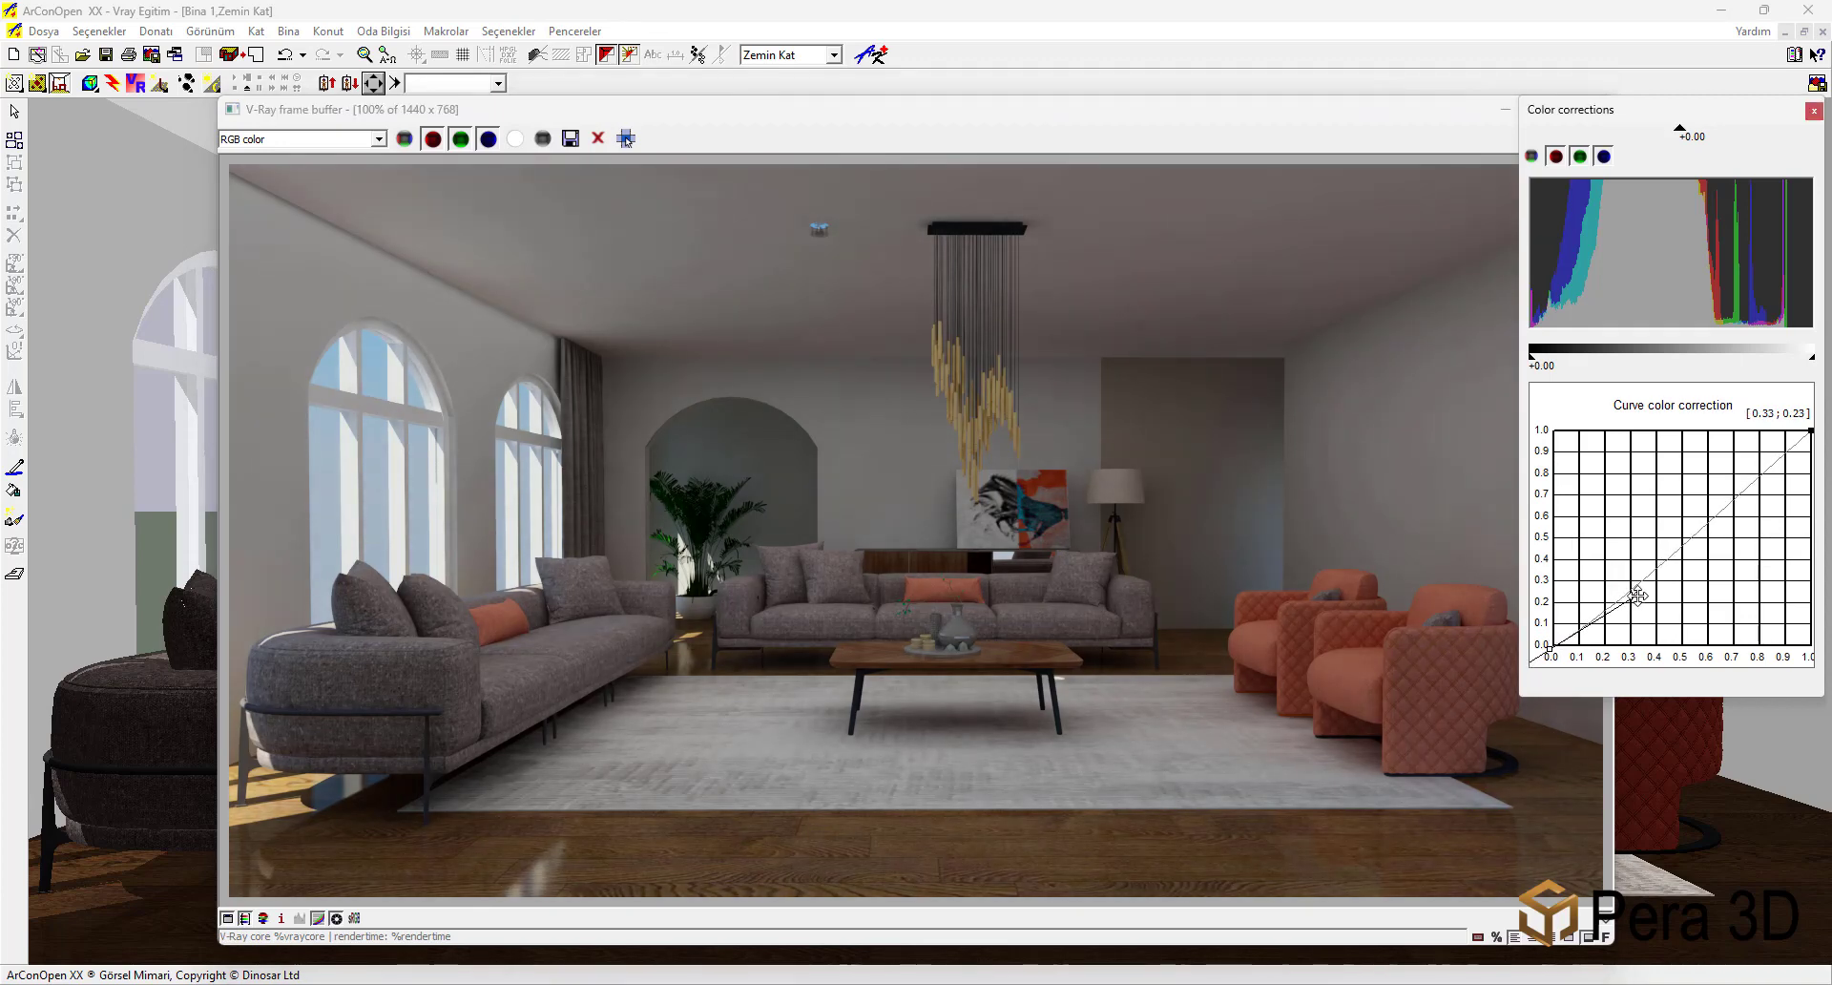
{"action": "left_click", "coordinate": [1809, 435]}
{"action": "left_click_drag", "start_coordinate": [1738, 489], "coordinate": [1667, 470]}
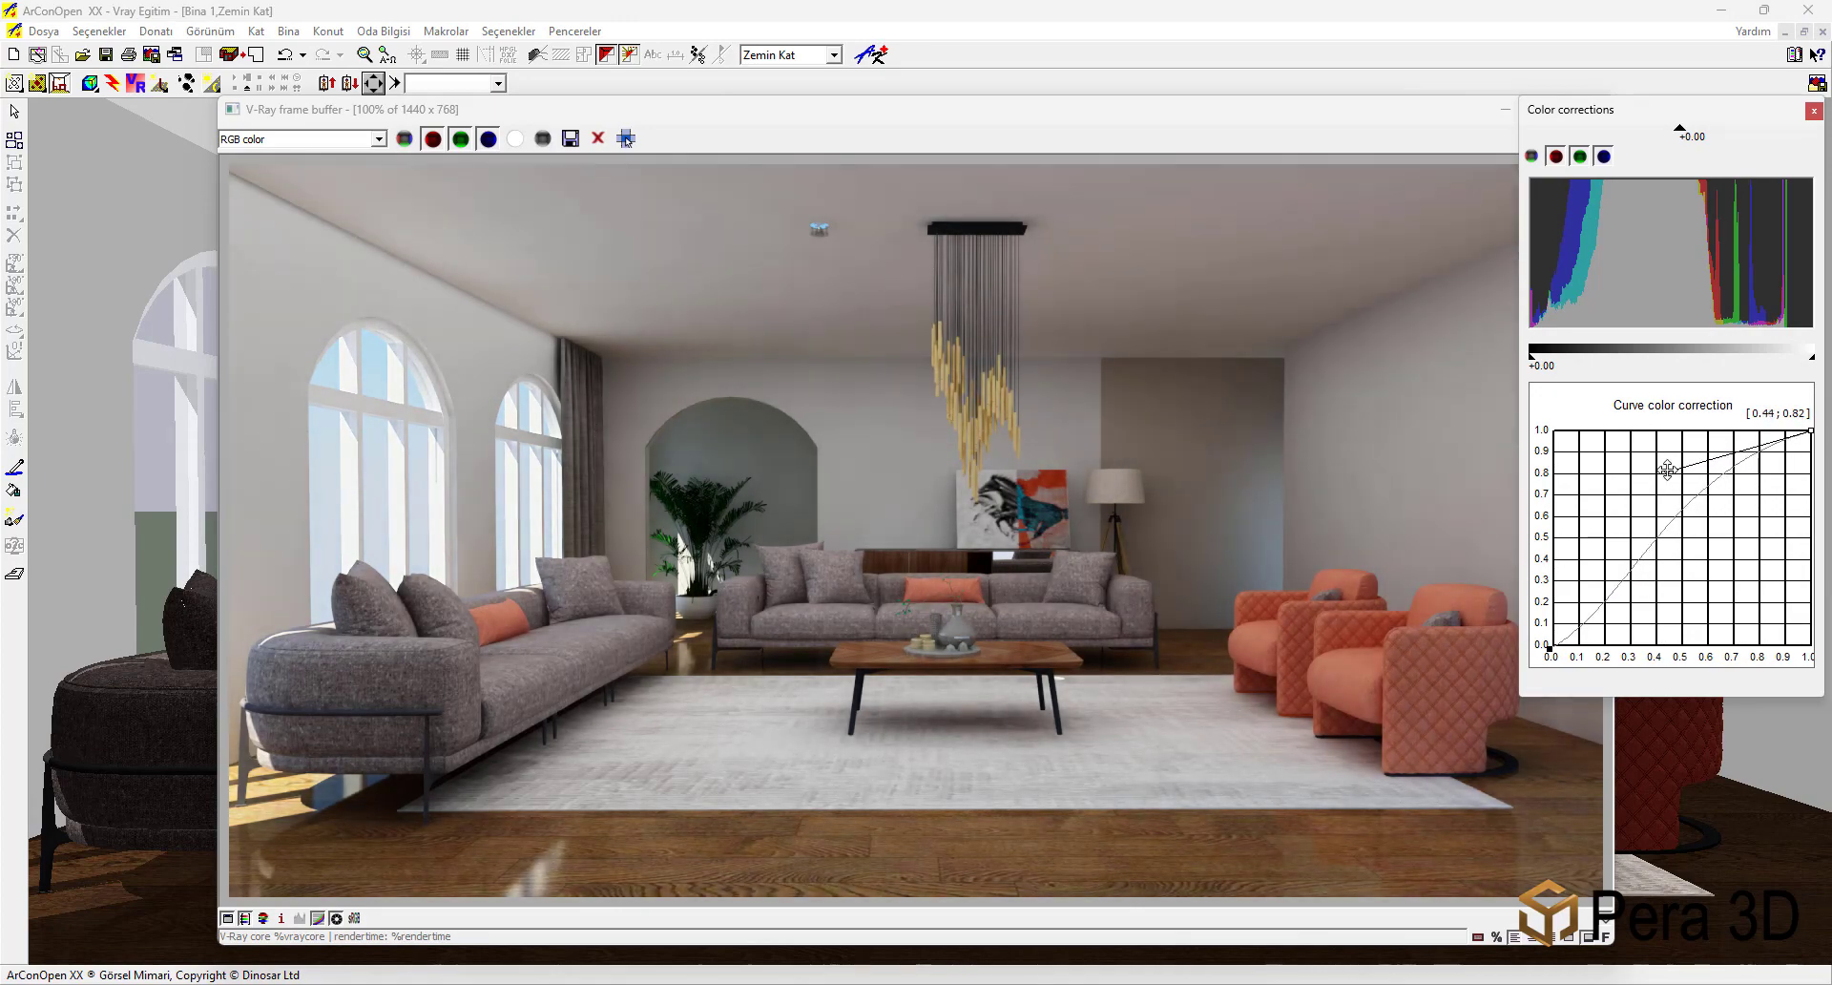
{"action": "left_click", "coordinate": [1815, 111]}
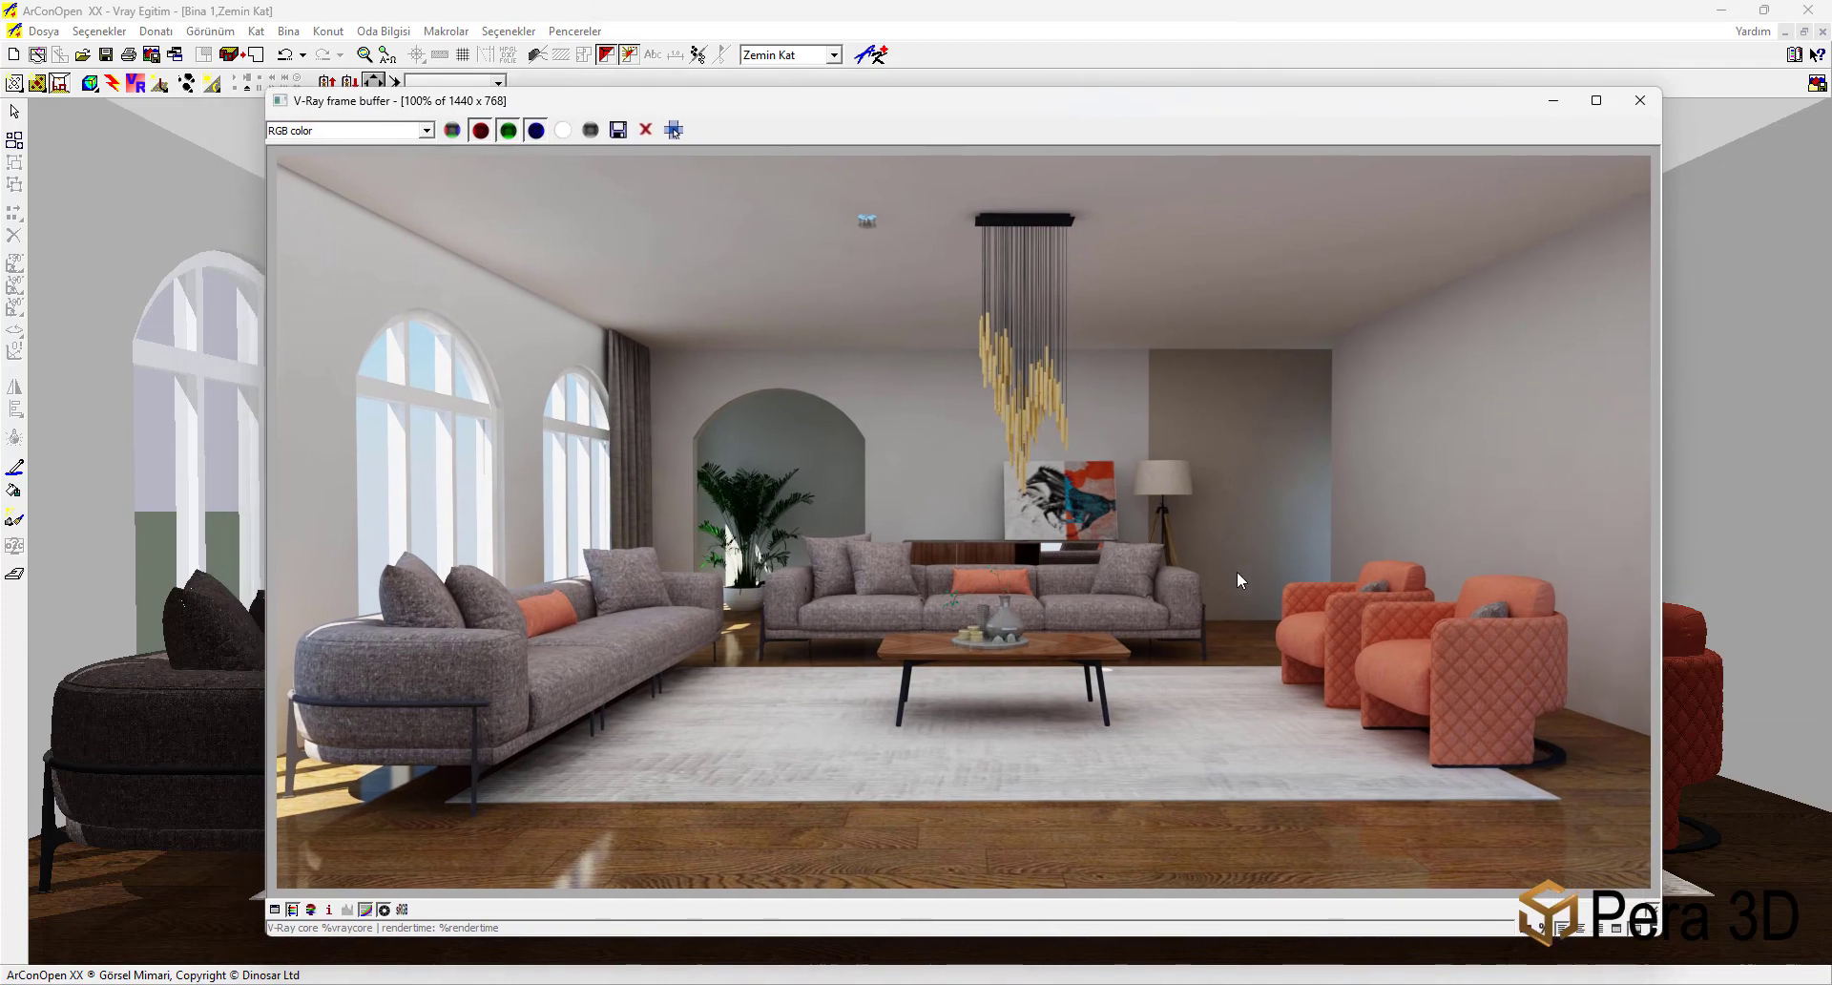